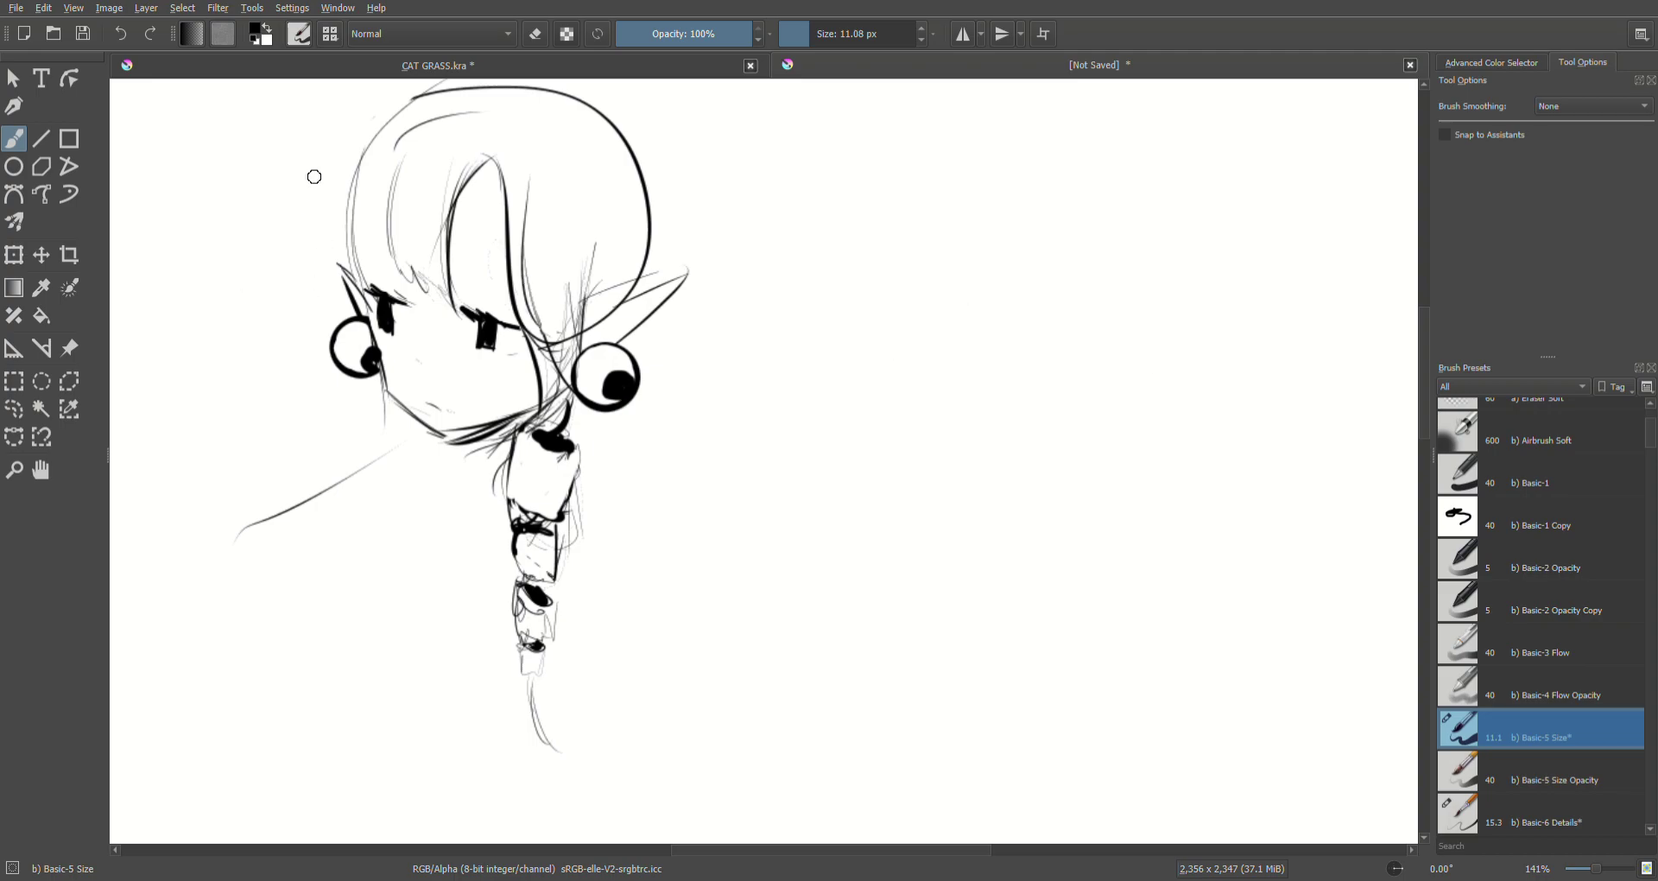
drag(383, 114, 343, 259)
key(ctrl+z)
drag(342, 151, 266, 225)
key(ctrl+z)
drag(386, 102, 303, 270)
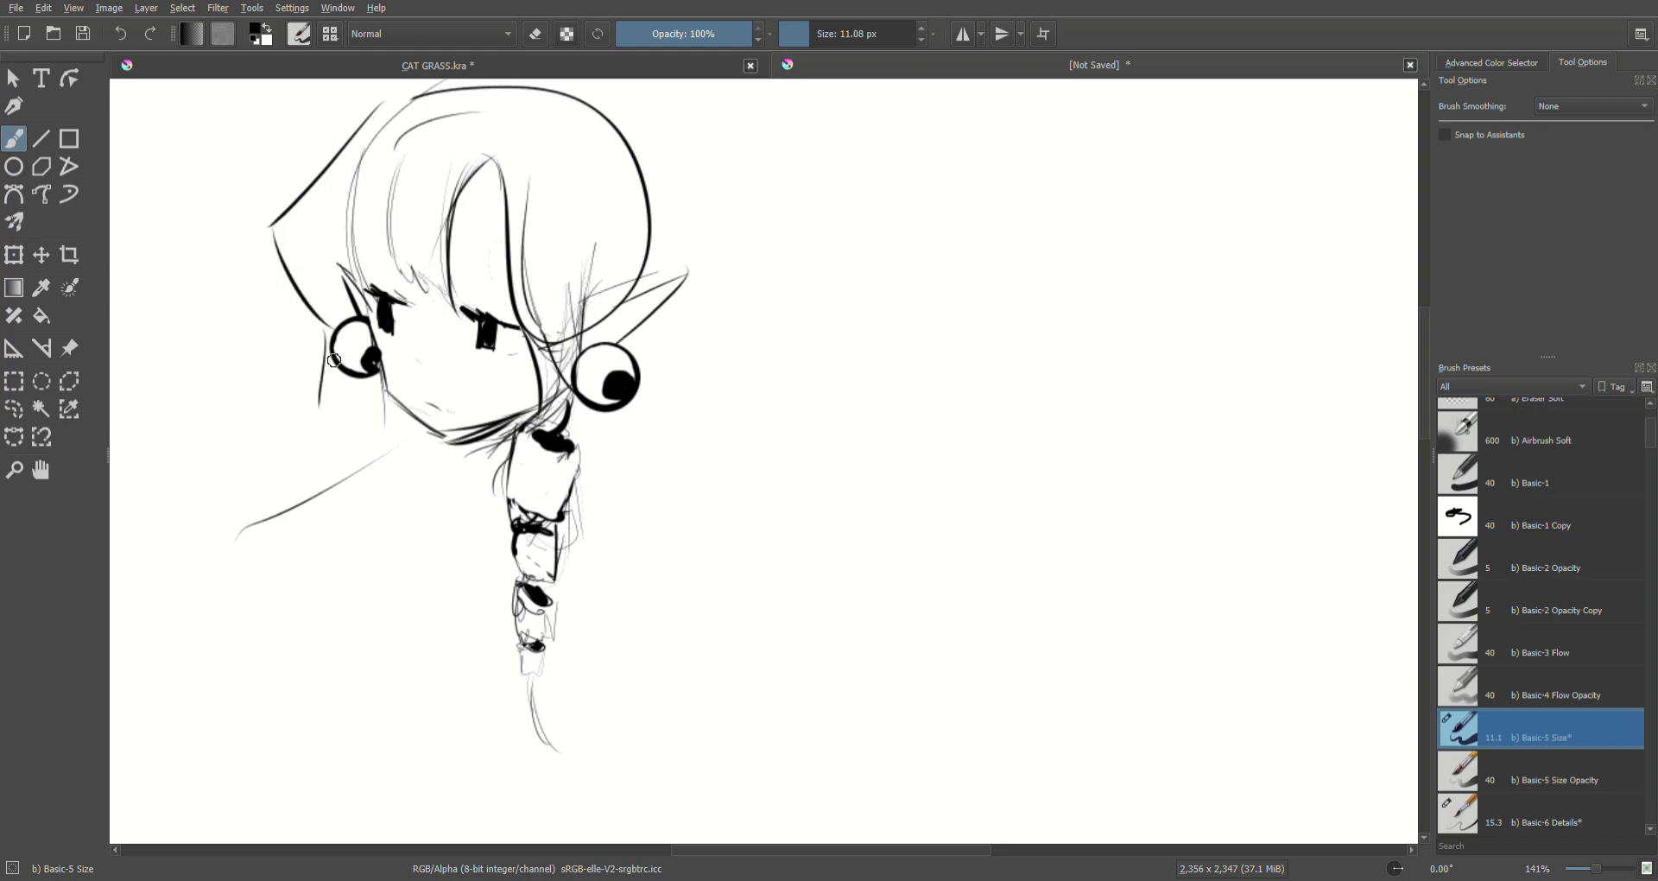
drag(262, 234, 298, 237)
mouse_move(304, 224)
mouse_down()
mouse_move(290, 297)
mouse_move(292, 282)
mouse_move(320, 340)
mouse_move(316, 400)
mouse_up()
drag(304, 314, 340, 396)
key(ctrl+z)
key(ctrl+z)
key(ctrl+z)
key(ctrl+z)
key(ctrl+z)
key(ctrl+z)
key(ctrl+z)
Step: Sketch the outer hair outline from the crown to a pointed tip, plus the side strand falling to the left earring
mouse_move(384, 103)
mouse_down()
mouse_move(300, 213)
mouse_move(316, 317)
mouse_up()
key(ctrl+z)
drag(325, 256, 336, 321)
drag(318, 209, 337, 307)
key(ctrl+z)
key(ctrl+z)
key(ctrl+z)
drag(317, 214, 335, 313)
drag(321, 251, 337, 338)
Step: Sketch the thin fringe strands along the left side of the forehead above the left eye
mouse_move(386, 161)
mouse_down()
mouse_move(370, 201)
mouse_move(395, 189)
mouse_move(367, 304)
mouse_up()
drag(382, 197, 352, 257)
key(ctrl+z)
key(ctrl+z)
key(ctrl+z)
drag(379, 195, 349, 264)
mouse_move(391, 168)
mouse_down()
mouse_move(328, 208)
mouse_move(319, 292)
mouse_up()
mouse_move(321, 246)
mouse_down()
mouse_move(311, 319)
mouse_move(325, 322)
mouse_move(311, 320)
mouse_move(357, 402)
mouse_move(372, 398)
mouse_move(344, 408)
mouse_move(364, 415)
mouse_move(352, 454)
mouse_move(389, 451)
mouse_up()
drag(387, 406, 395, 450)
drag(356, 457, 403, 456)
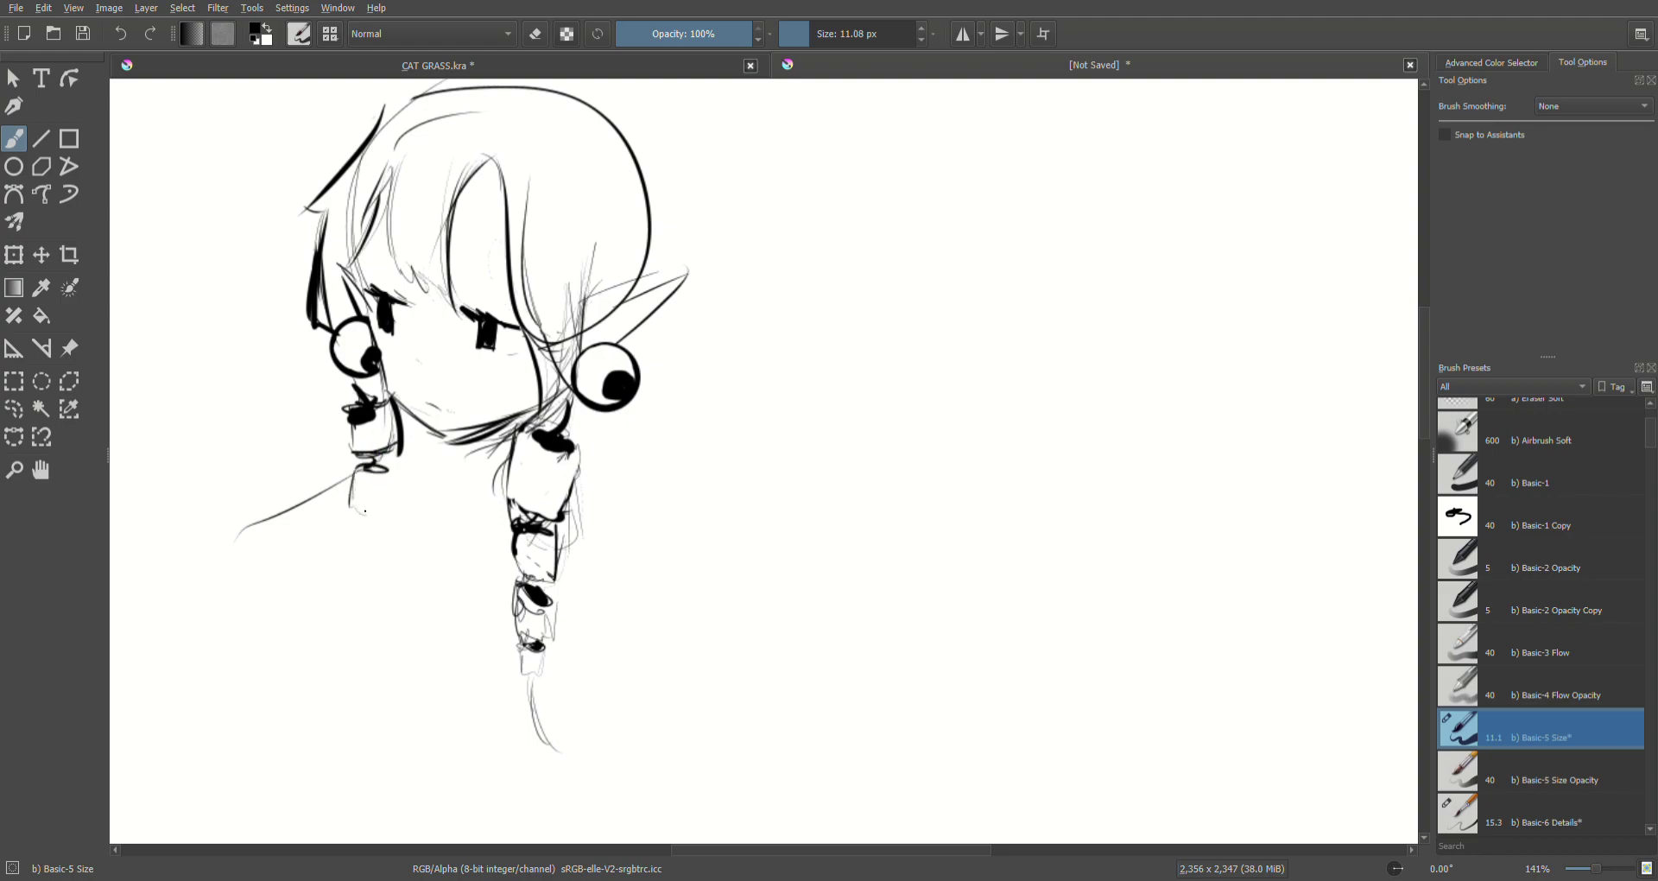
key(ctrl+z)
key(ctrl+z)
key(ctrl+z)
key(ctrl+z)
key(ctrl+z)
key(ctrl+z)
key(ctrl+z)
key(ctrl+z)
key(ctrl+z)
key(ctrl+z)
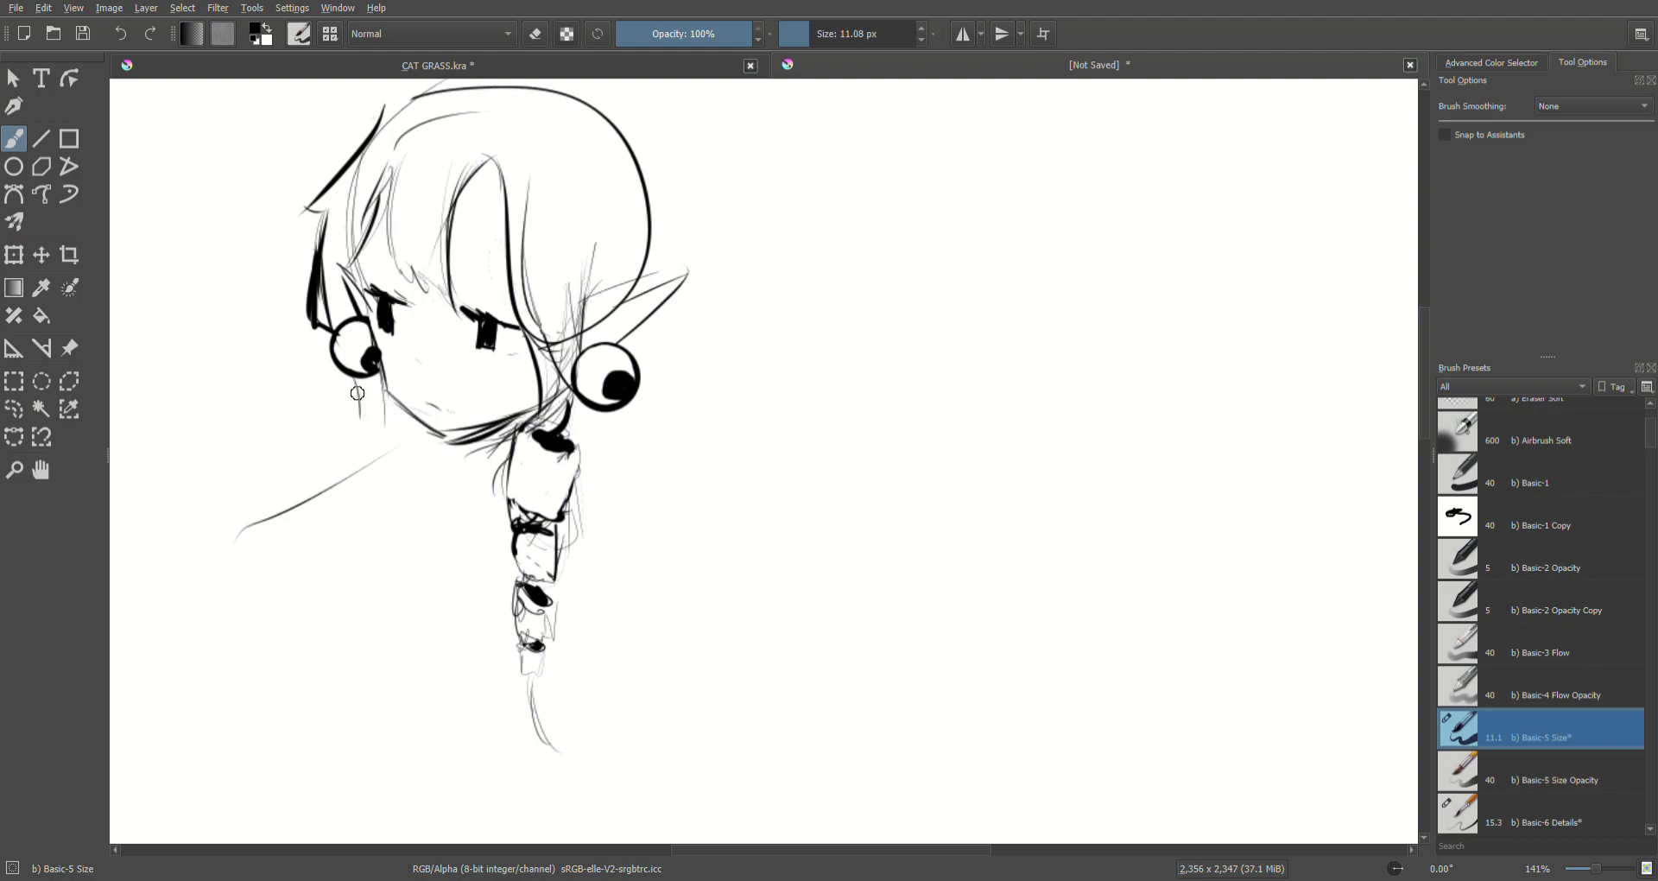
Step: Draw the left braid below the earring as tapering stacked segments separated by dark bands
mouse_move(361, 403)
mouse_down()
mouse_move(375, 407)
mouse_move(336, 455)
mouse_up()
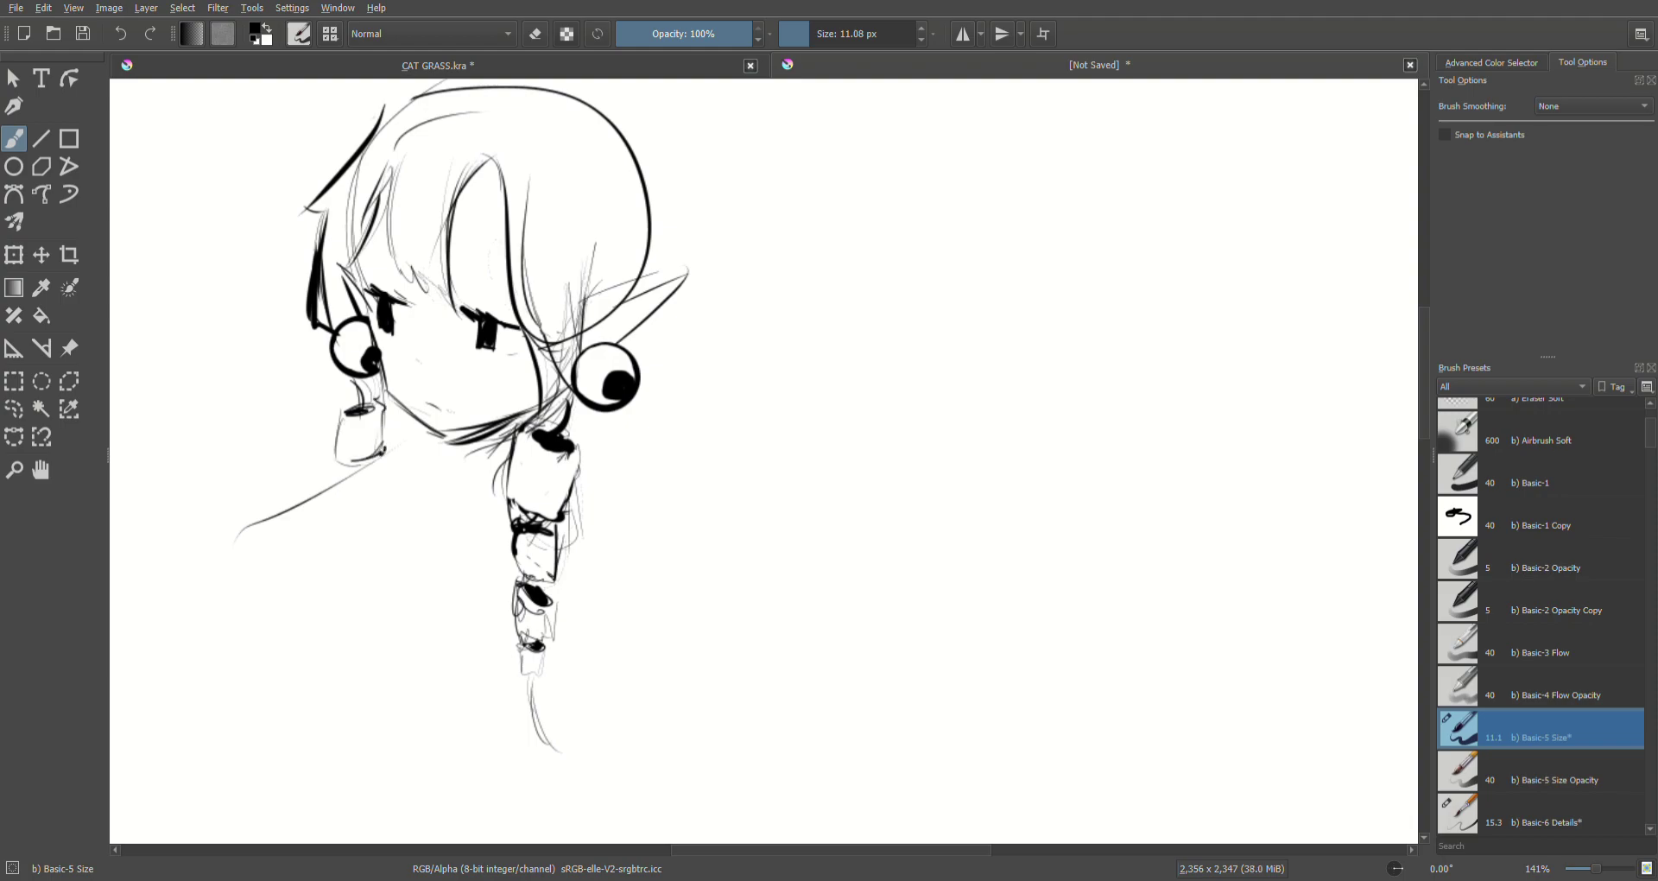
drag(389, 396, 388, 458)
mouse_move(336, 472)
mouse_down()
mouse_move(376, 457)
mouse_move(346, 484)
mouse_move(374, 508)
mouse_up()
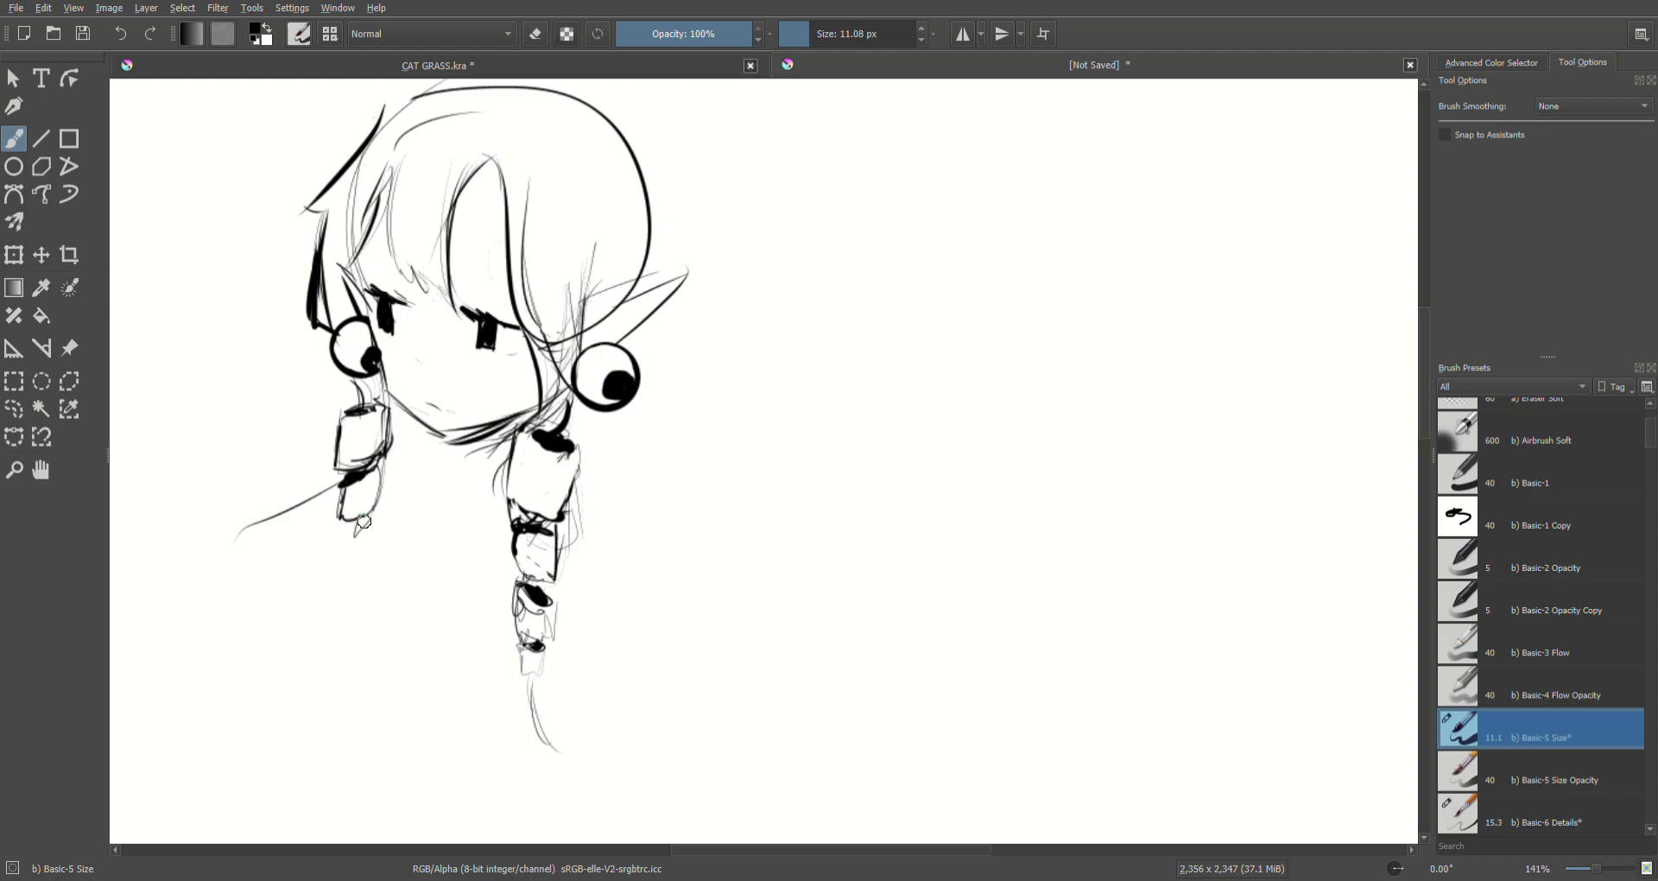
drag(367, 528, 370, 577)
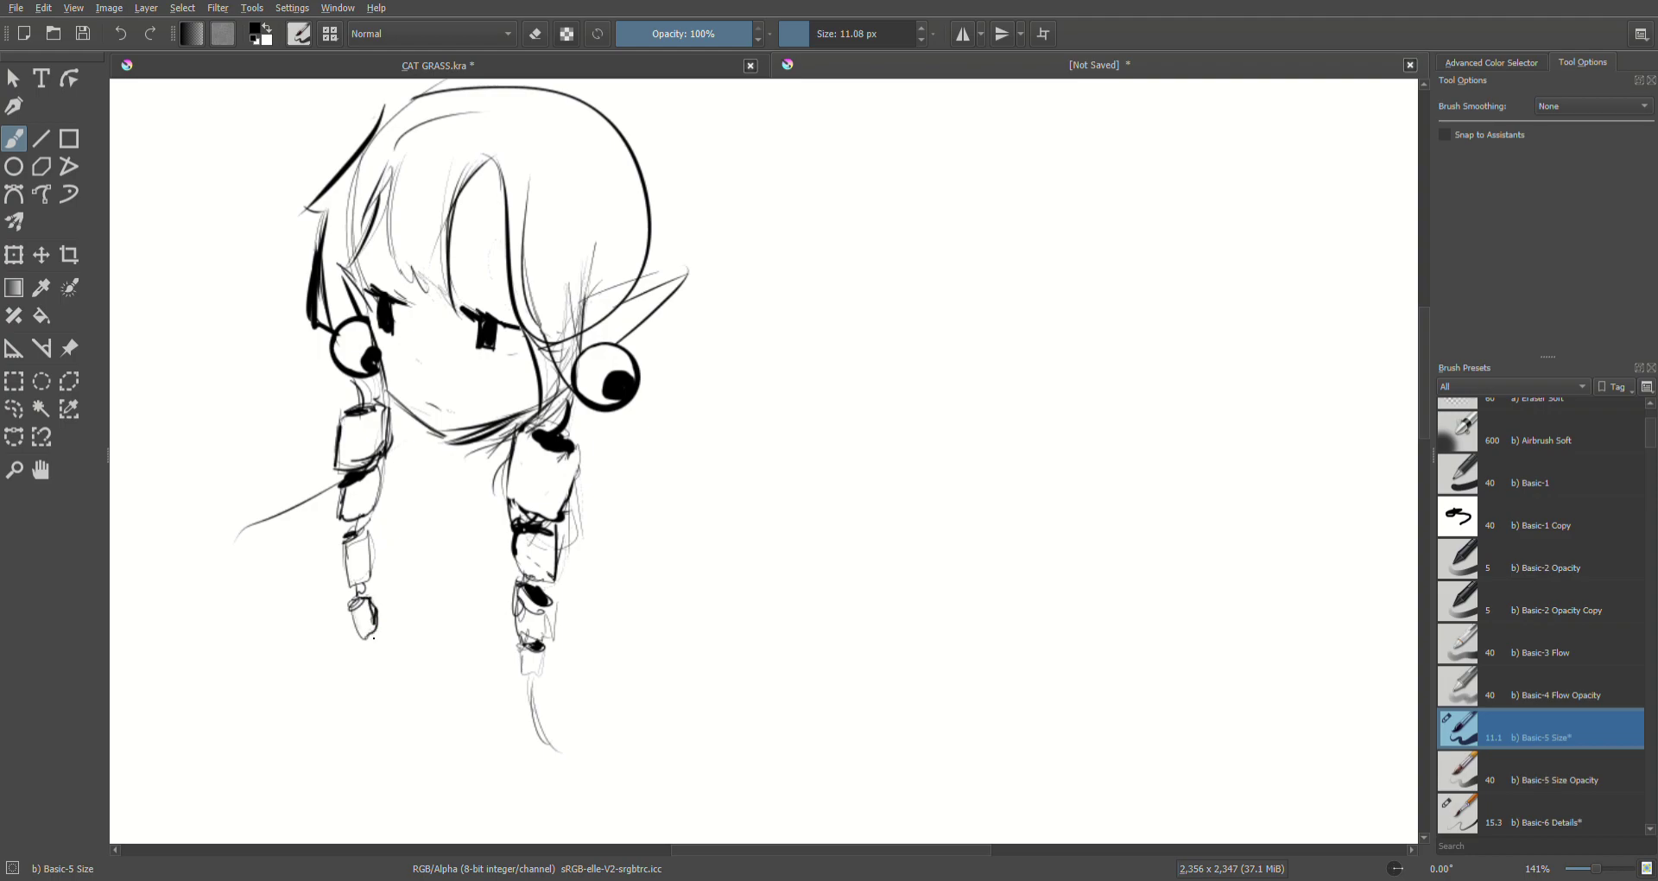
Step: Undo the lowest left braid segment's last stroke and draw the thin loose tail of hair hanging from the braid's end
key(ctrl+z)
drag(368, 630, 383, 670)
mouse_move(375, 638)
mouse_down()
mouse_move(412, 730)
mouse_move(395, 721)
mouse_up()
key(ctrl+z)
key(ctrl+z)
drag(366, 631, 383, 728)
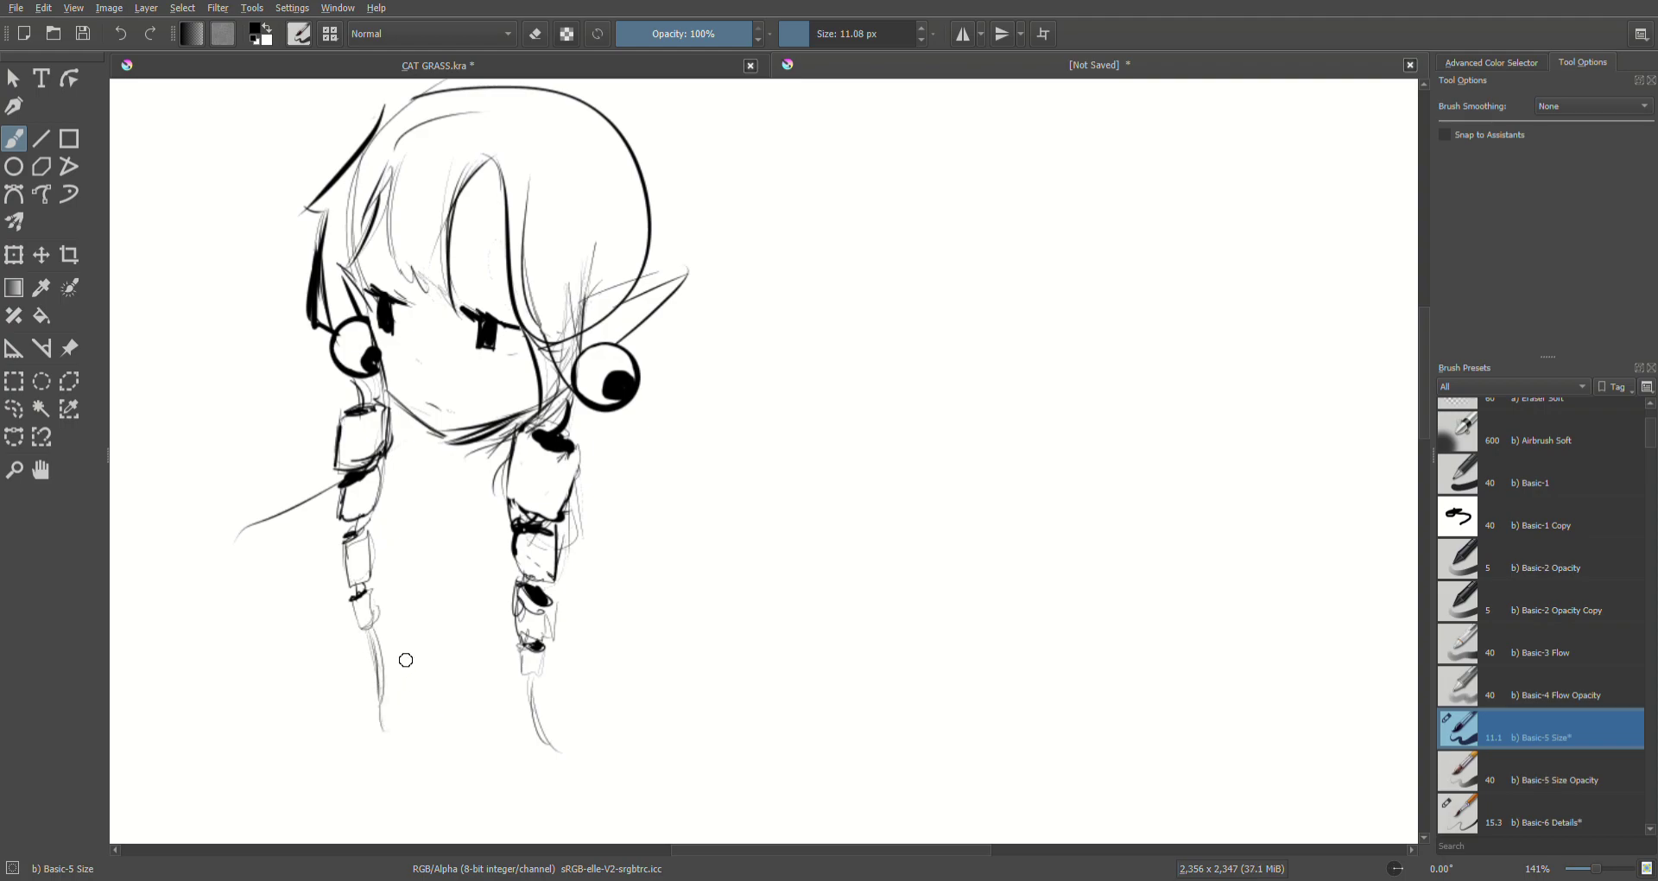
Step: Sketch the collar line beneath the chin and the rounded shoulder beside the right braid
mouse_move(468, 435)
mouse_down()
mouse_move(447, 468)
mouse_move(529, 417)
mouse_move(443, 448)
mouse_move(374, 428)
mouse_up()
key(ctrl+z)
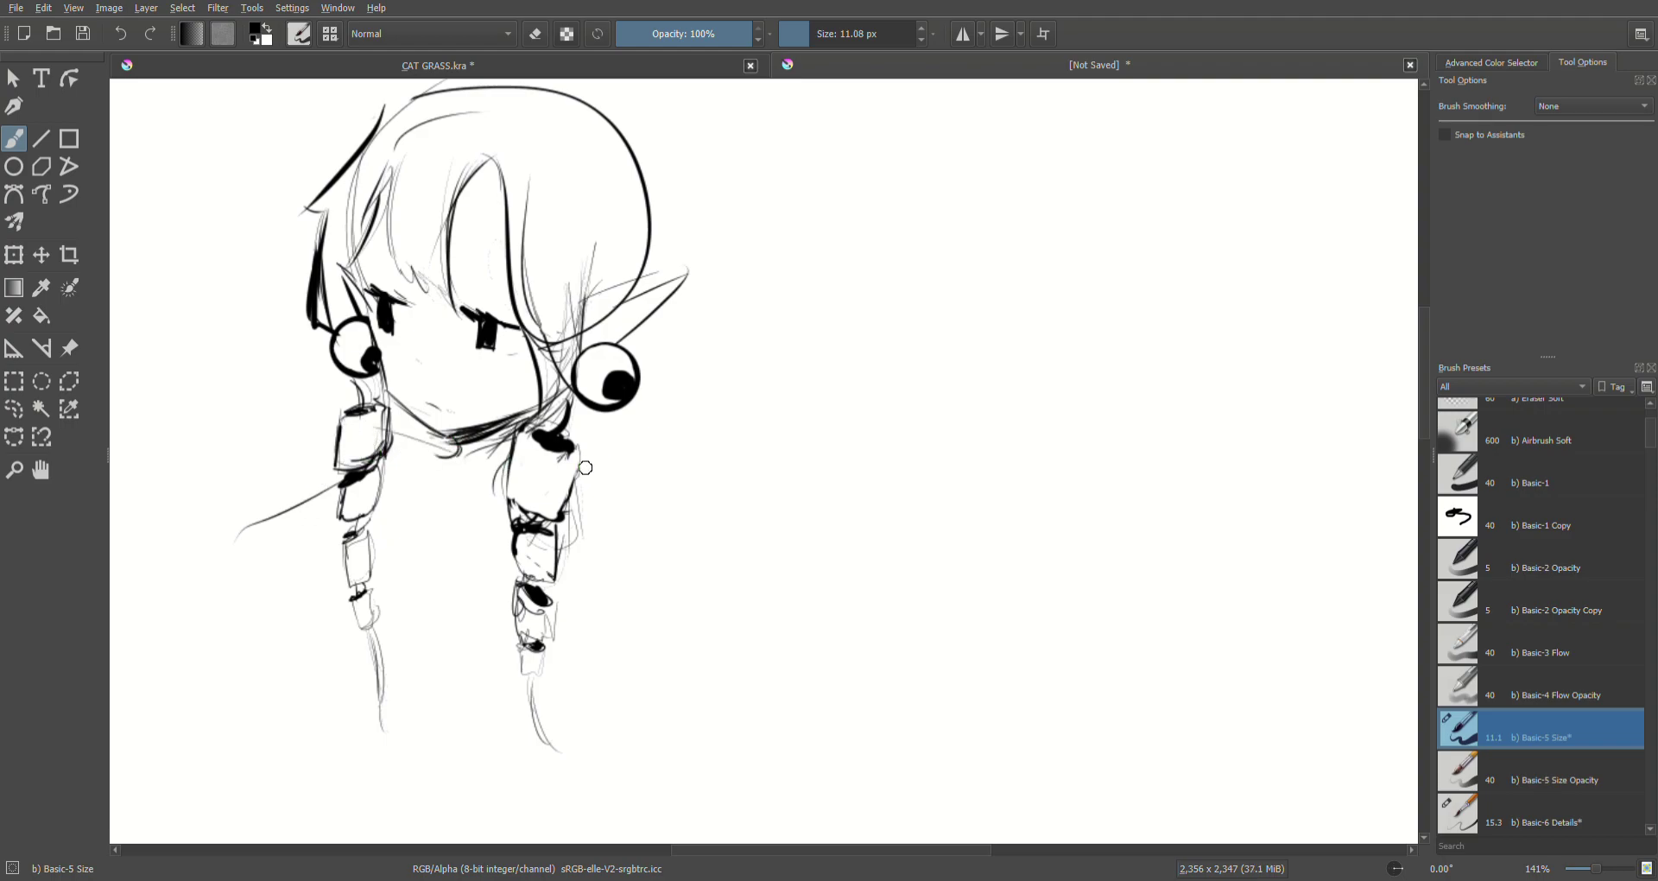
mouse_move(577, 459)
mouse_down()
mouse_move(643, 487)
mouse_move(612, 462)
mouse_move(657, 522)
mouse_up()
key(ctrl+z)
drag(584, 469, 671, 535)
Step: Add inner contour and shading strokes to the right pointed ear
drag(575, 344, 624, 311)
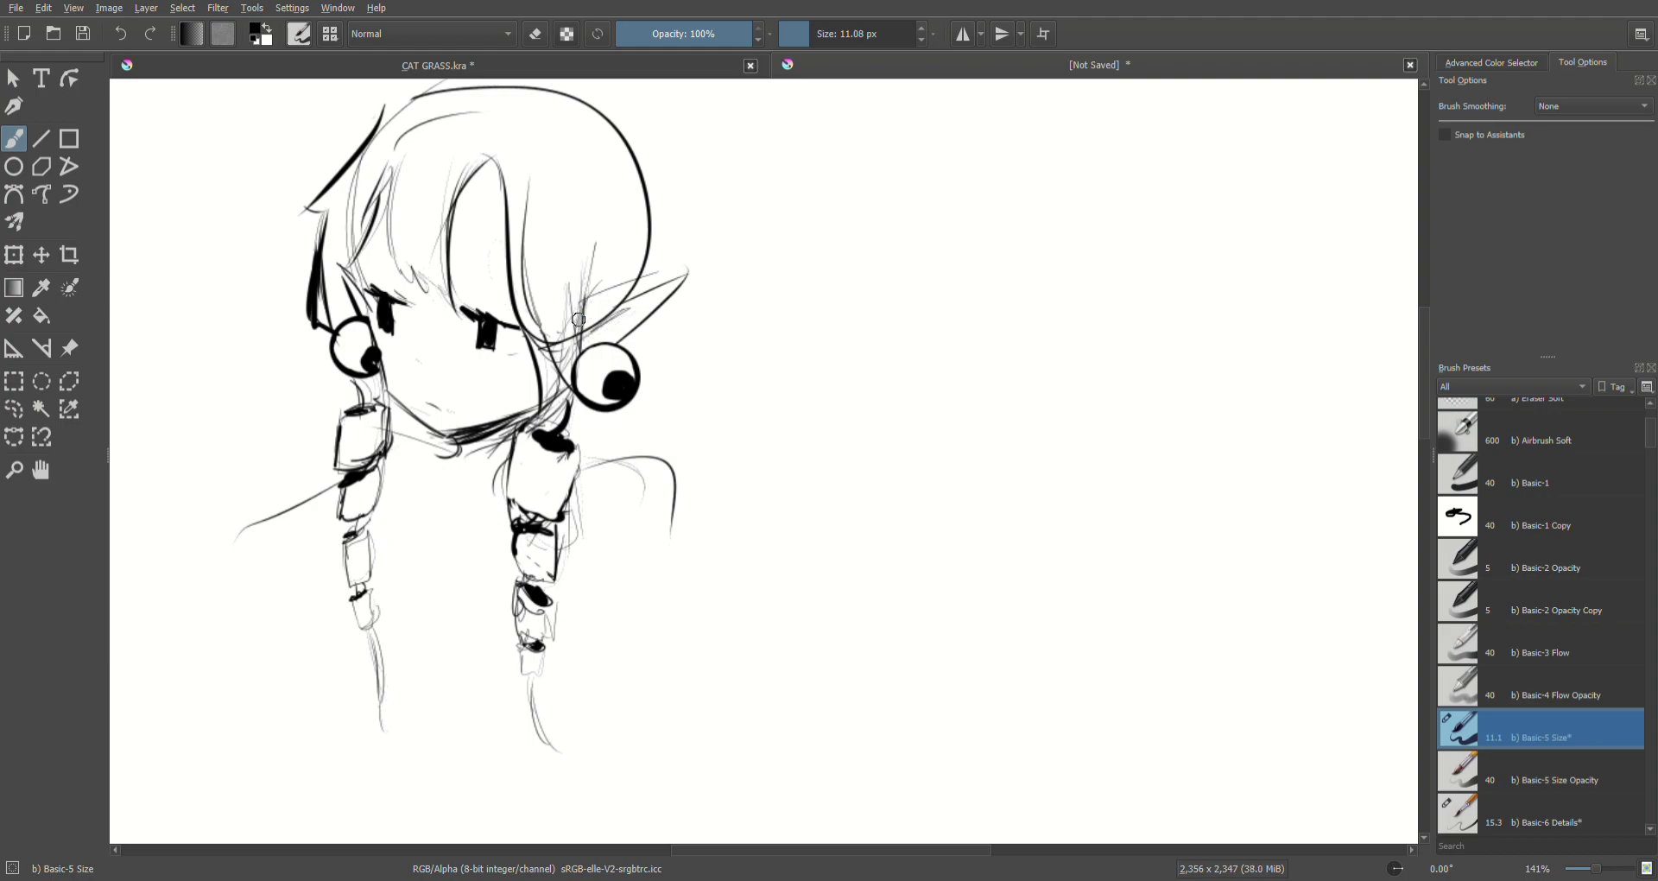
mouse_move(588, 319)
mouse_down()
mouse_move(688, 271)
mouse_move(660, 287)
mouse_up()
drag(584, 342, 632, 305)
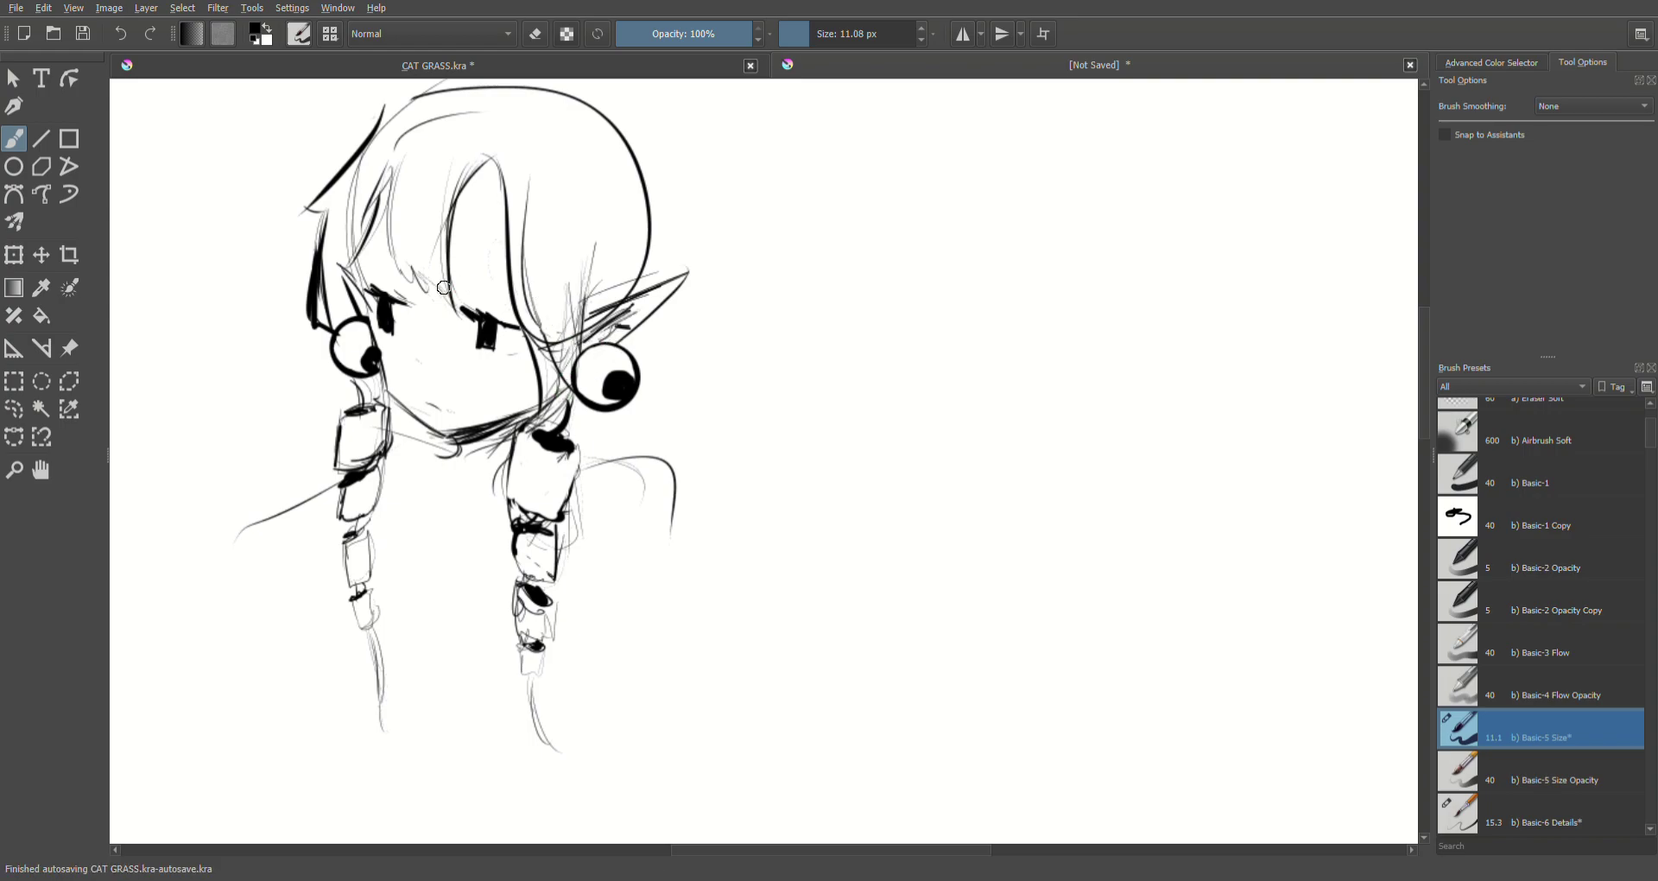
Step: Extend the pointed hair tip on the left side of the head
click(41, 469)
mouse_move(313, 365)
mouse_down()
mouse_move(334, 359)
mouse_move(670, 568)
mouse_move(566, 499)
mouse_up()
key(b)
drag(595, 337, 557, 370)
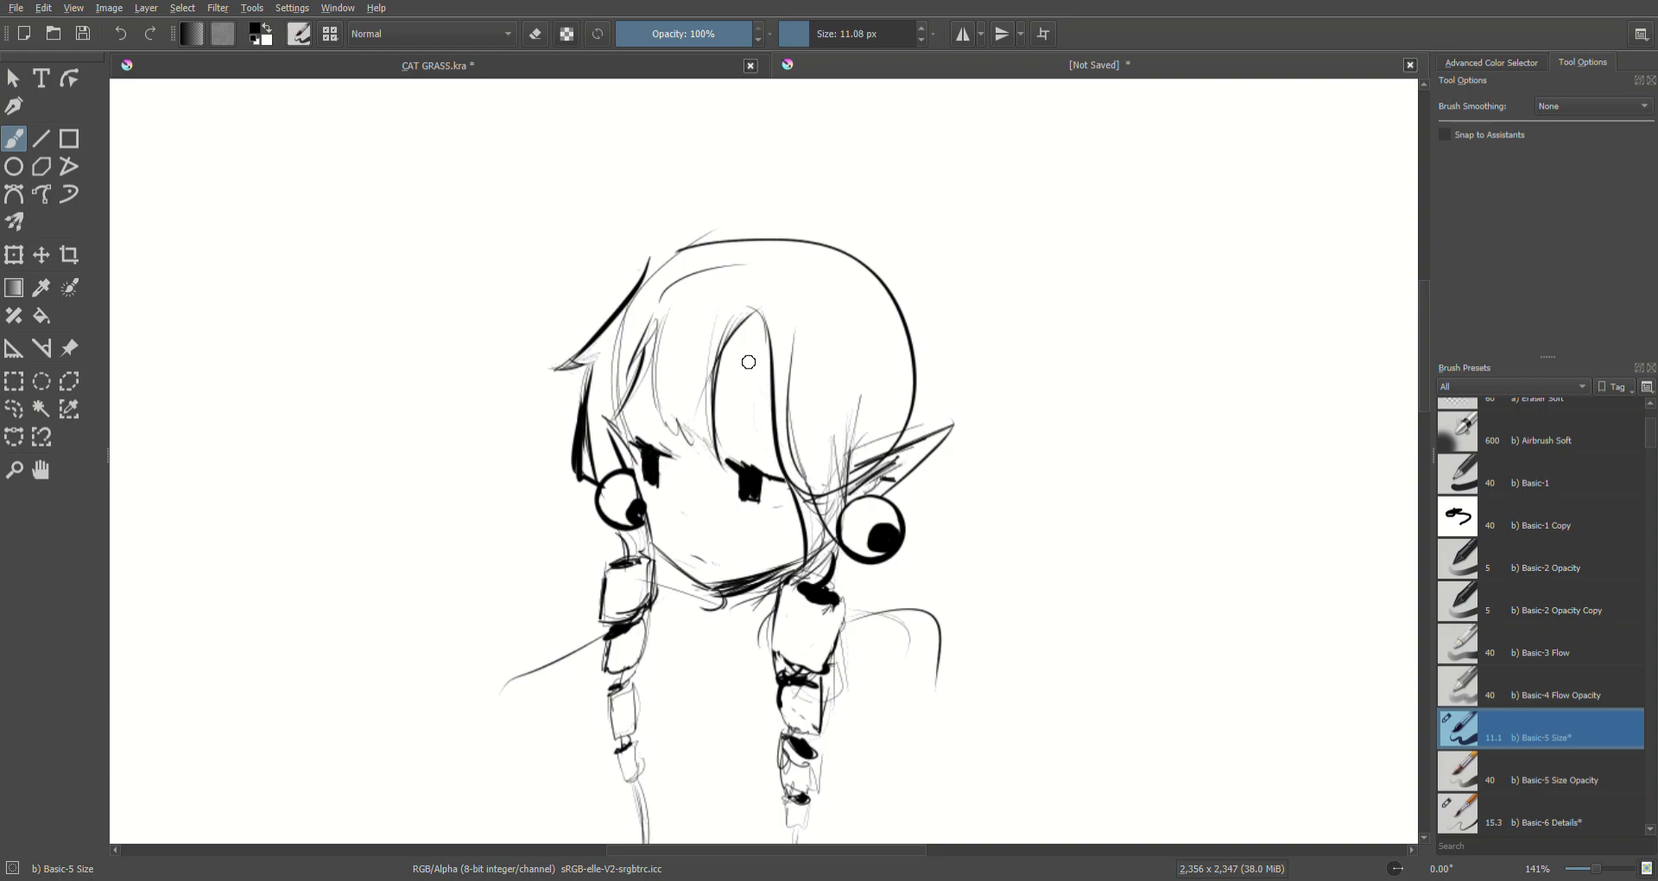
Step: Erase the old fringe strands across the forehead at a brush size of about 109 px
key(e)
drag(725, 339, 753, 313)
drag(831, 35, 844, 54)
mouse_move(685, 367)
mouse_down()
mouse_move(700, 423)
mouse_move(724, 360)
mouse_move(763, 330)
mouse_move(777, 418)
mouse_move(734, 356)
mouse_up()
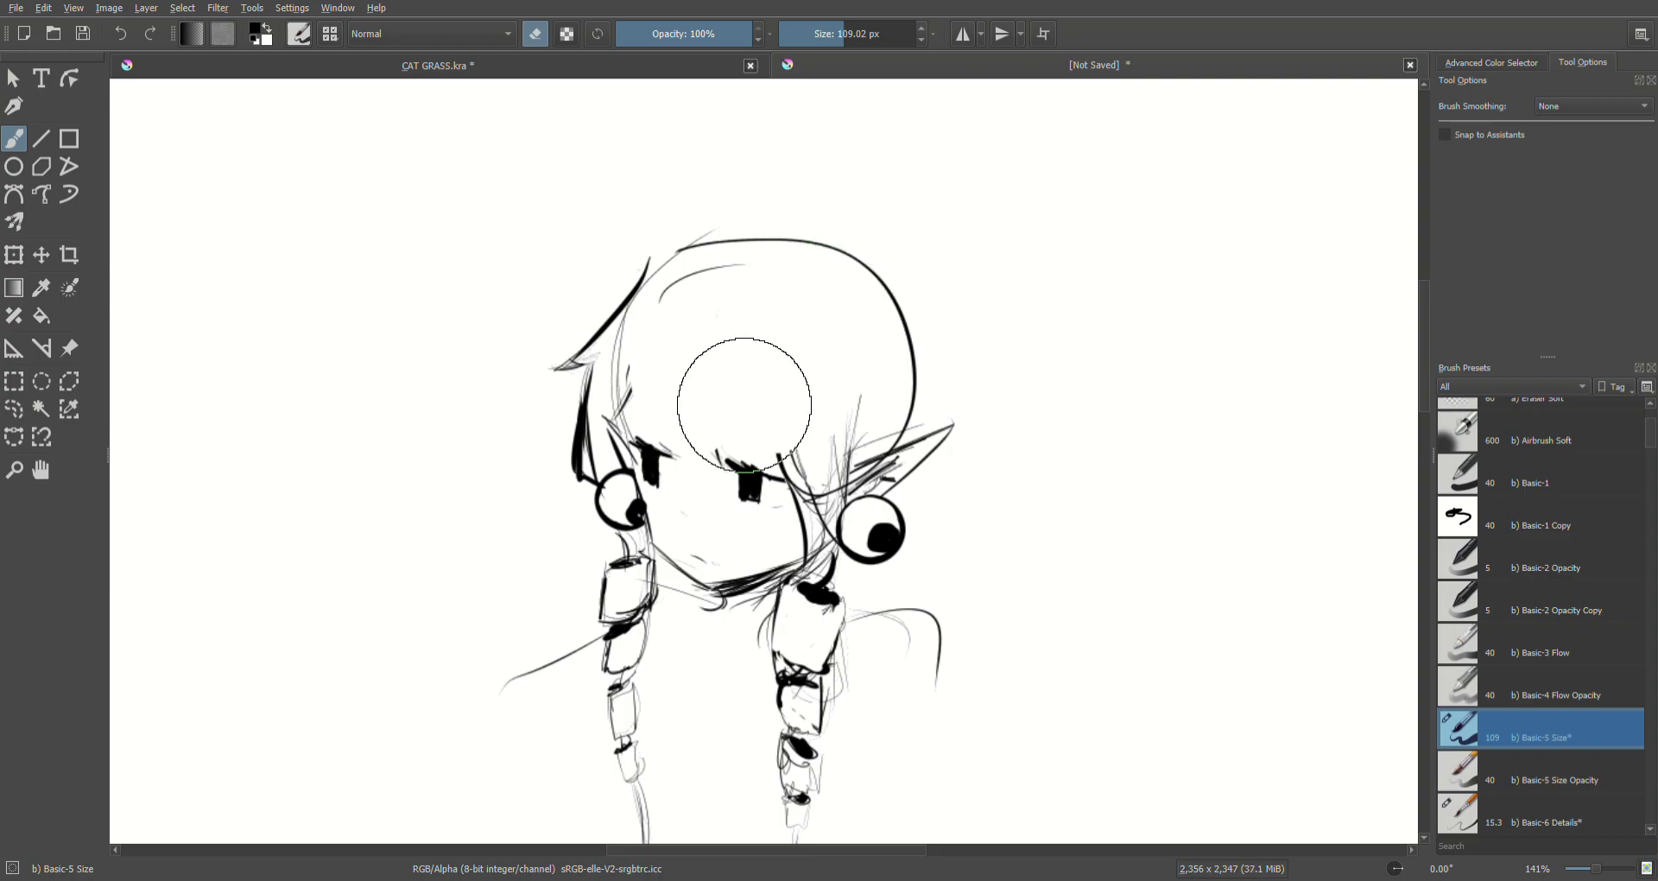
click(536, 35)
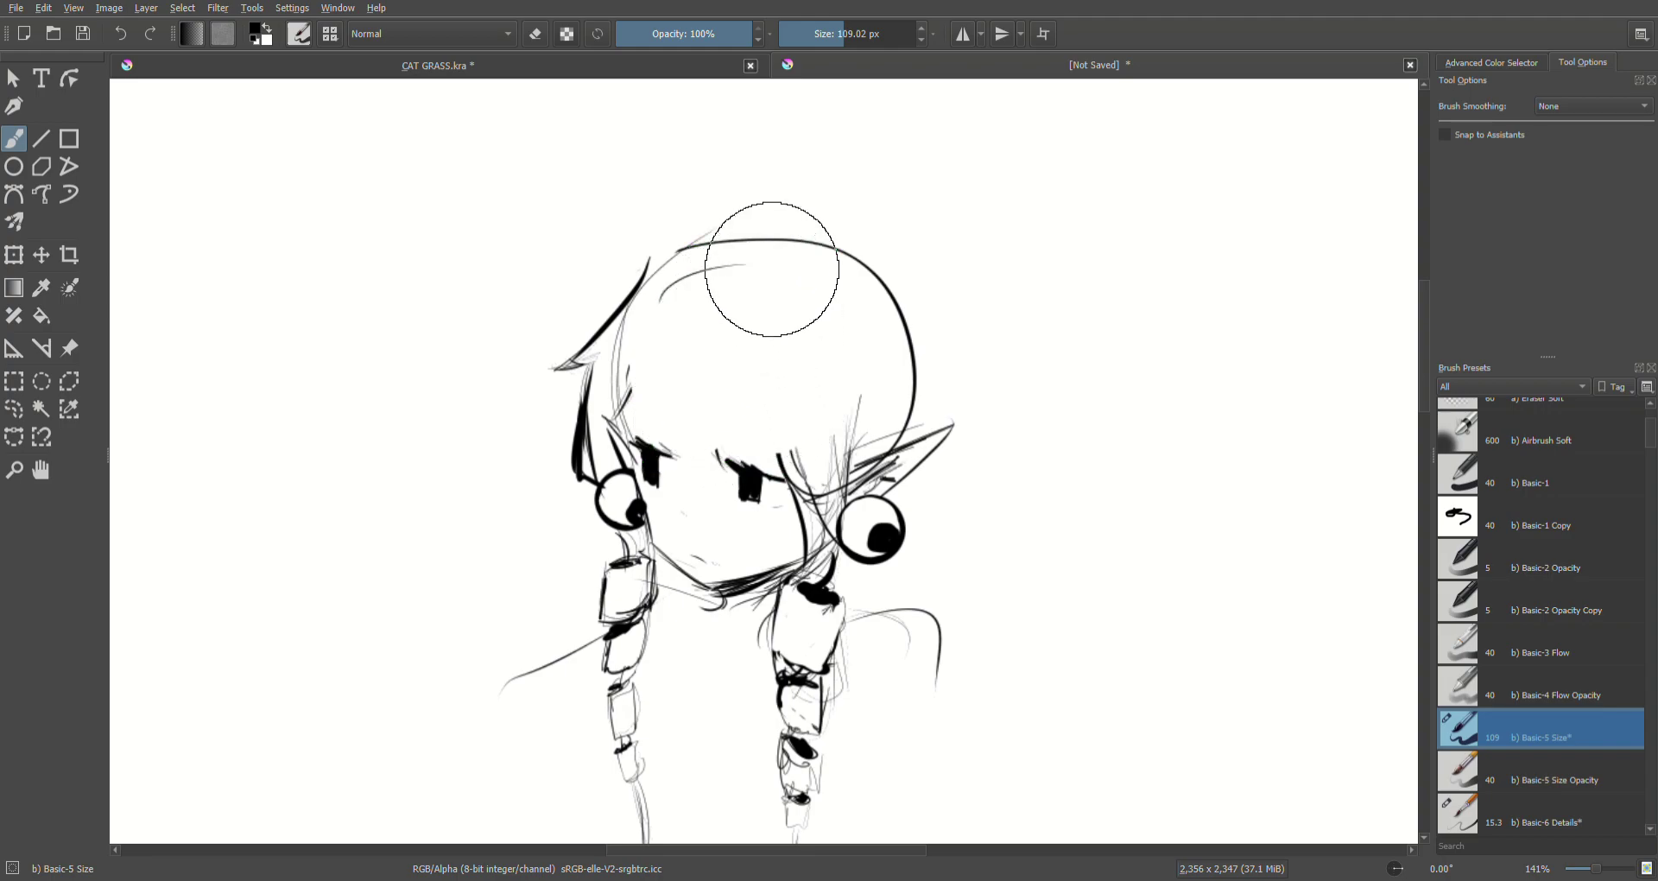
Step: Set the brush size to 10.16 px and sketch a curved crown line and the first long fringe strand
drag(843, 34, 818, 52)
drag(727, 316, 829, 250)
key(ctrl+z)
key(ctrl+z)
drag(734, 290, 688, 411)
key(ctrl+z)
drag(700, 309, 670, 416)
key(ctrl+z)
key(ctrl+z)
drag(685, 318, 672, 409)
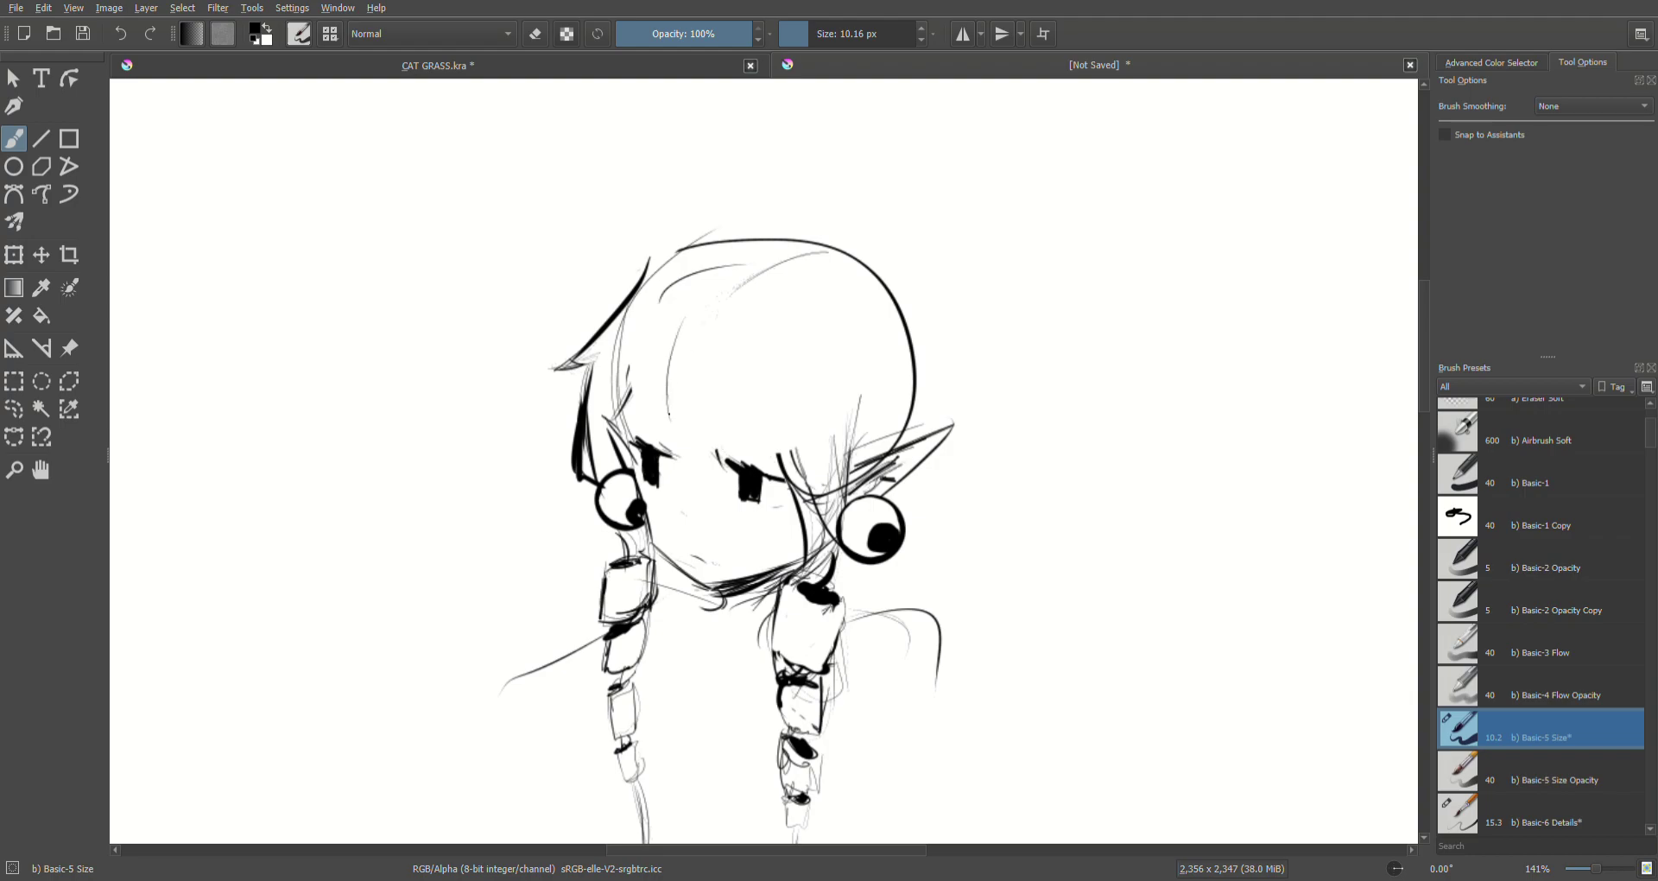
Step: Redraw the middle fringe strands as long curves ending above the eyes
mouse_move(713, 437)
mouse_down()
mouse_move(731, 343)
mouse_move(723, 453)
mouse_up()
key(ctrl+z)
key(ctrl+z)
drag(735, 350, 725, 458)
key(ctrl+z)
key(ctrl+z)
mouse_move(672, 369)
mouse_down()
mouse_move(655, 427)
mouse_move(704, 453)
mouse_up()
key(ctrl+z)
key(ctrl+z)
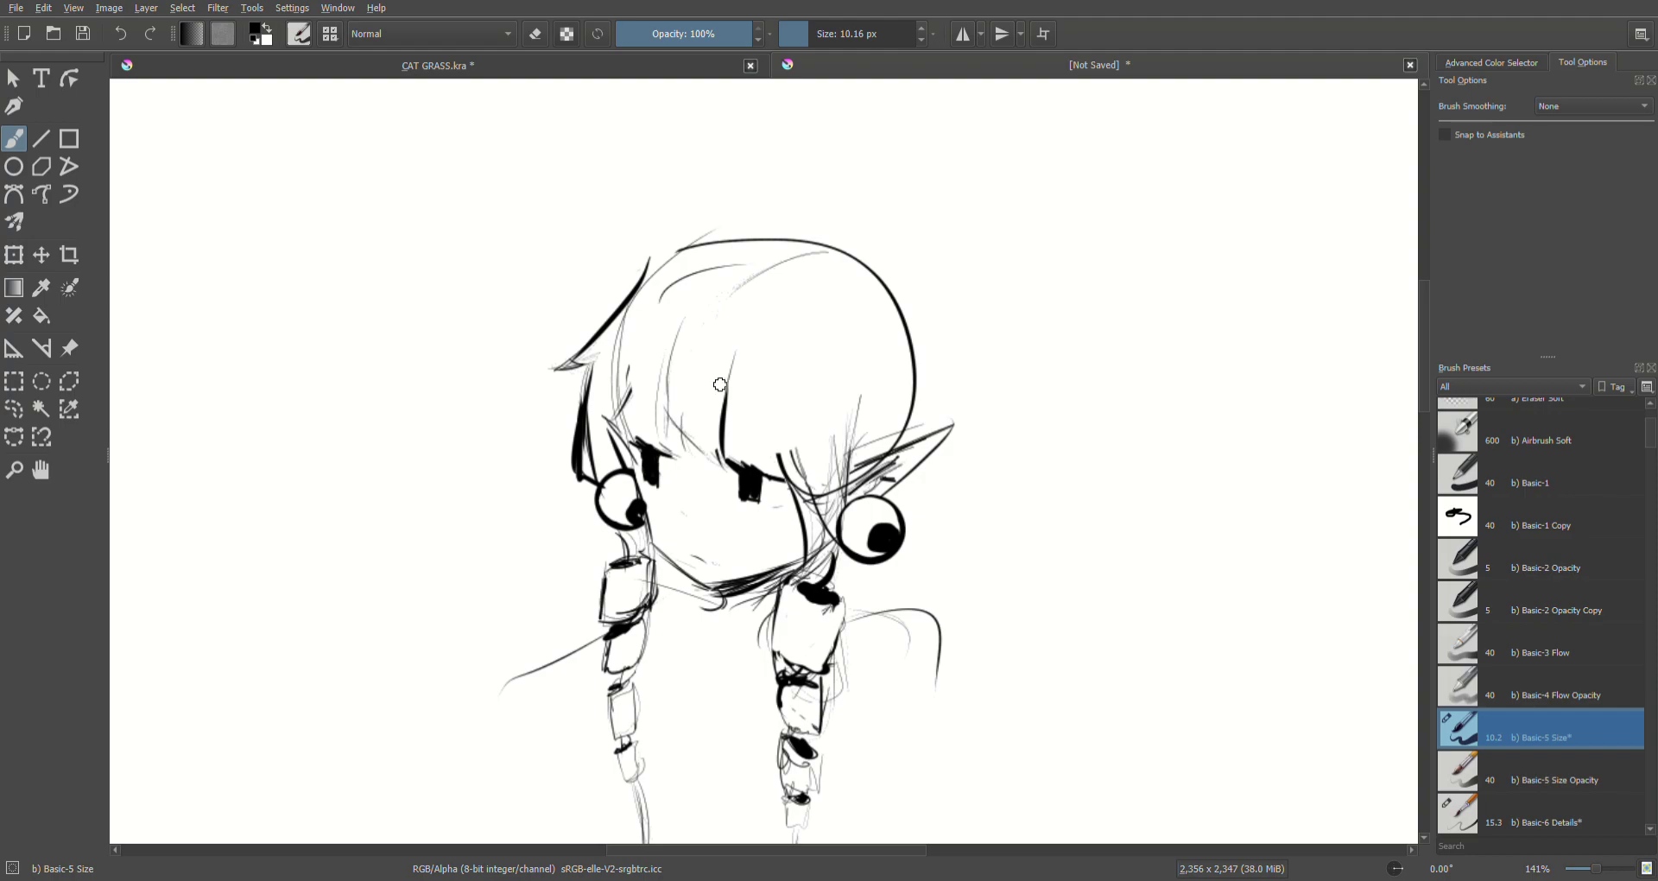
drag(757, 333, 774, 473)
key(ctrl+z)
drag(763, 377, 786, 456)
key(ctrl+z)
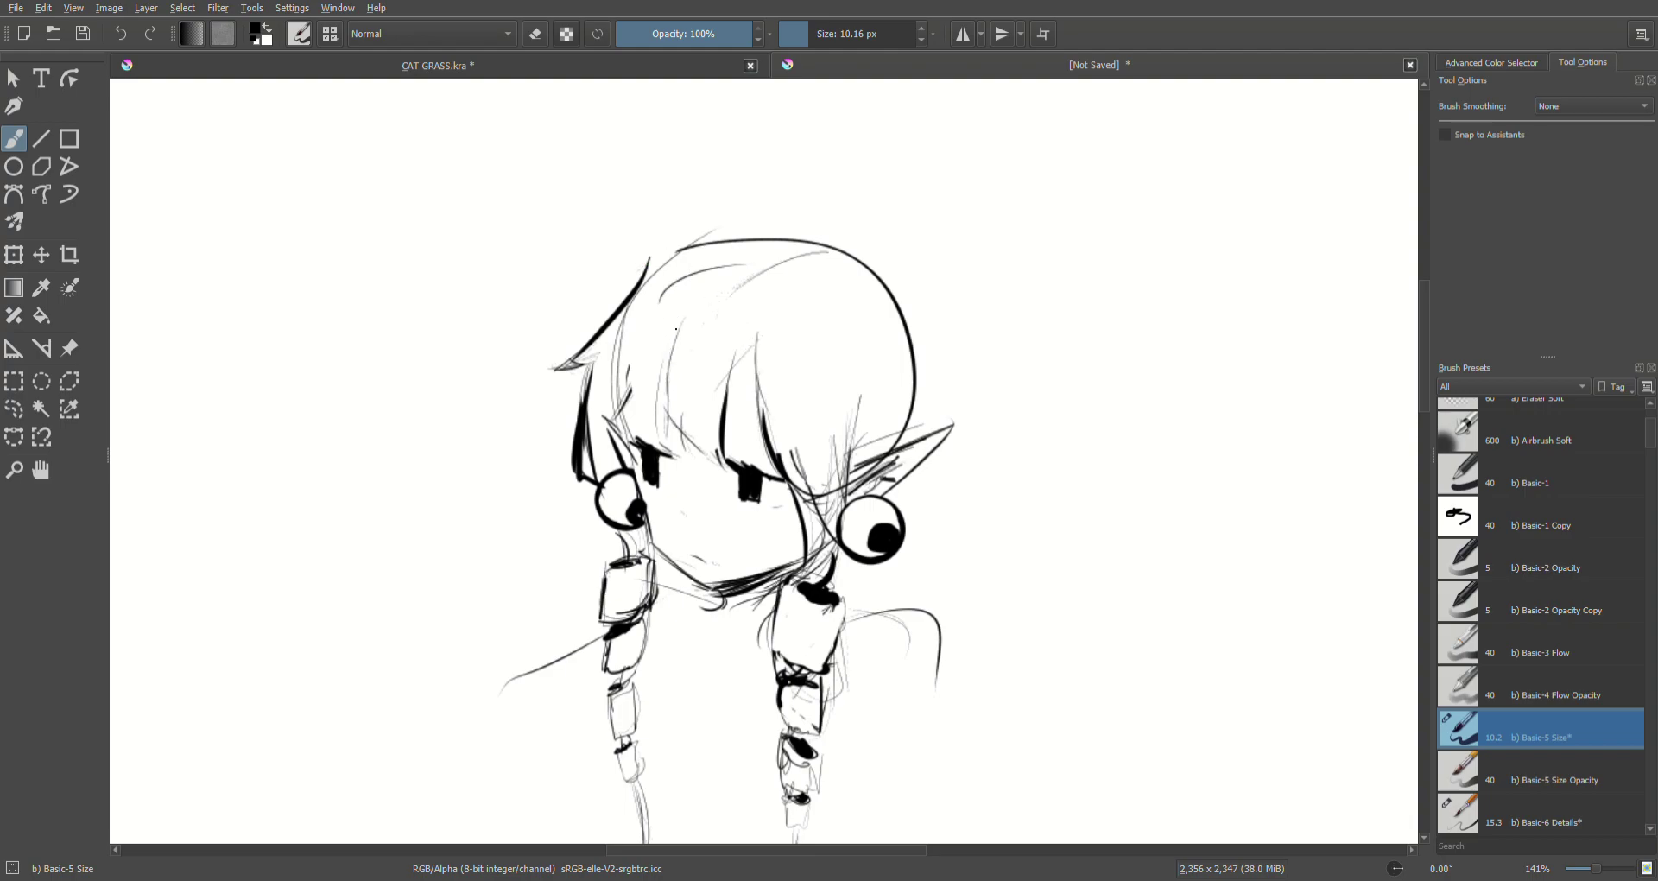
Step: Thicken the left fringe strand and add short pointed strands near the left ear, undoing the last strokes
drag(672, 344, 666, 438)
mouse_move(664, 367)
mouse_down()
mouse_move(617, 422)
mouse_move(644, 507)
mouse_up()
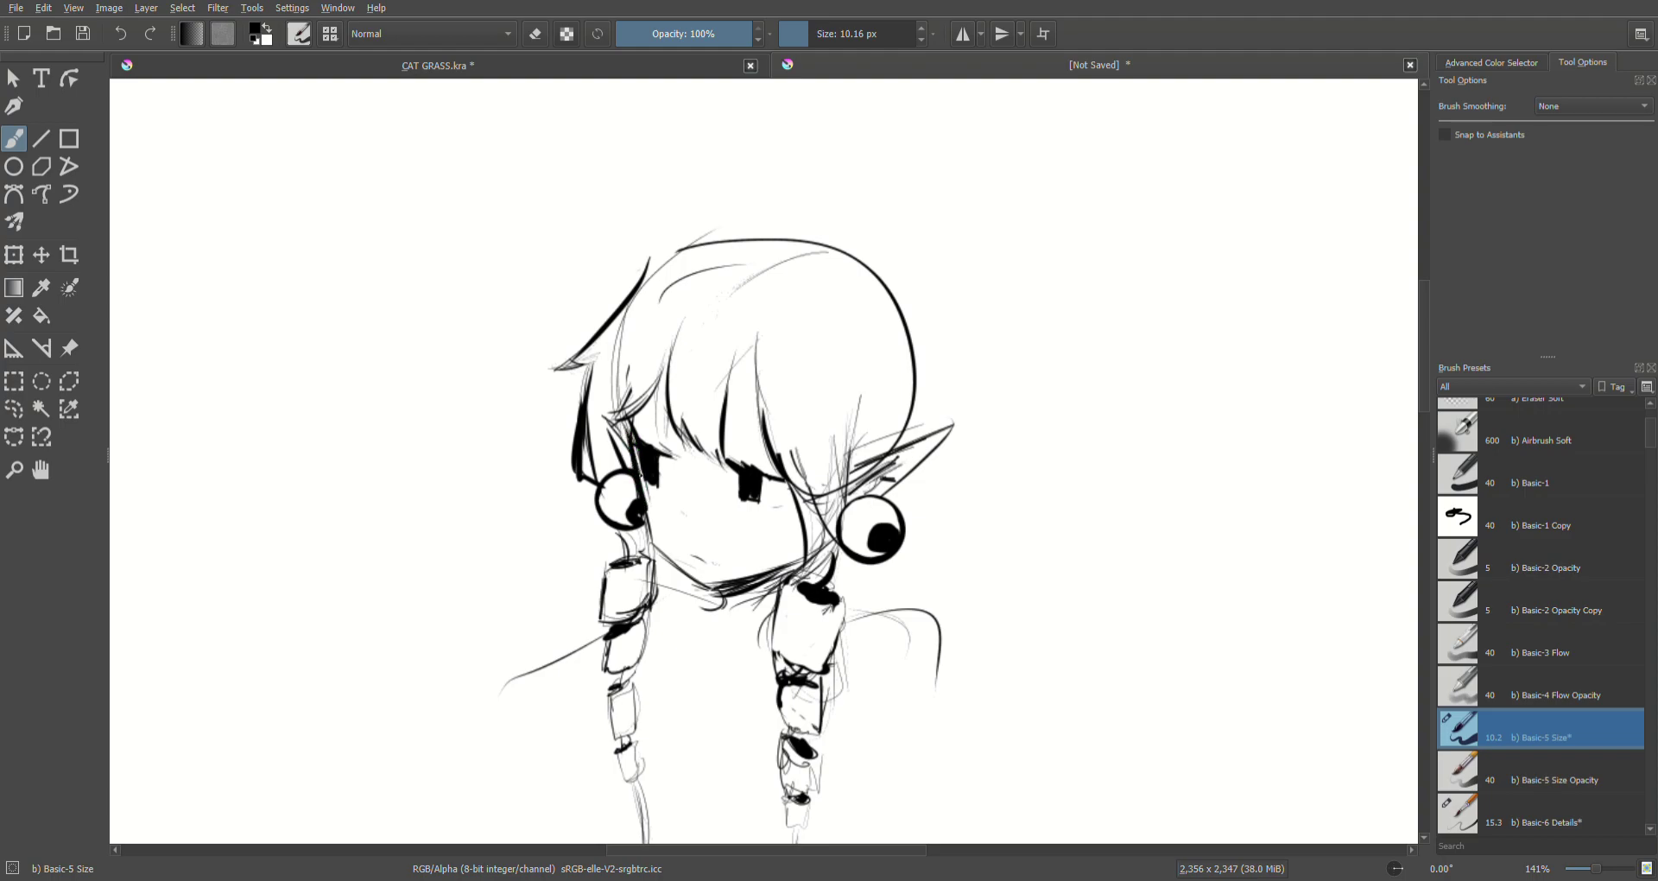
key(ctrl+z)
key(ctrl+z)
Step: Erase a small bit of line beside the left earring and the left shoulder line
key(e)
drag(646, 507, 650, 526)
key(e)
key(e)
mouse_move(510, 677)
mouse_down()
mouse_move(474, 697)
mouse_move(596, 642)
mouse_up()
key(e)
drag(605, 319, 836, 414)
key(ctrl+z)
mouse_move(546, 325)
mouse_down()
mouse_move(554, 230)
mouse_move(629, 342)
mouse_move(807, 449)
mouse_up()
key(ctrl+z)
drag(751, 399, 941, 493)
key(ctrl+z)
key(ctrl+z)
mouse_move(575, 347)
mouse_down()
mouse_move(733, 311)
mouse_move(888, 451)
mouse_up()
key(ctrl+z)
drag(561, 337, 721, 393)
key(ctrl+z)
mouse_move(561, 331)
mouse_down()
mouse_move(661, 326)
mouse_move(957, 499)
mouse_up()
key(ctrl+z)
drag(658, 297, 920, 456)
key(ctrl+z)
Step: Draw the hat brim curving across the forehead with a rounded flap at each end, plus the sloping line from its upper tip
drag(654, 299, 894, 466)
drag(909, 523, 915, 486)
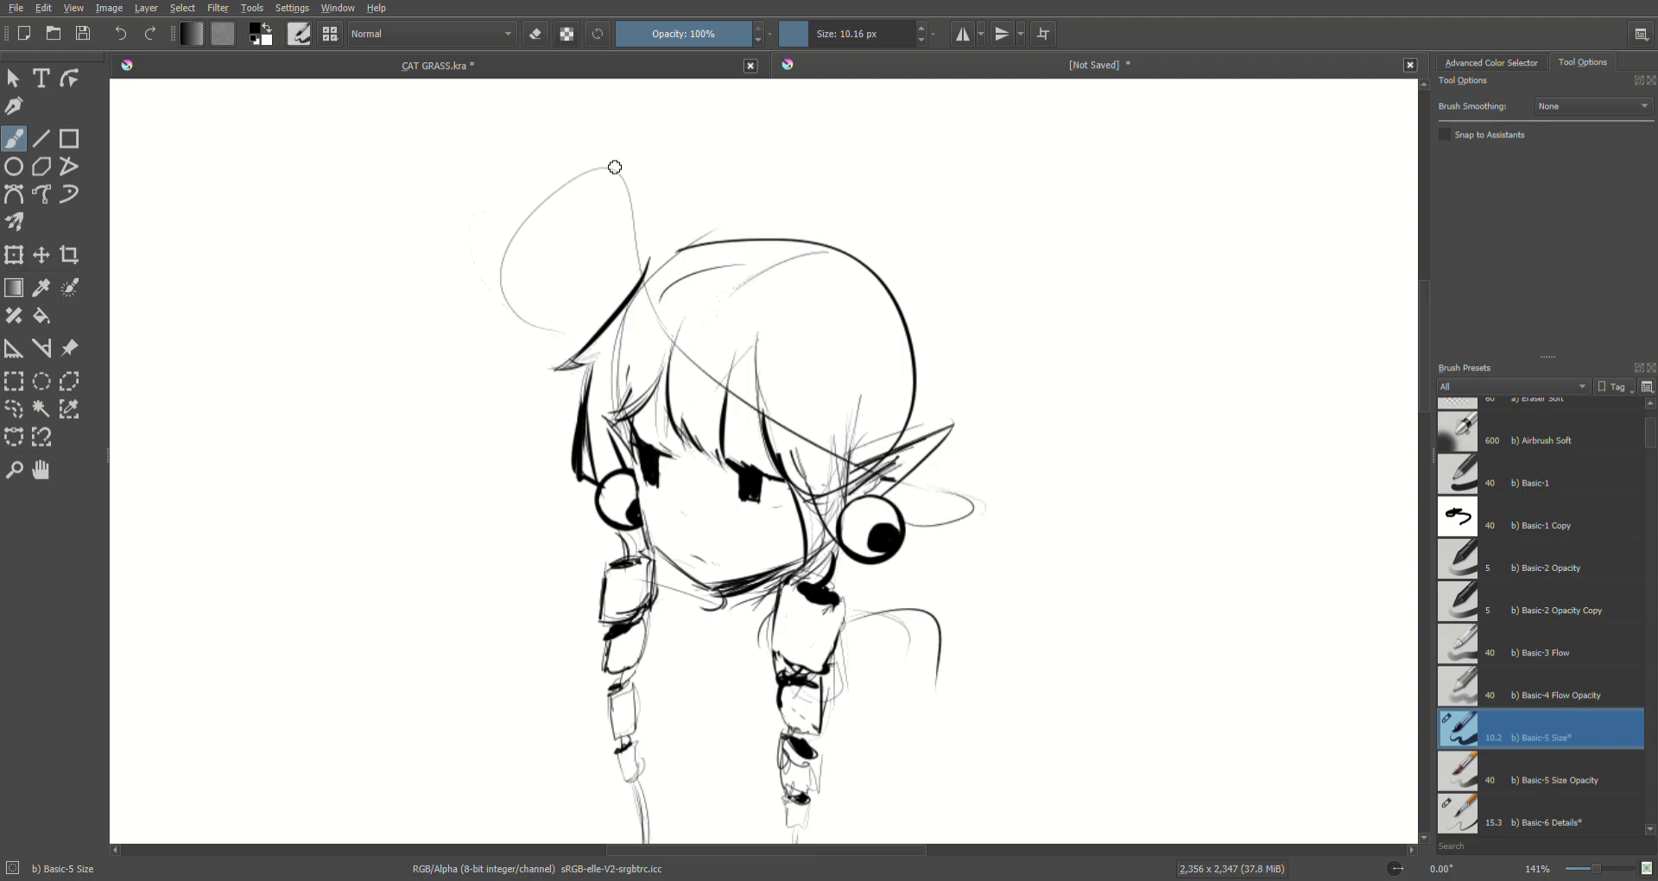
drag(622, 171, 741, 223)
Step: Draw the hat's straight right edge down past the ear to the brim's right flap
drag(950, 398, 957, 488)
key(ctrl+z)
mouse_move(945, 398)
mouse_down()
mouse_move(968, 528)
mouse_move(964, 377)
mouse_move(944, 397)
mouse_move(957, 483)
mouse_up()
key(ctrl+z)
drag(935, 364, 962, 500)
key(ctrl+z)
key(ctrl+z)
key(ctrl+z)
drag(936, 369, 966, 501)
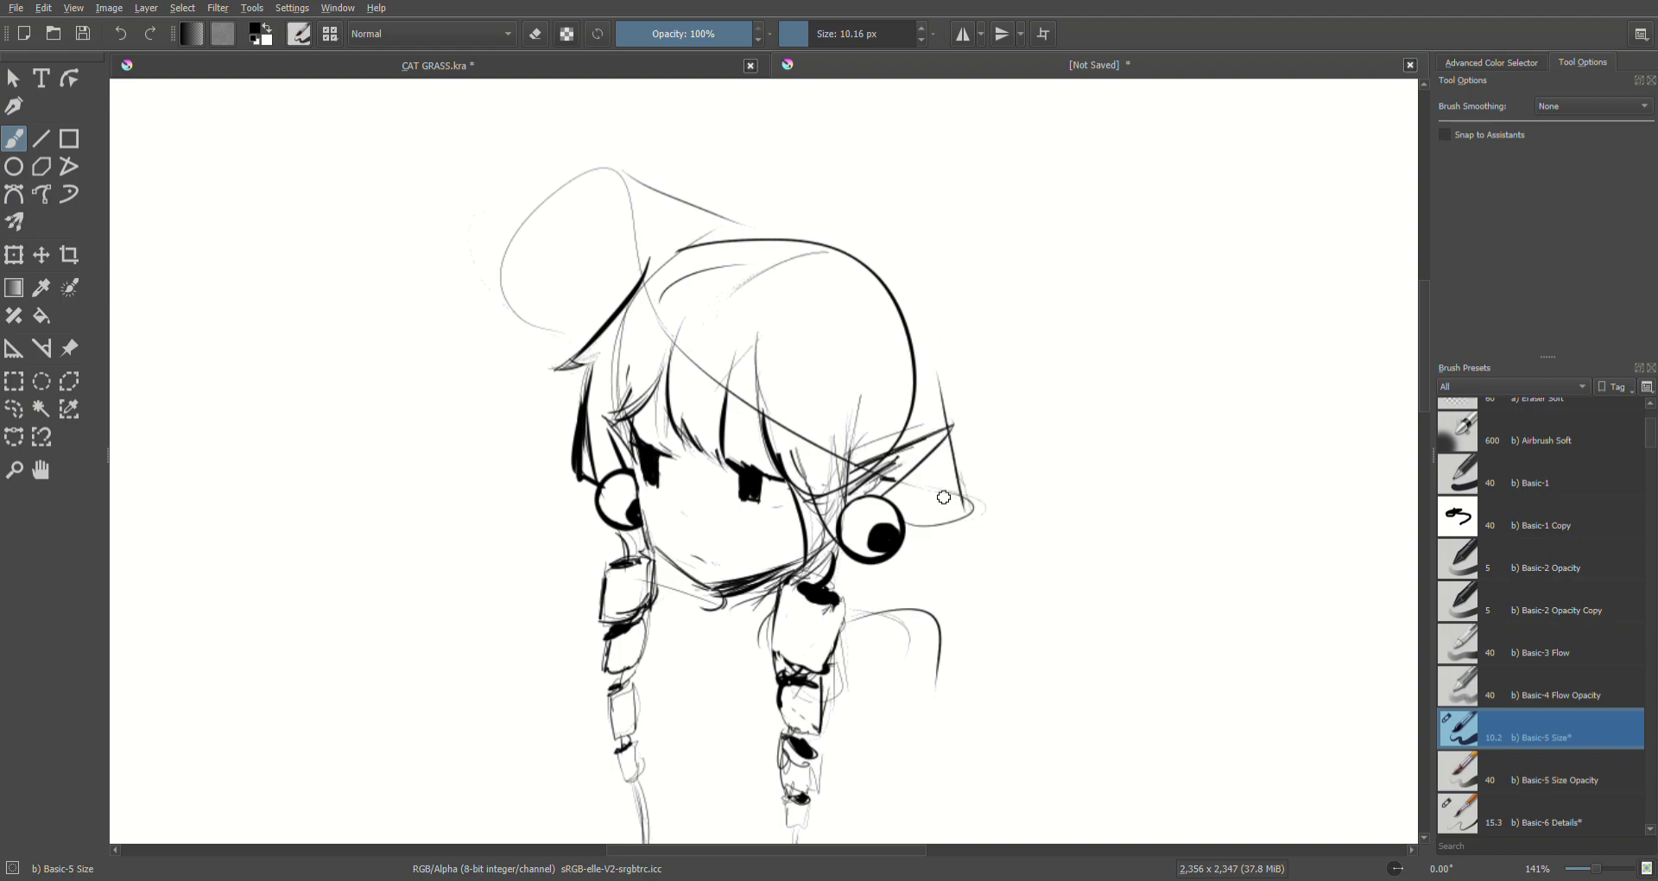
Step: Shade the inside of both brim flaps with rough diagonal hatching
drag(914, 519, 968, 510)
mouse_move(623, 184)
mouse_down()
mouse_move(574, 192)
mouse_move(543, 253)
mouse_move(592, 289)
mouse_up()
mouse_move(627, 285)
mouse_down()
mouse_move(578, 304)
mouse_move(590, 315)
mouse_up()
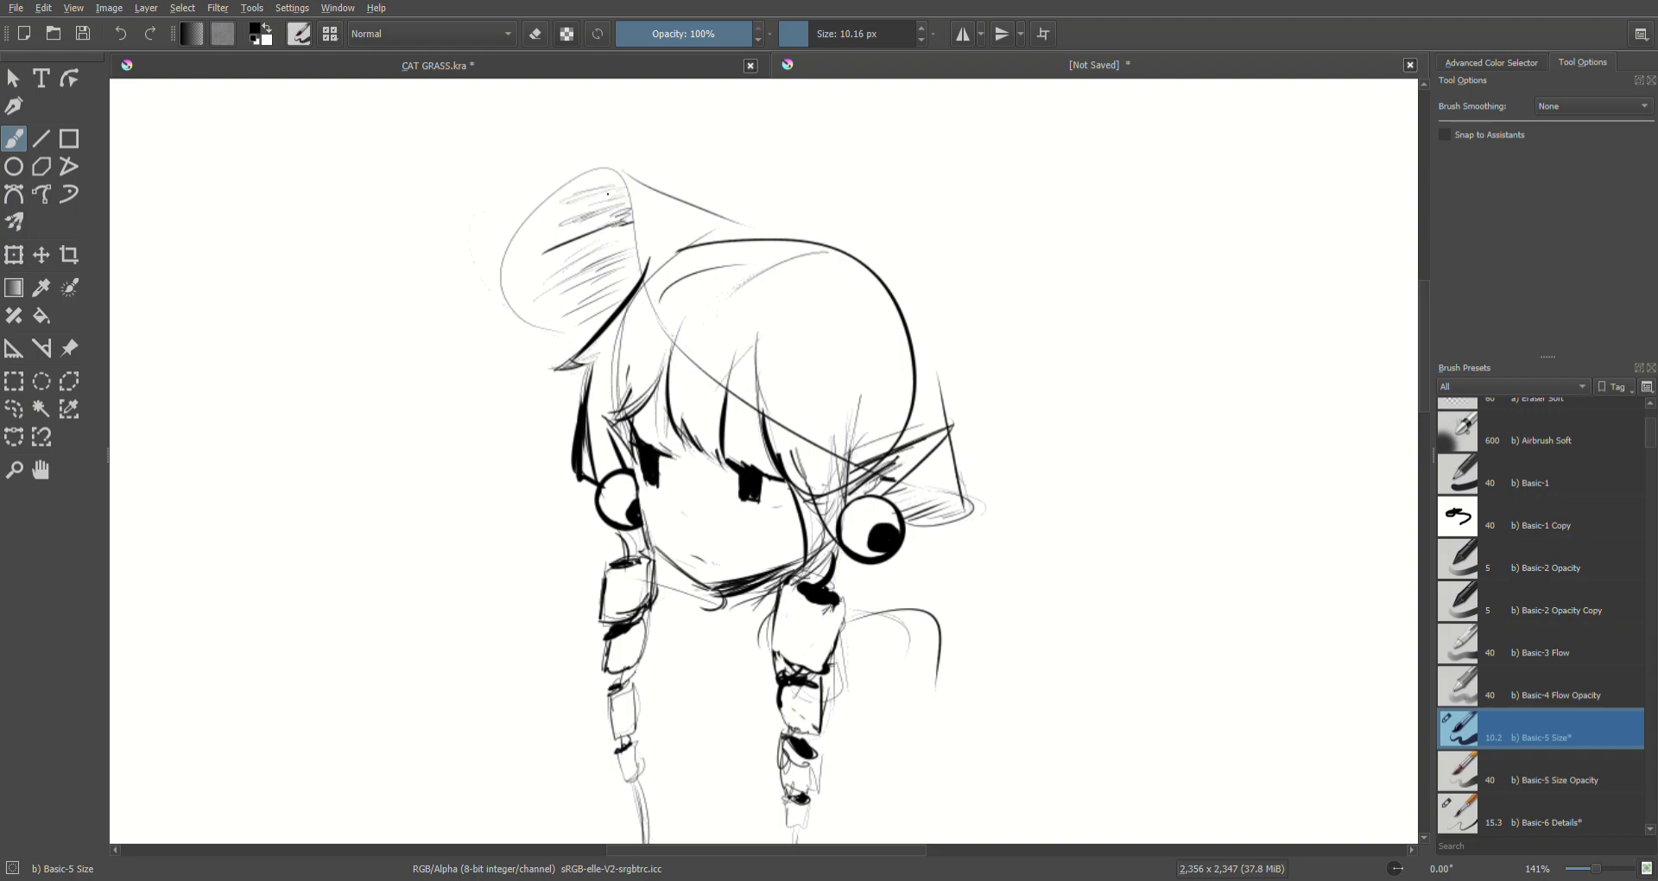
drag(622, 240, 572, 263)
drag(629, 245, 551, 279)
Step: Sketch the hat's crown curving over the head and add a fold on its right side
mouse_move(750, 223)
mouse_down()
mouse_move(824, 270)
mouse_move(900, 384)
mouse_move(802, 246)
mouse_move(910, 378)
mouse_up()
key(ctrl+z)
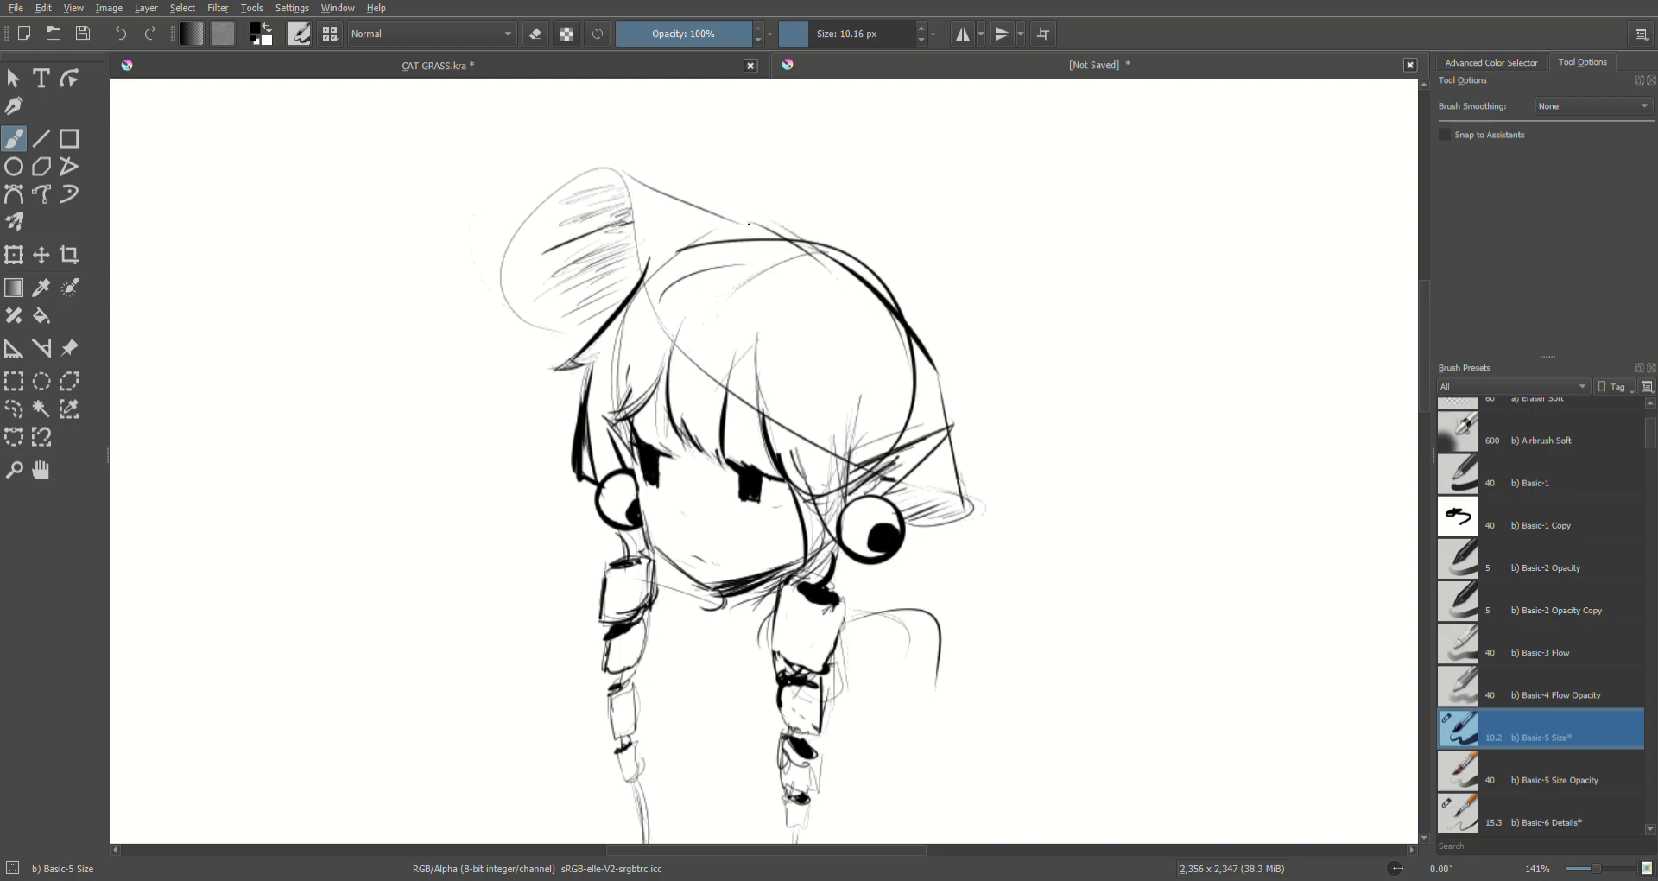
drag(915, 277, 950, 348)
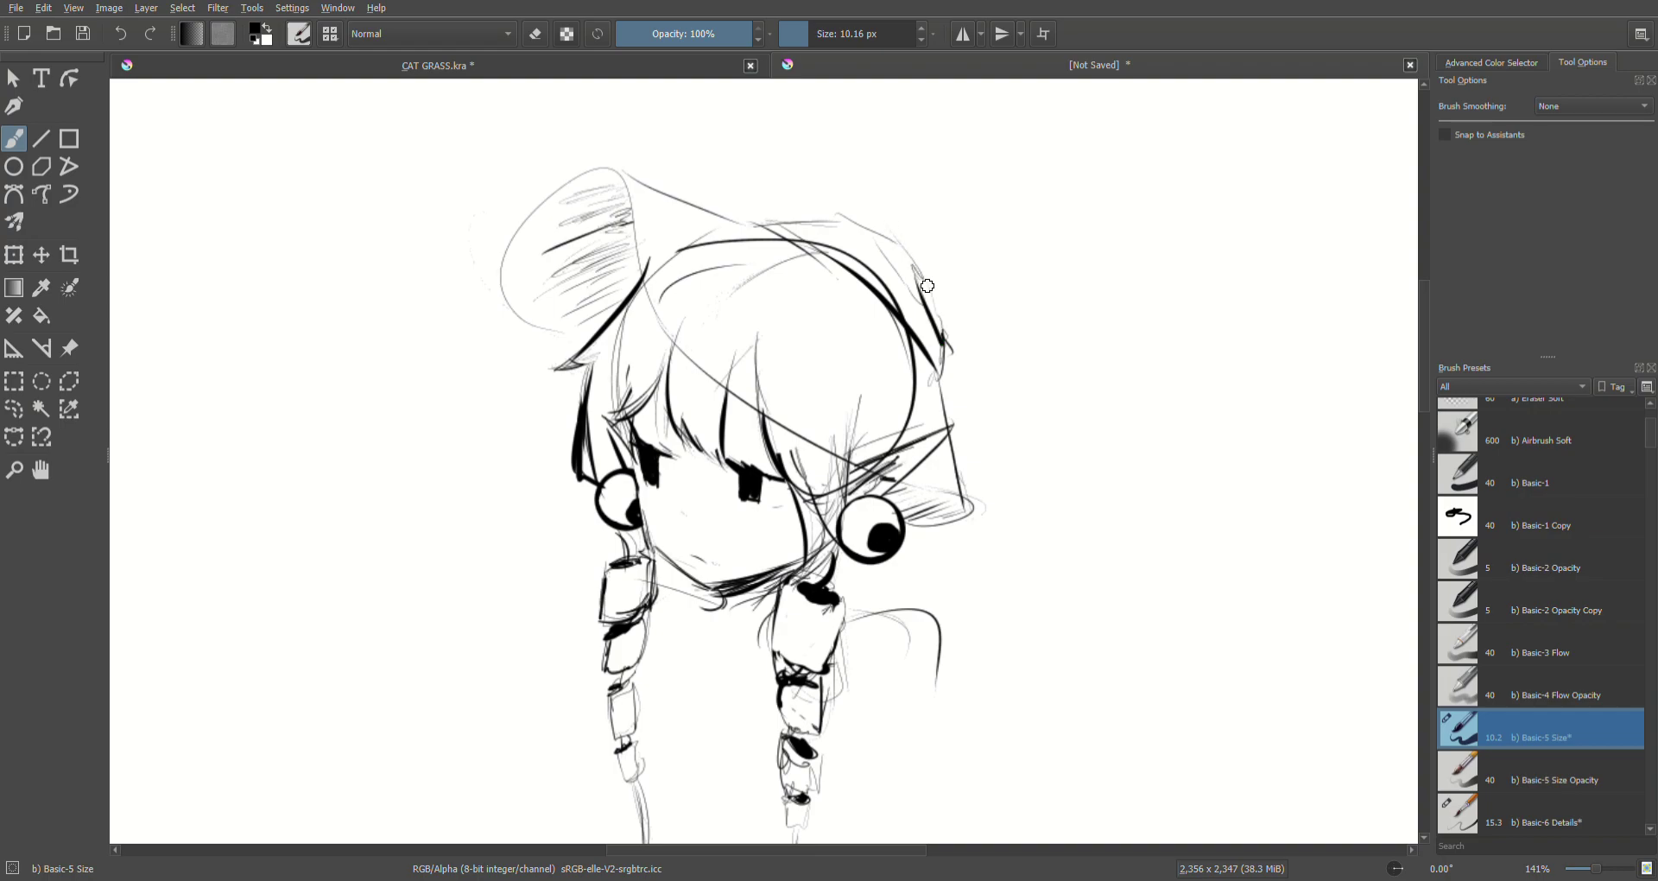
Step: Draw the upper edge of the hat's long point extending to the right and drooping downward
drag(857, 221, 1052, 213)
key(ctrl+z)
mouse_move(845, 229)
mouse_down()
mouse_move(1050, 215)
mouse_move(1023, 287)
mouse_move(1039, 231)
mouse_move(1118, 431)
mouse_up()
key(ctrl+z)
drag(1040, 241, 1105, 402)
key(ctrl+z)
key(ctrl+z)
key(ctrl+z)
key(ctrl+z)
mouse_move(1042, 229)
mouse_down()
mouse_move(1118, 443)
mouse_move(1105, 416)
mouse_up()
Step: Draw the lower edge of the hat's drooping point and an eyeball ornament with a filled pupil at its tip
mouse_move(927, 340)
mouse_down()
mouse_move(987, 303)
mouse_move(971, 337)
mouse_move(1009, 293)
mouse_move(928, 380)
mouse_up()
key(ctrl+z)
mouse_move(966, 321)
mouse_down()
mouse_move(1047, 384)
mouse_move(1070, 381)
mouse_move(1110, 439)
mouse_up()
key(ctrl+z)
key(ctrl+z)
mouse_move(949, 362)
mouse_down()
mouse_move(1072, 415)
mouse_move(1122, 465)
mouse_move(1078, 416)
mouse_move(1071, 448)
mouse_move(1137, 417)
mouse_move(1100, 456)
mouse_move(1072, 434)
mouse_move(1144, 425)
mouse_move(1106, 458)
mouse_move(1134, 449)
mouse_move(1102, 438)
mouse_up()
key(ctrl+z)
key(ctrl+z)
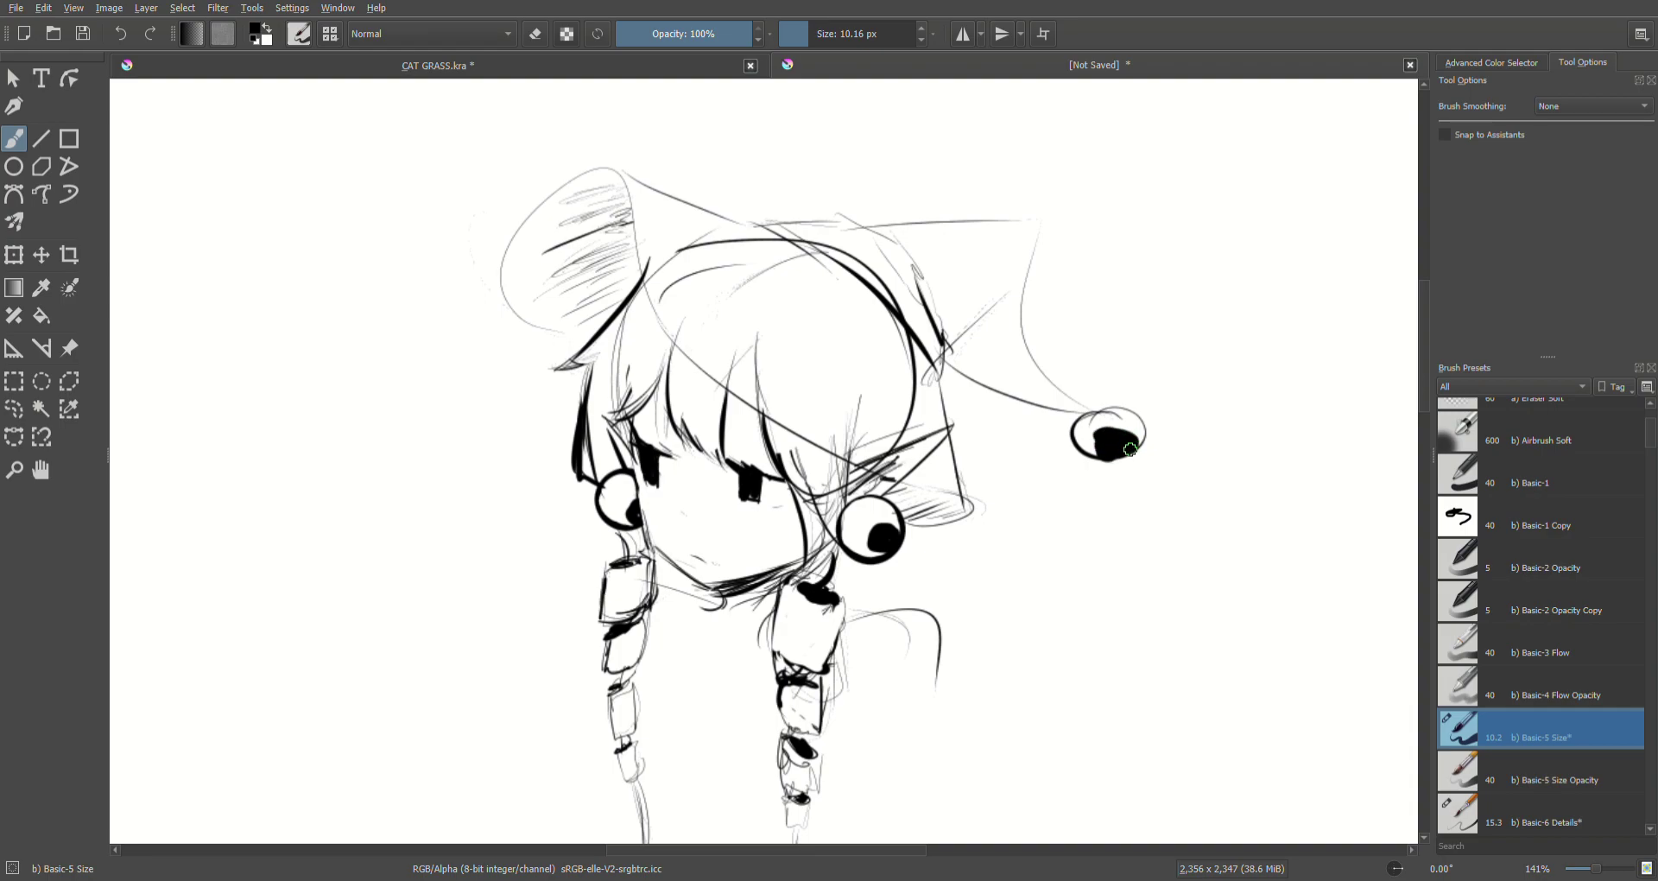
mouse_move(1127, 448)
mouse_down()
mouse_move(1091, 442)
mouse_move(1107, 453)
mouse_move(1098, 517)
mouse_up()
key(ctrl+z)
drag(1108, 454, 1097, 521)
key(ctrl+z)
drag(1110, 451, 1106, 529)
drag(1127, 454, 1115, 565)
key(ctrl+z)
mouse_move(1121, 460)
mouse_down()
mouse_move(1112, 567)
mouse_move(1098, 562)
mouse_up()
key(ctrl+z)
key(ctrl+z)
drag(1130, 451, 1100, 583)
key(ctrl+z)
key(ctrl+z)
Step: Draw two strings of different lengths hanging from the eyeball ornament, each ending in a small star
drag(1106, 465, 1104, 532)
mouse_move(1121, 456)
mouse_down()
mouse_move(1123, 573)
mouse_move(1118, 560)
mouse_up()
key(ctrl+z)
key(ctrl+z)
drag(1121, 457, 1131, 597)
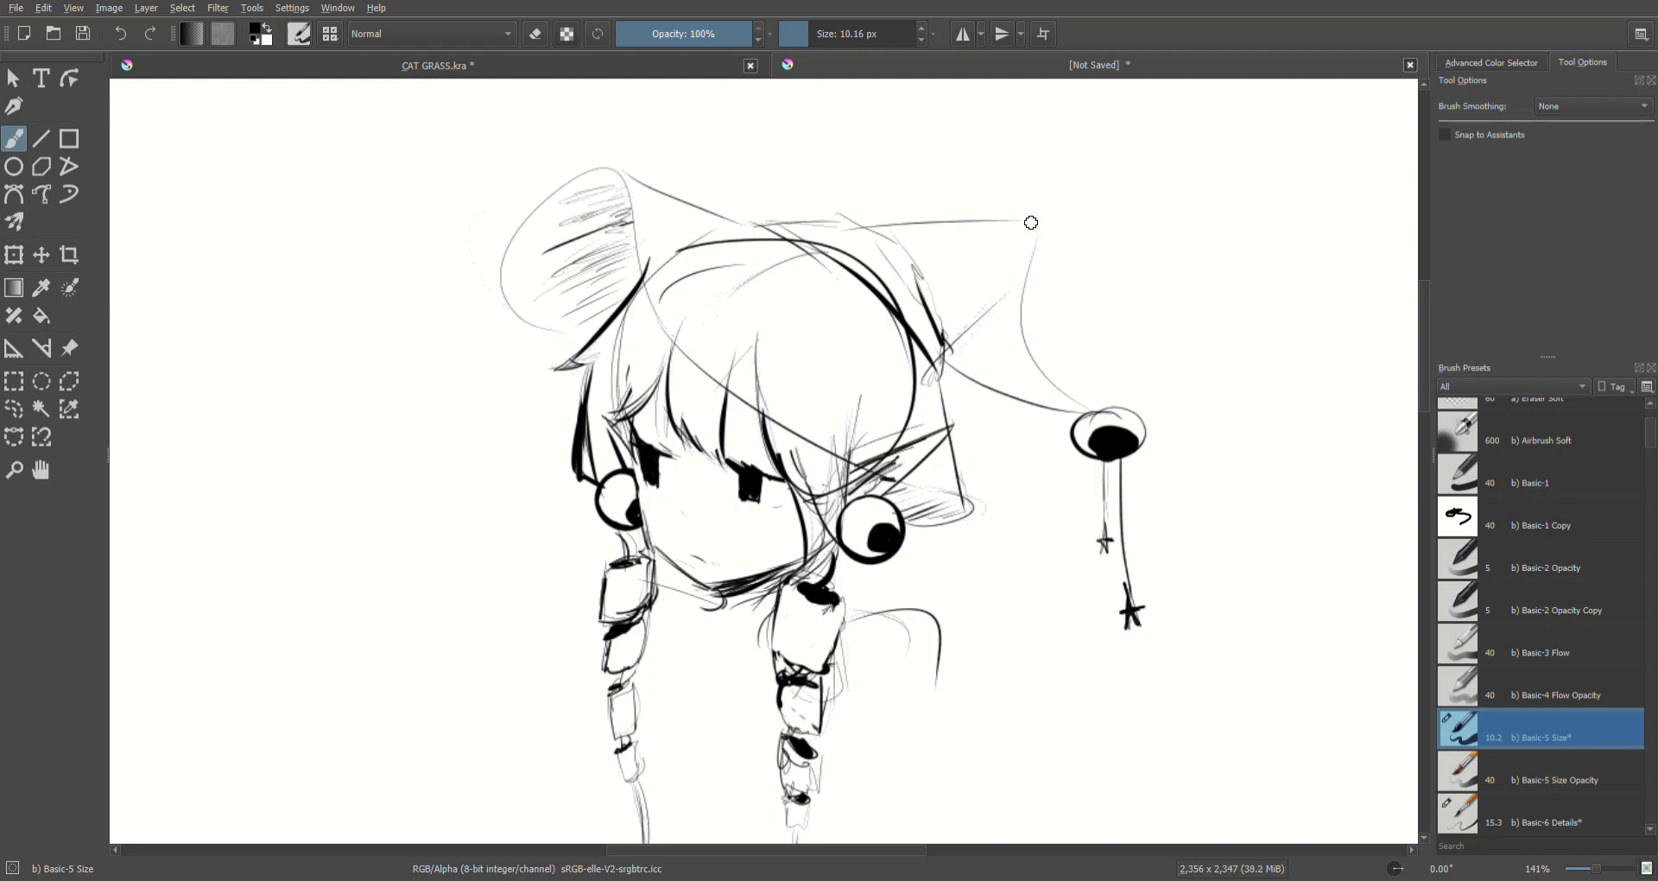
Step: Darken the bend of the hat's drooping point and the folds beside the crown
mouse_move(1036, 233)
mouse_down()
mouse_move(1024, 327)
mouse_move(945, 345)
mouse_up()
drag(999, 298, 943, 359)
drag(887, 232, 904, 254)
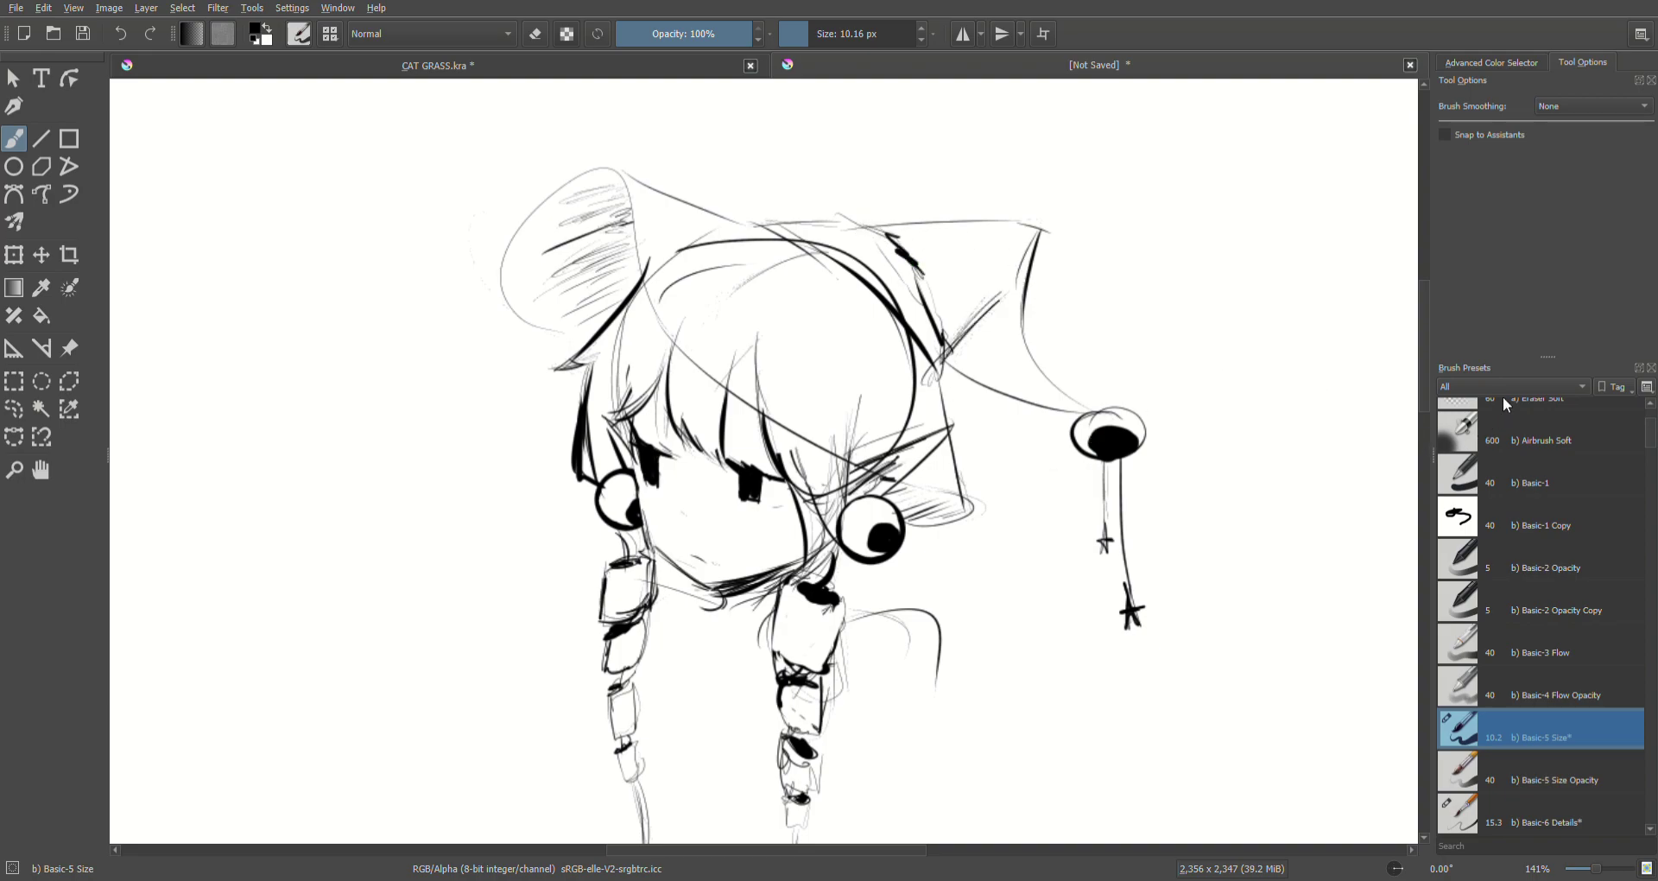
Step: Erase the head outline and hair strokes that show through the hat's brim and crown
key(e)
mouse_move(715, 241)
mouse_down()
mouse_move(661, 301)
mouse_move(695, 241)
mouse_up()
drag(757, 347, 760, 402)
mouse_move(741, 235)
mouse_down()
mouse_move(816, 235)
mouse_move(891, 301)
mouse_move(915, 362)
mouse_move(923, 350)
mouse_move(913, 398)
mouse_move(858, 447)
mouse_move(906, 492)
mouse_move(881, 443)
mouse_move(906, 452)
mouse_move(941, 418)
mouse_move(920, 450)
mouse_move(867, 454)
mouse_move(908, 474)
mouse_move(927, 411)
mouse_up()
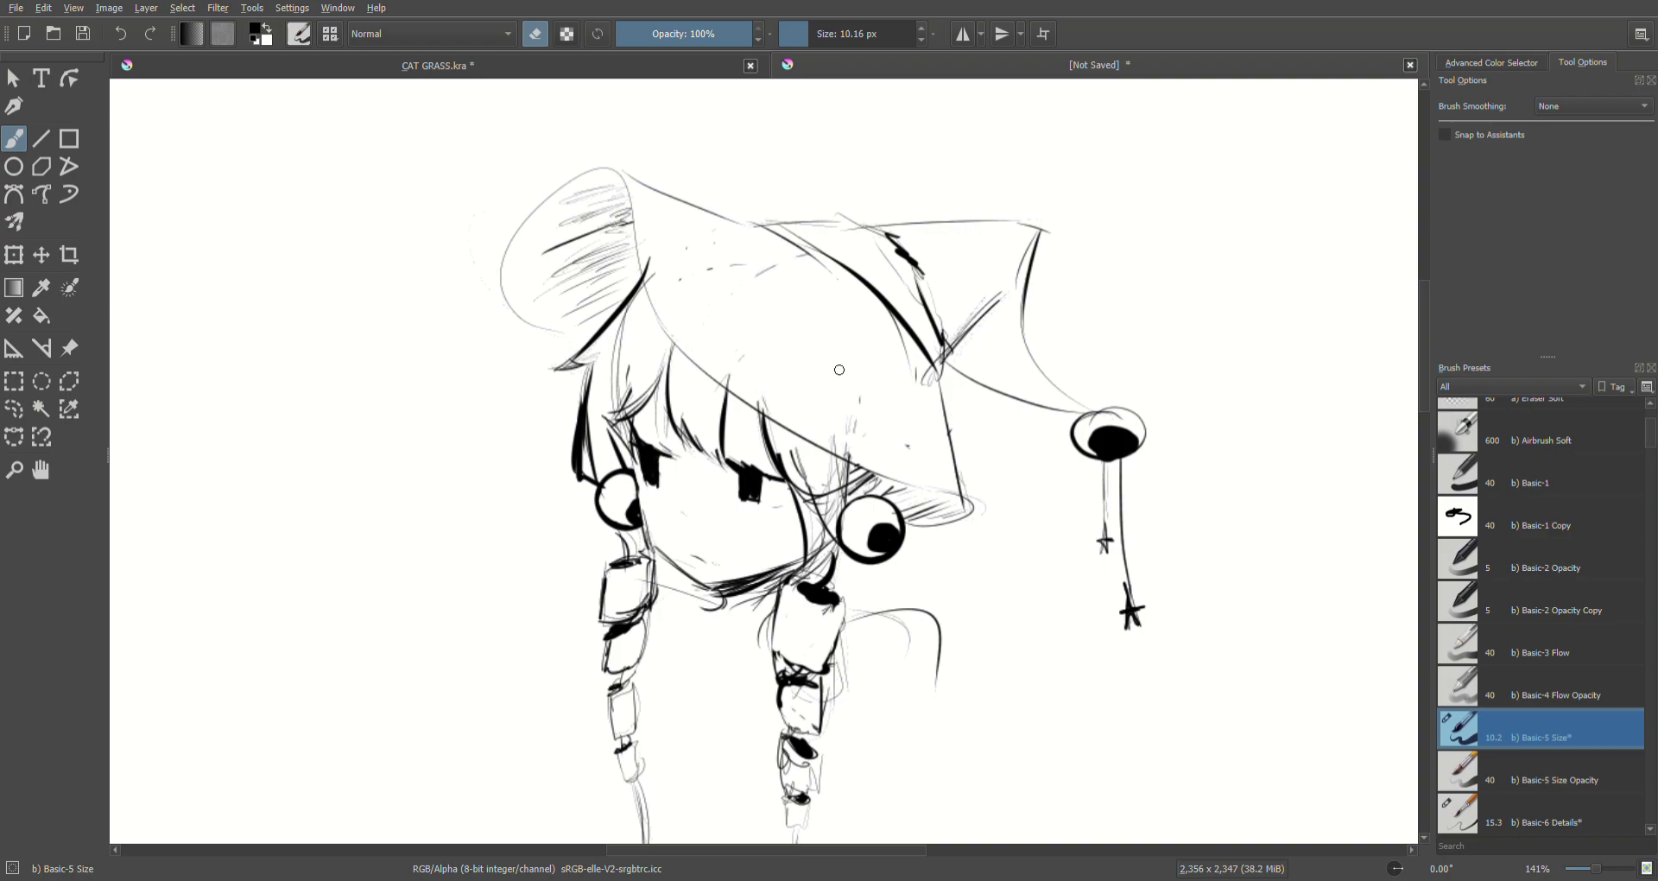
drag(750, 256, 740, 282)
Step: Erase the hat's brim and crown with a 40.69 px eraser, keeping the drooping point and eyeball ornament
click(851, 33)
mouse_move(672, 191)
mouse_down()
mouse_move(648, 285)
mouse_move(622, 178)
mouse_move(596, 252)
mouse_move(588, 159)
mouse_move(466, 292)
mouse_up()
mouse_move(648, 392)
mouse_down()
mouse_move(716, 441)
mouse_move(755, 418)
mouse_move(935, 487)
mouse_move(874, 507)
mouse_move(829, 493)
mouse_up()
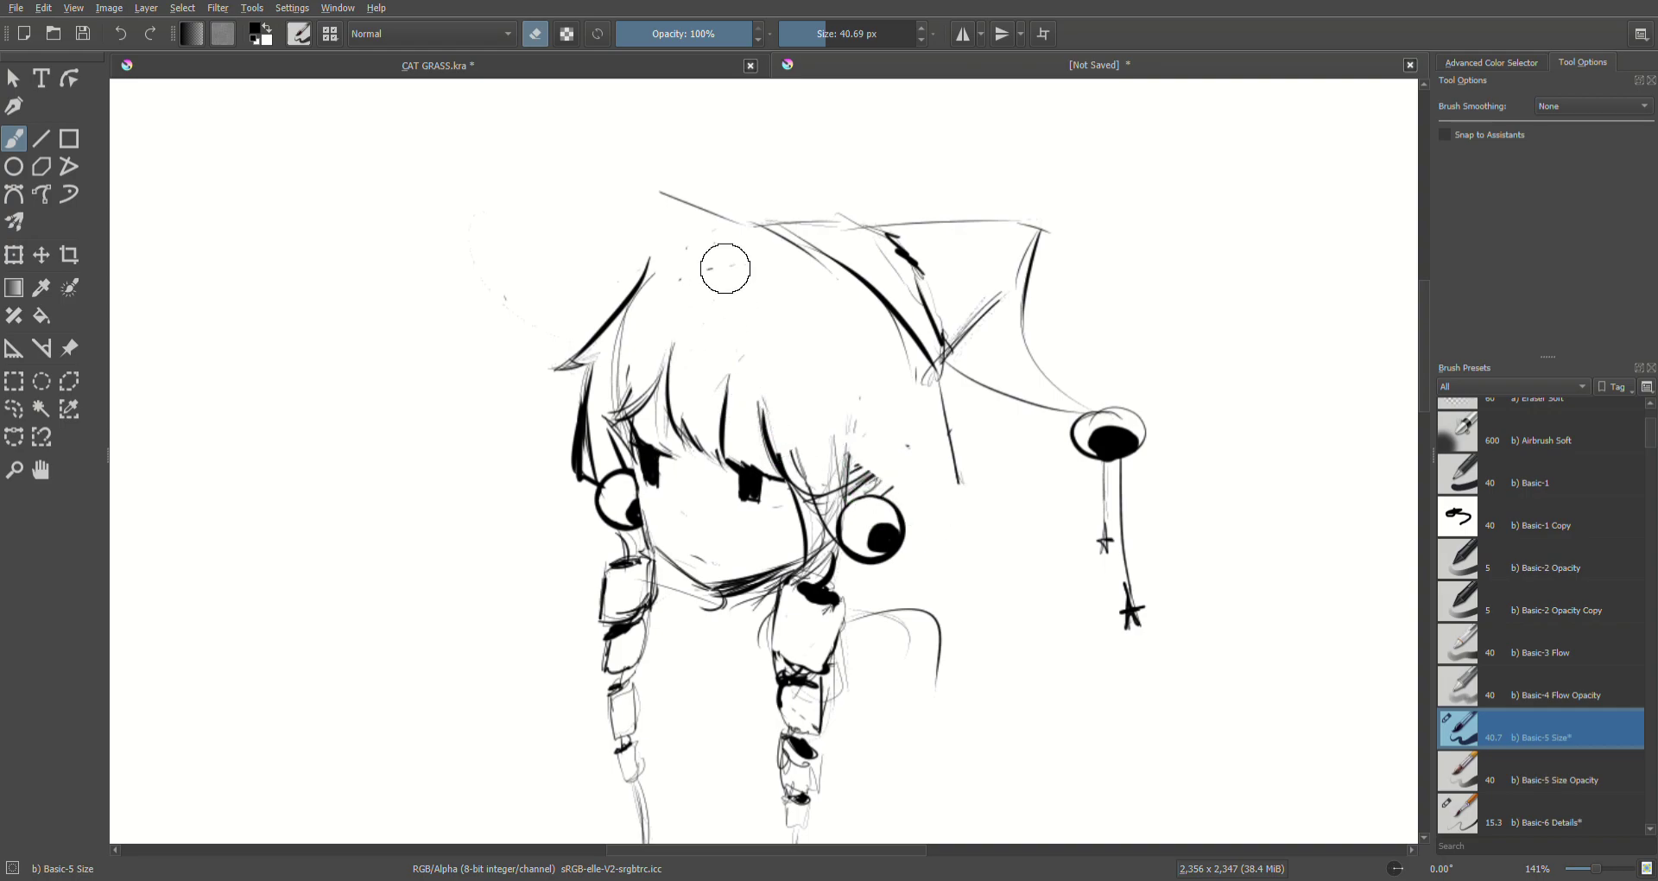
mouse_move(703, 189)
mouse_down()
mouse_move(826, 225)
mouse_move(924, 354)
mouse_move(893, 230)
mouse_move(1012, 225)
mouse_move(918, 341)
mouse_move(947, 448)
mouse_up()
click(525, 32)
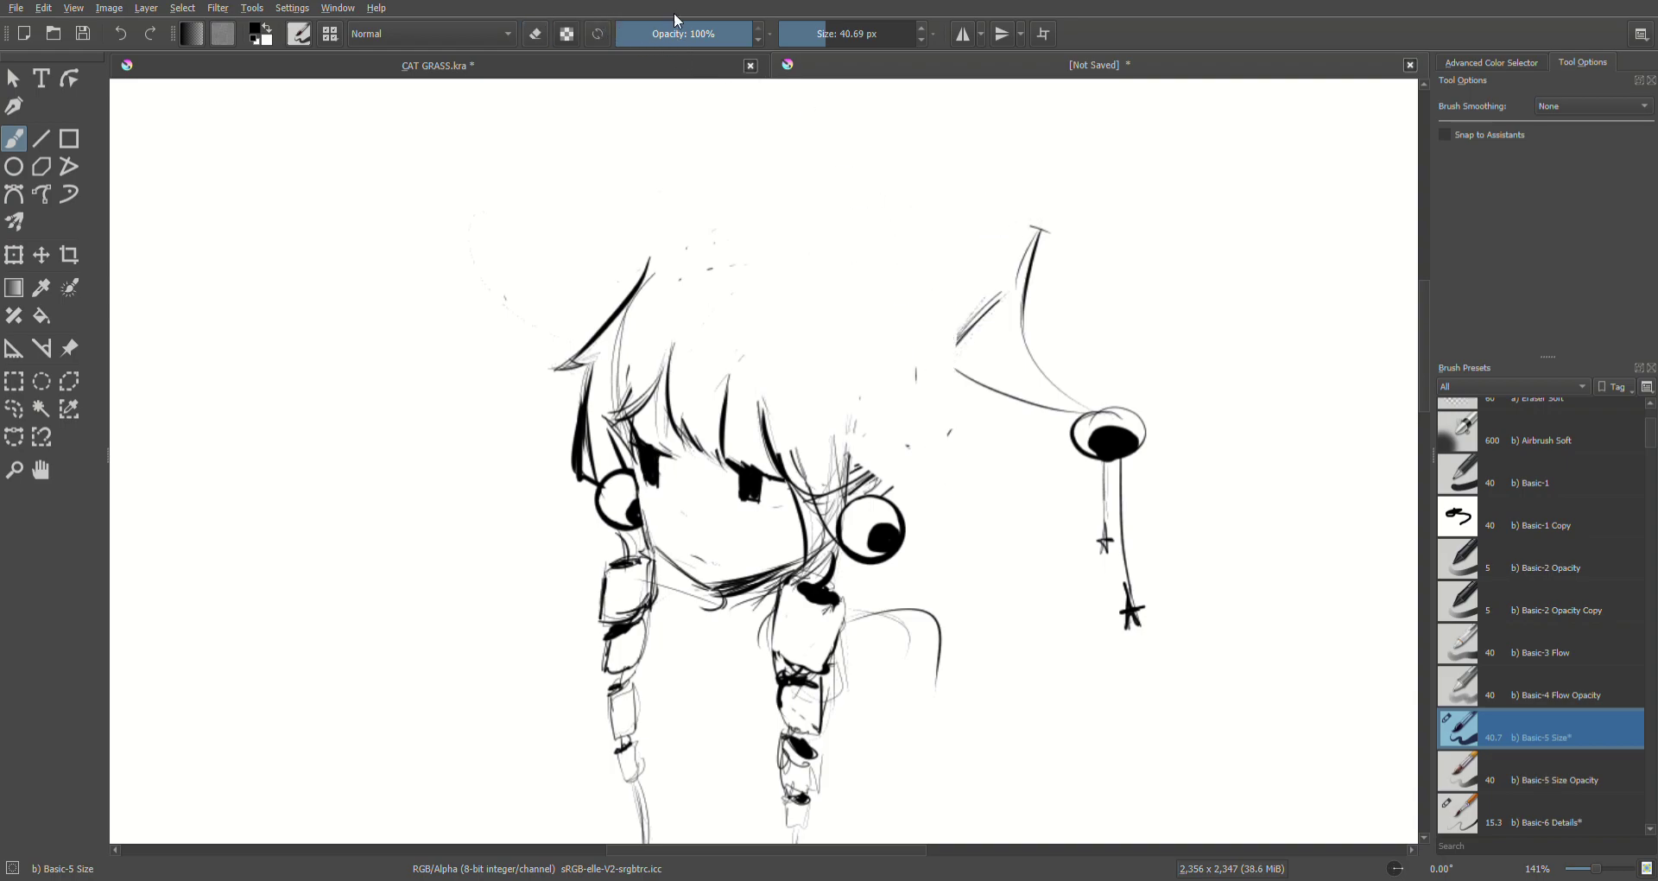
Step: Set the brush size to 5.09 px and try new curves for the hat's brim over the head
drag(814, 40, 802, 44)
drag(585, 327, 748, 435)
key(ctrl+z)
drag(577, 332, 908, 395)
key(ctrl+z)
mouse_move(596, 302)
mouse_down()
mouse_move(656, 217)
mouse_move(820, 579)
mouse_move(591, 221)
mouse_move(905, 510)
mouse_up()
key(ctrl+z)
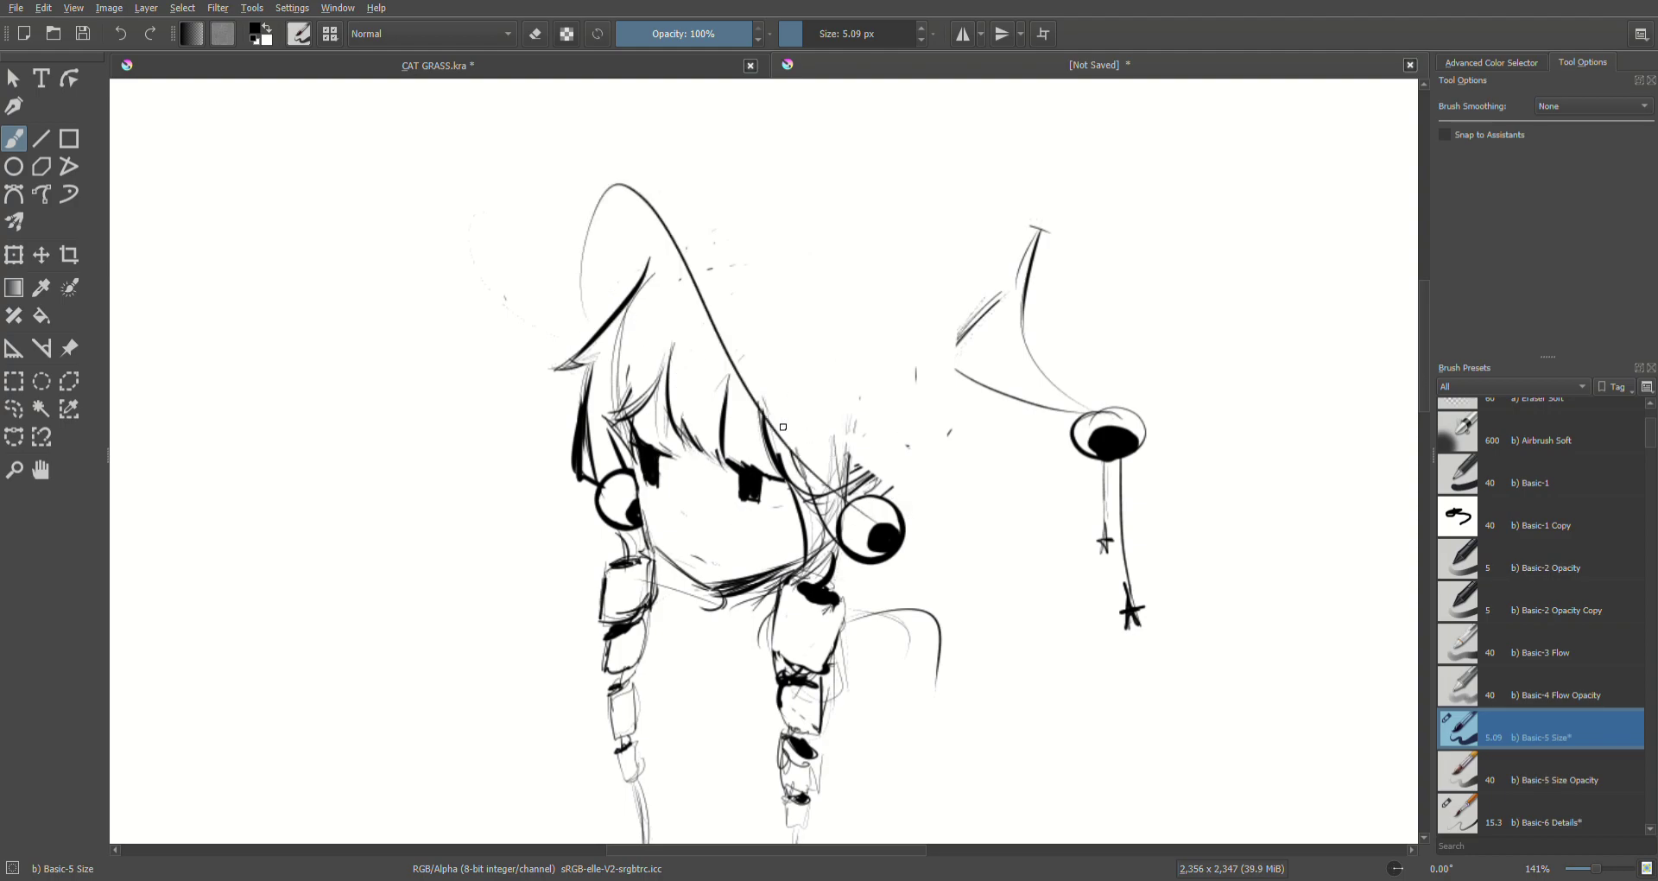
key(ctrl+z)
drag(590, 296, 874, 490)
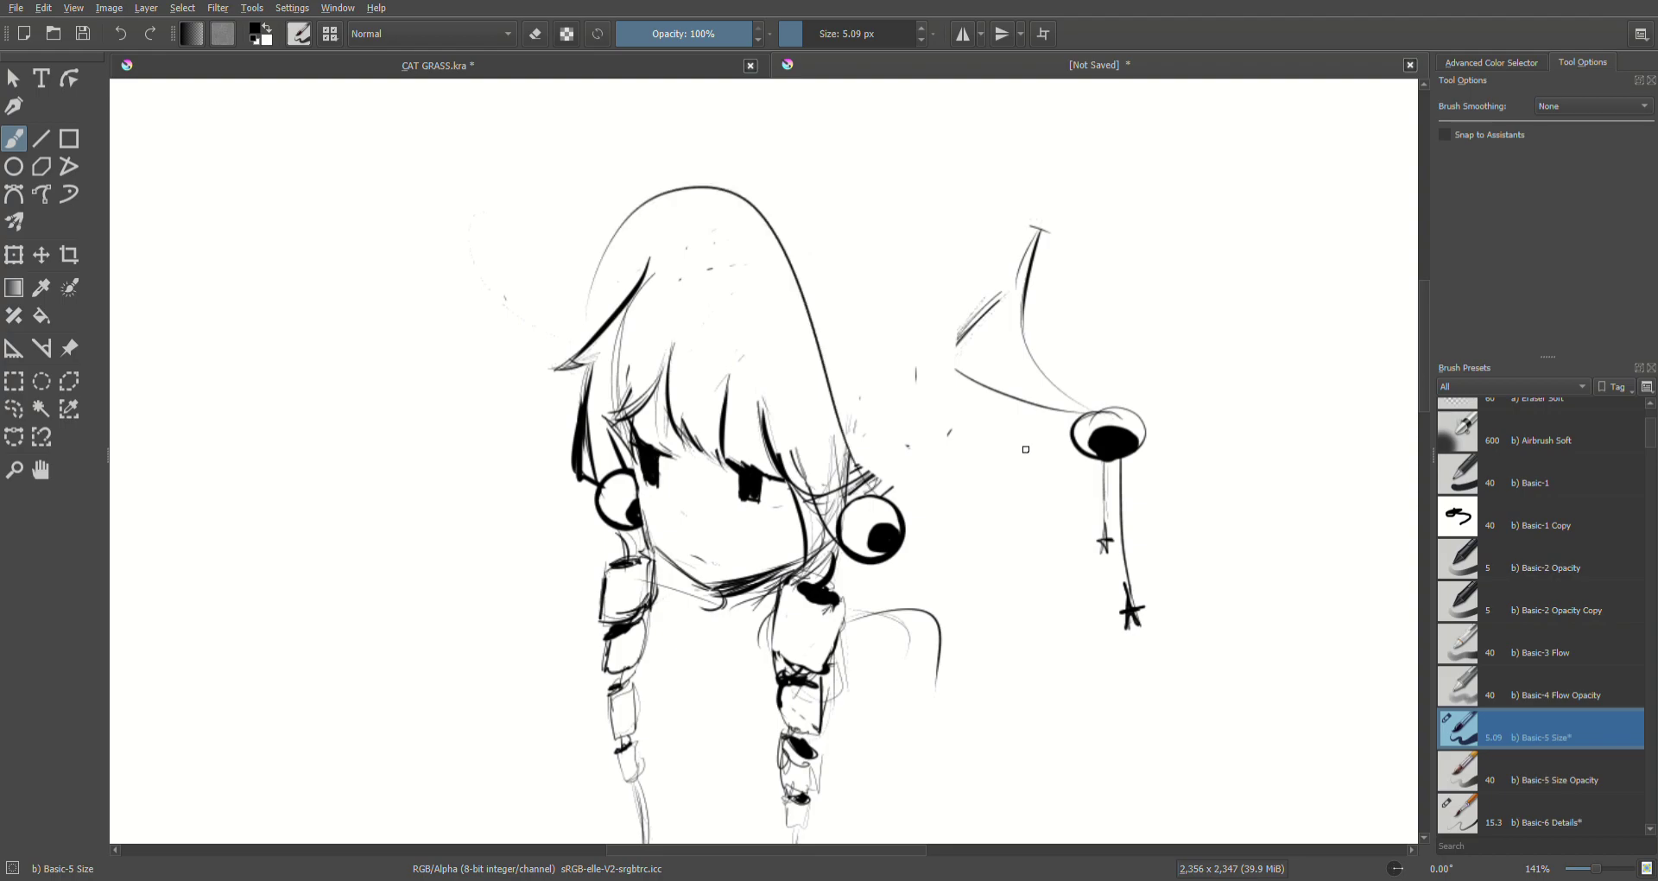
key(ctrl+z)
drag(590, 297, 848, 427)
key(ctrl+z)
mouse_move(591, 293)
mouse_down()
mouse_move(673, 200)
mouse_move(851, 475)
mouse_up()
key(ctrl+z)
key(ctrl+z)
mouse_move(579, 285)
mouse_down()
mouse_move(770, 290)
mouse_move(615, 216)
mouse_move(871, 513)
mouse_up()
key(ctrl+z)
mouse_move(577, 313)
mouse_down()
mouse_move(772, 296)
mouse_move(853, 438)
mouse_move(1002, 495)
mouse_up()
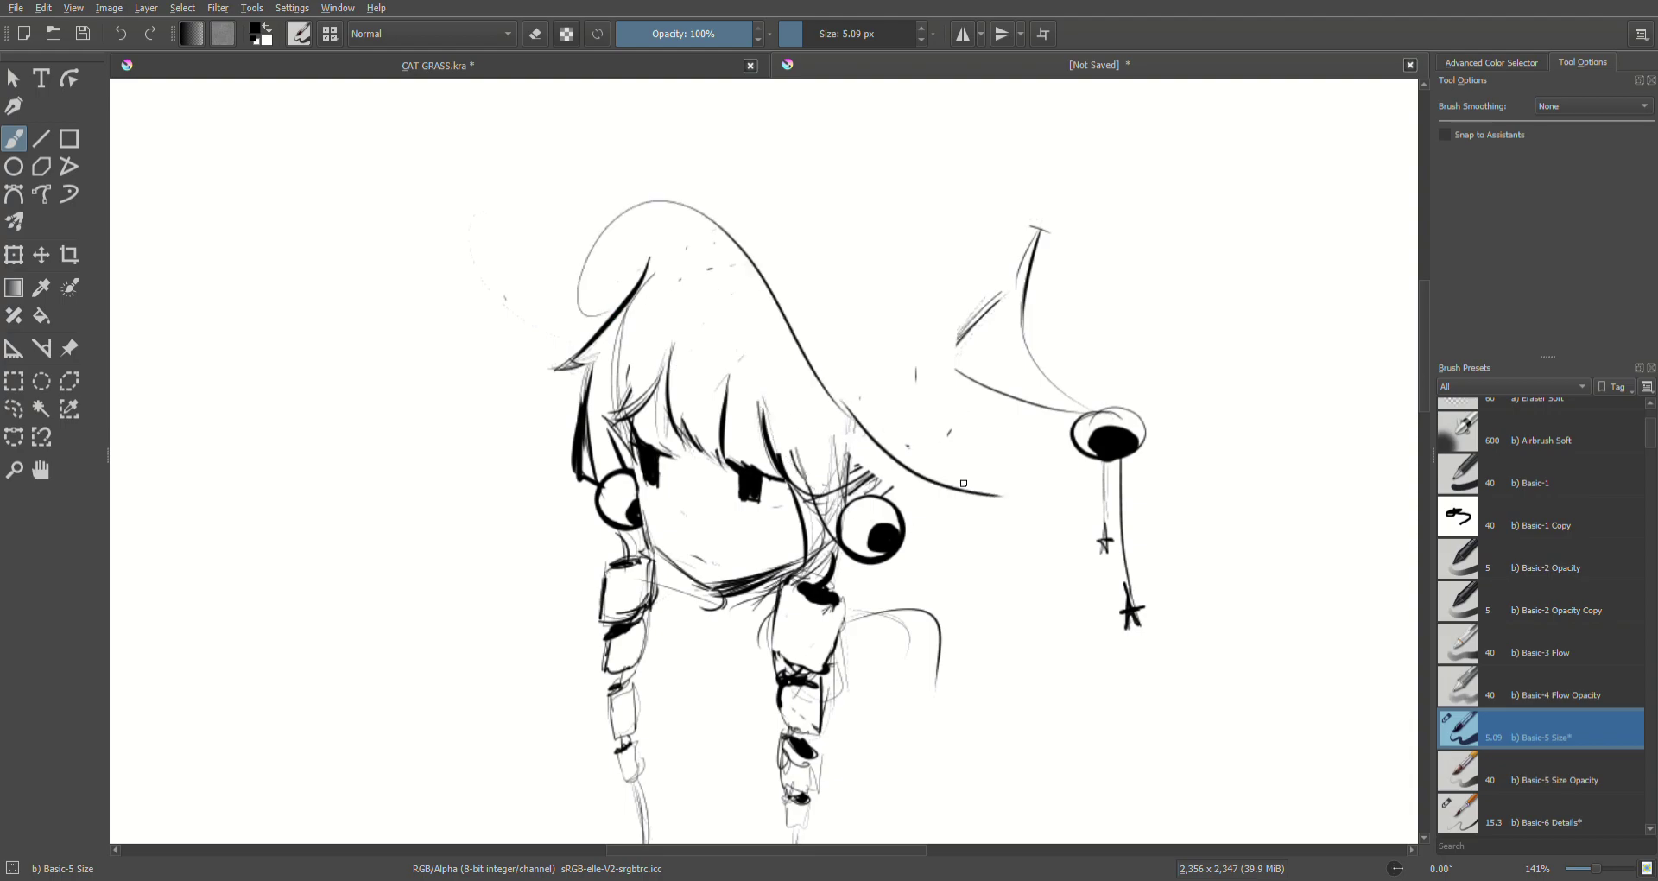
key(ctrl+z)
mouse_move(834, 399)
mouse_down()
mouse_move(942, 460)
mouse_move(930, 466)
mouse_move(949, 373)
mouse_up()
drag(947, 346, 935, 488)
key(ctrl+z)
drag(928, 395, 945, 485)
key(ctrl+z)
key(ctrl+z)
key(ctrl+z)
key(ctrl+z)
key(ctrl+z)
key(ctrl+z)
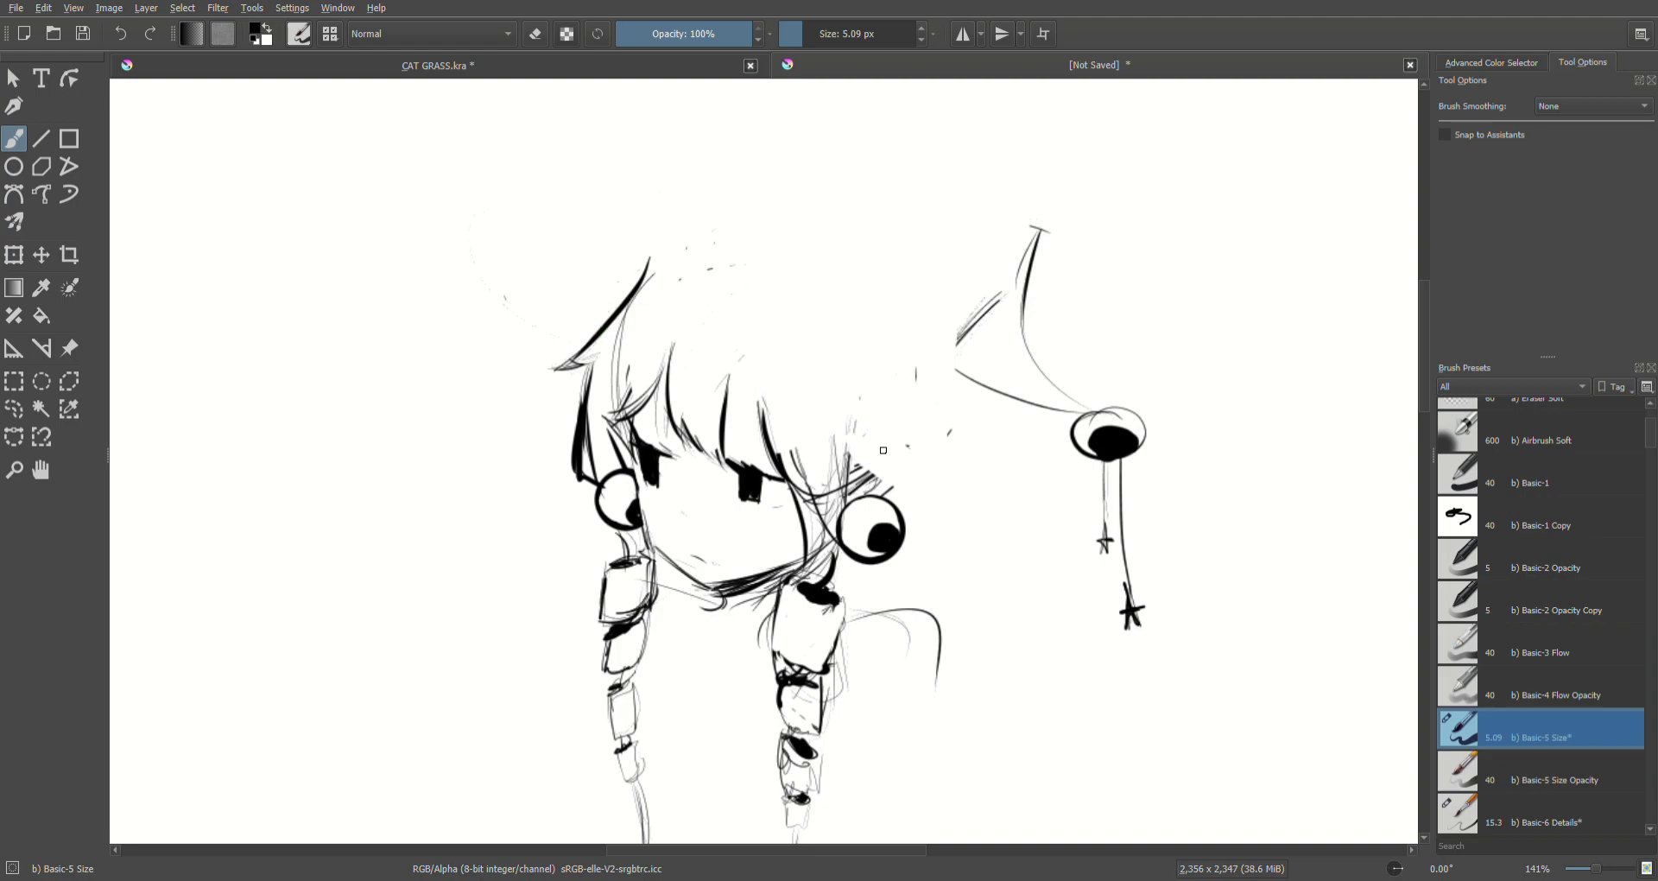
drag(573, 326, 881, 519)
key(ctrl+z)
mouse_move(577, 337)
mouse_down()
mouse_move(605, 298)
mouse_move(929, 482)
mouse_up()
key(ctrl+z)
mouse_move(578, 332)
mouse_down()
mouse_move(790, 364)
mouse_move(860, 444)
mouse_up()
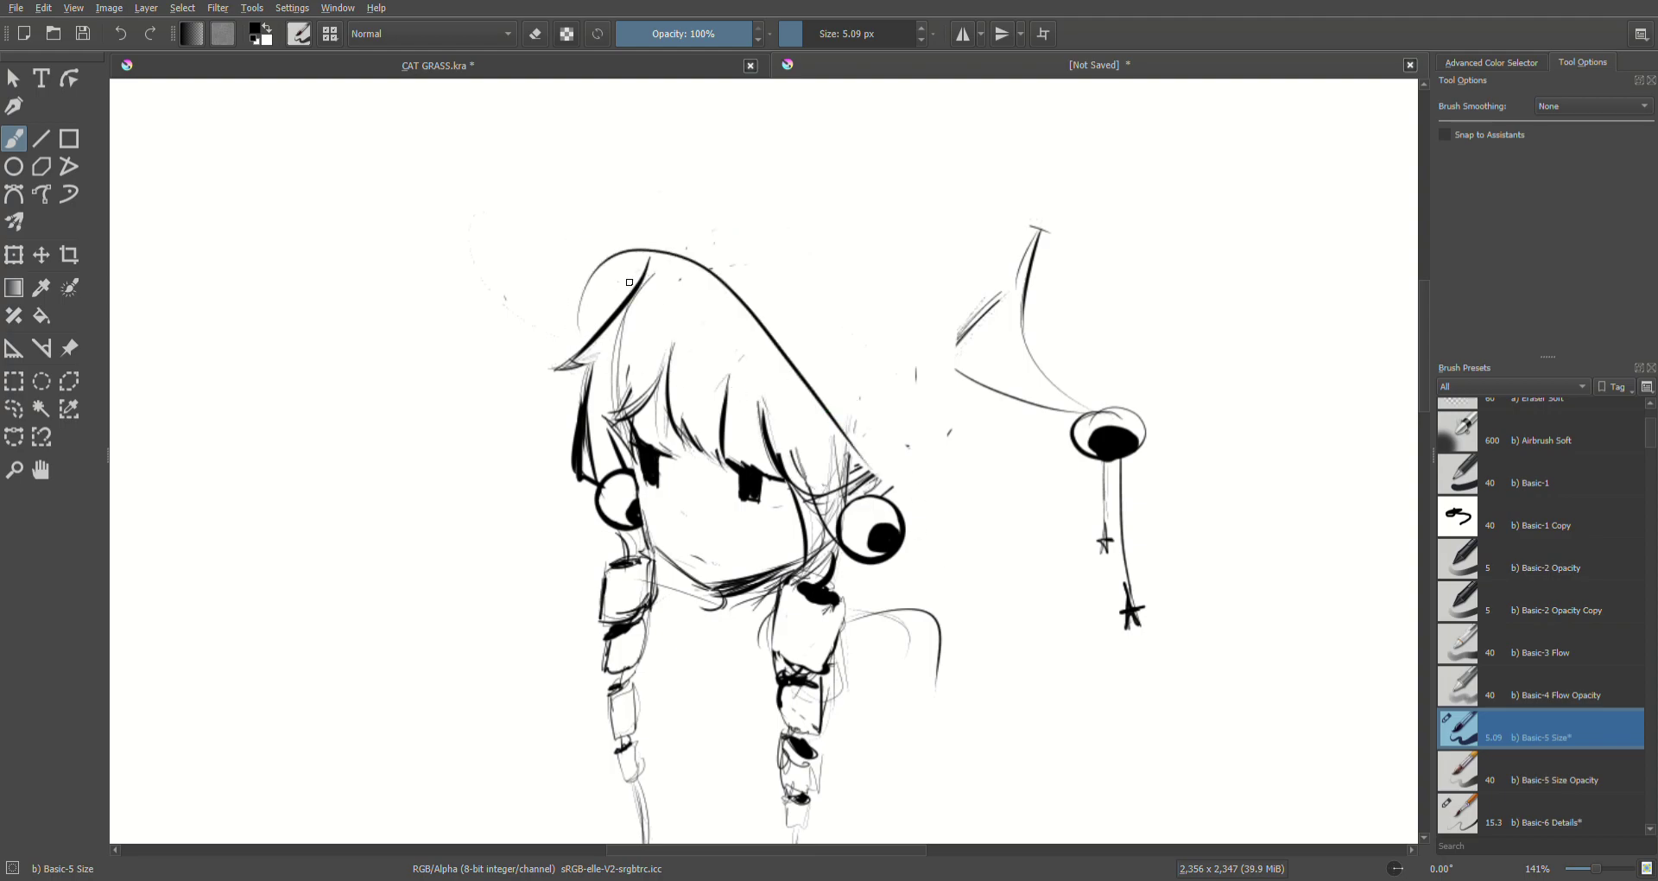
key(ctrl+z)
Step: Redraw the hat's front brim edge rising to a peak above the head and sloping down past the right earring
mouse_move(576, 336)
mouse_down()
mouse_move(656, 216)
mouse_move(911, 475)
mouse_up()
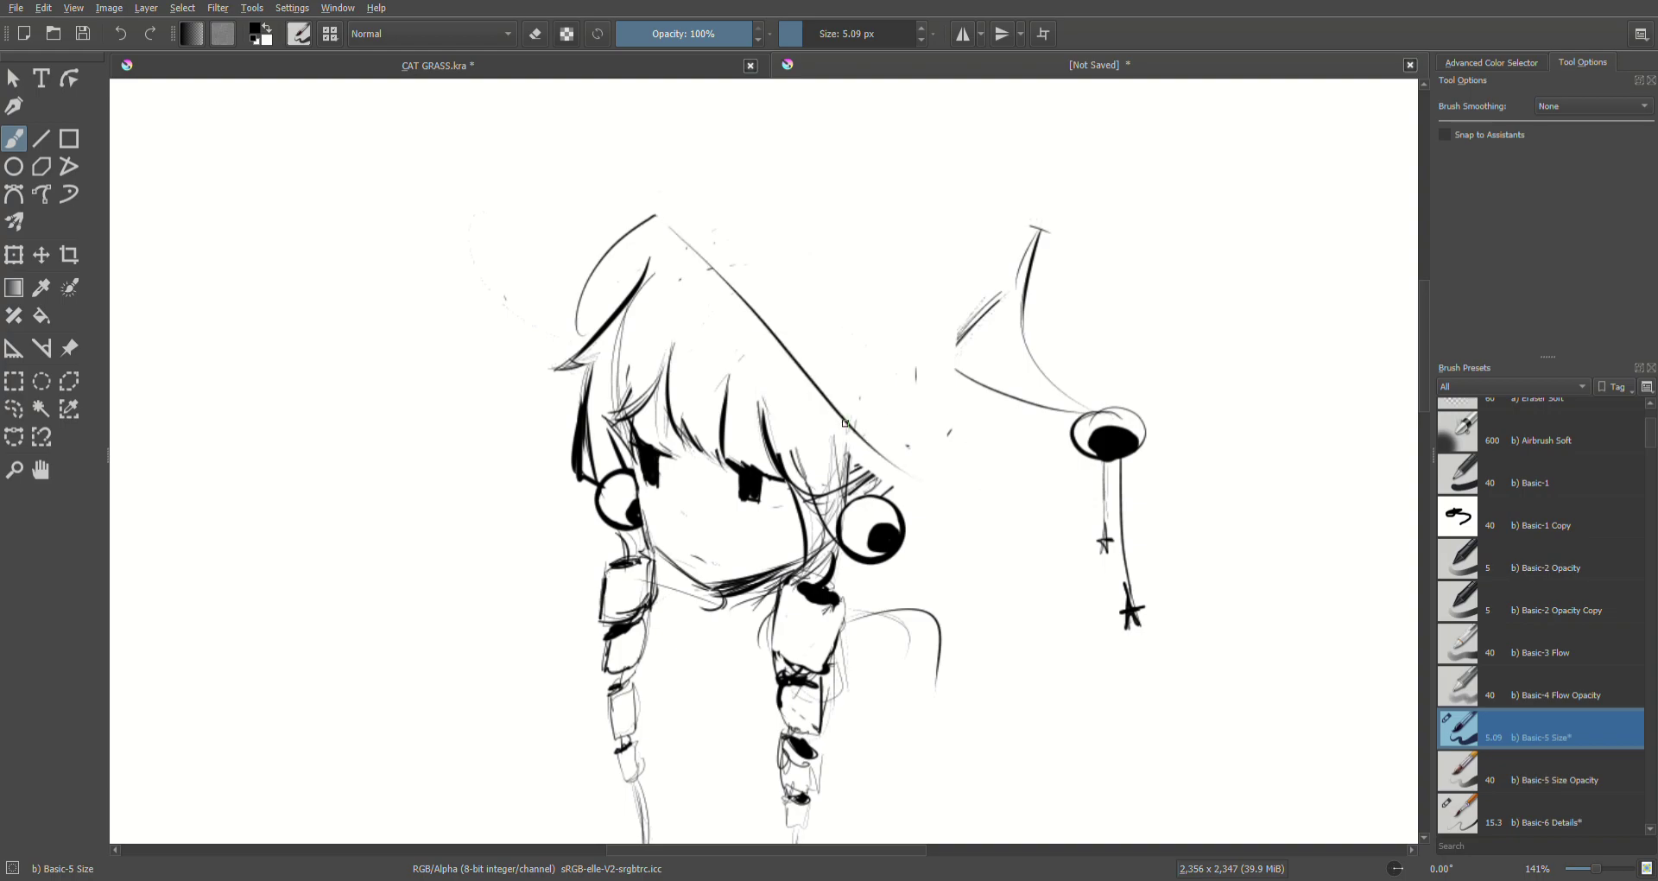
drag(650, 212, 750, 298)
drag(903, 495, 918, 477)
mouse_move(931, 486)
mouse_down()
mouse_move(936, 376)
mouse_move(927, 494)
mouse_up()
Step: Outline the upper edge of the turned-up brim from its peak and close its right end, adding the crown's top
drag(656, 213, 745, 256)
mouse_move(721, 241)
mouse_down()
mouse_move(886, 356)
mouse_move(835, 253)
mouse_move(870, 264)
mouse_up()
drag(943, 337, 934, 378)
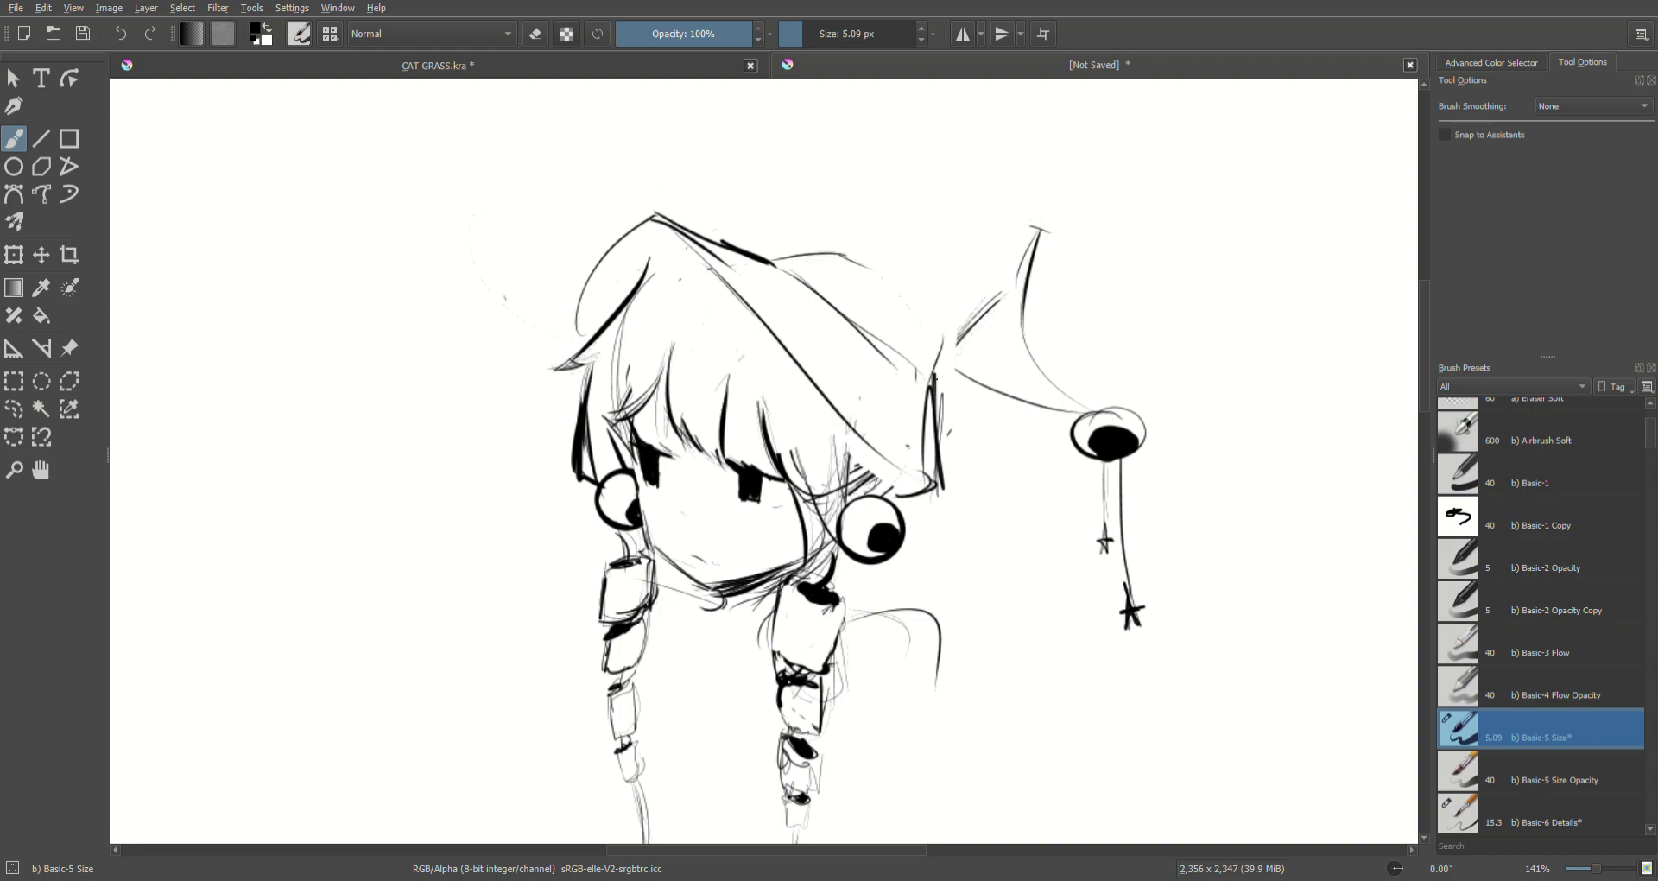
Step: Connect the crown to the hat's drooping point and sketch the fold where they meet
mouse_move(847, 263)
mouse_down()
mouse_move(1035, 229)
mouse_move(957, 367)
mouse_move(989, 413)
mouse_move(954, 347)
mouse_up()
drag(957, 333, 941, 367)
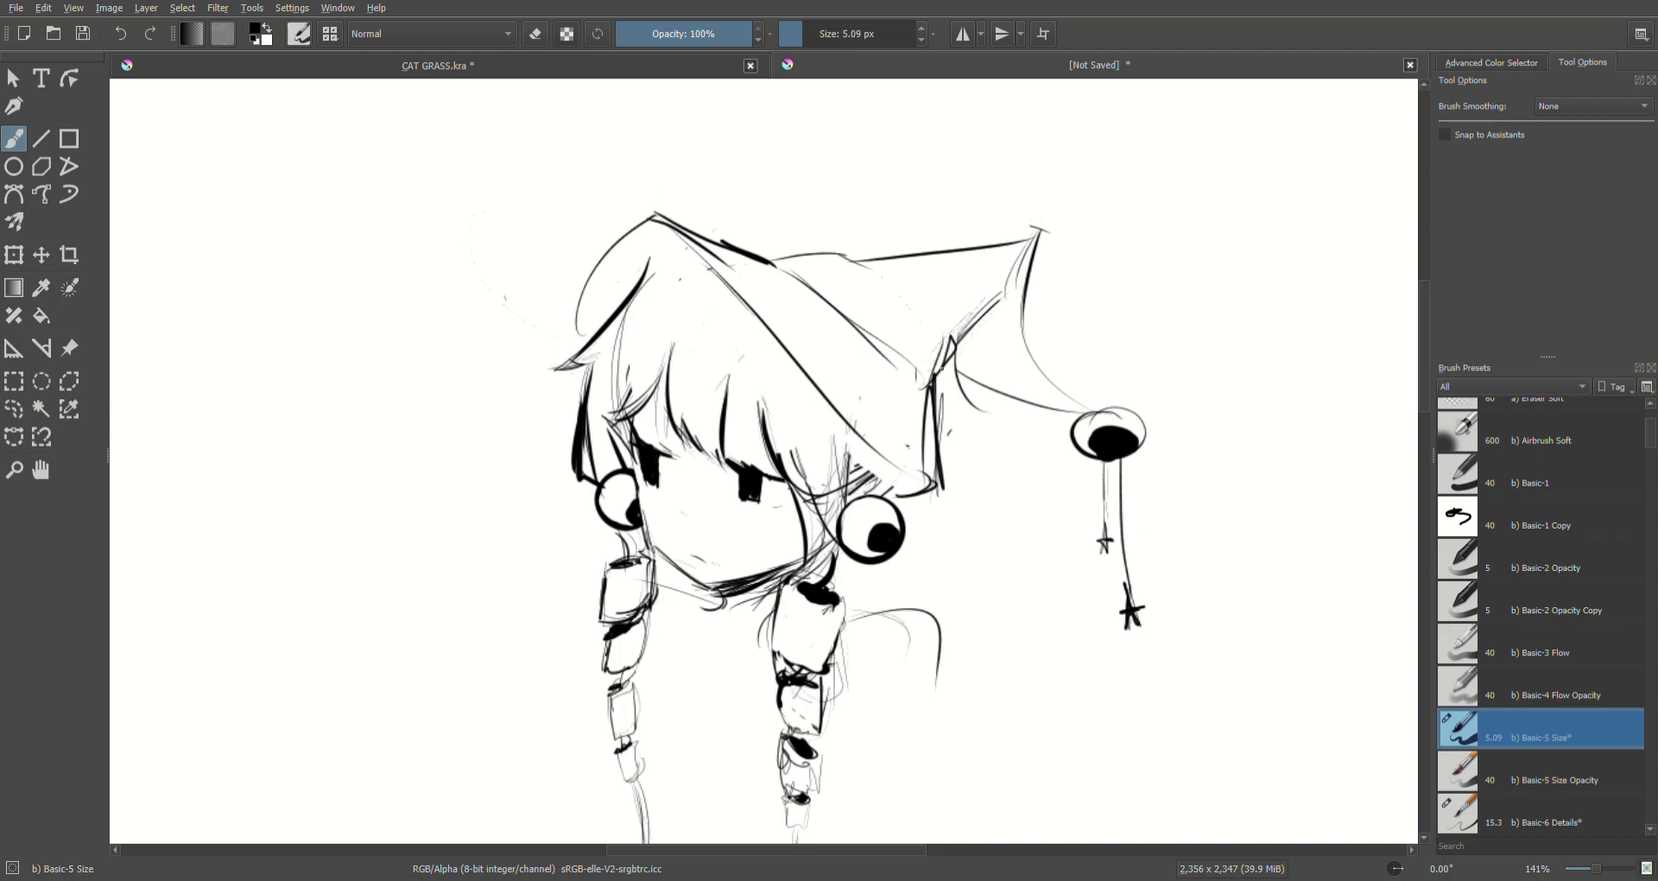
mouse_move(874, 266)
mouse_down()
mouse_move(968, 345)
mouse_move(951, 329)
mouse_move(995, 313)
mouse_move(968, 349)
mouse_up()
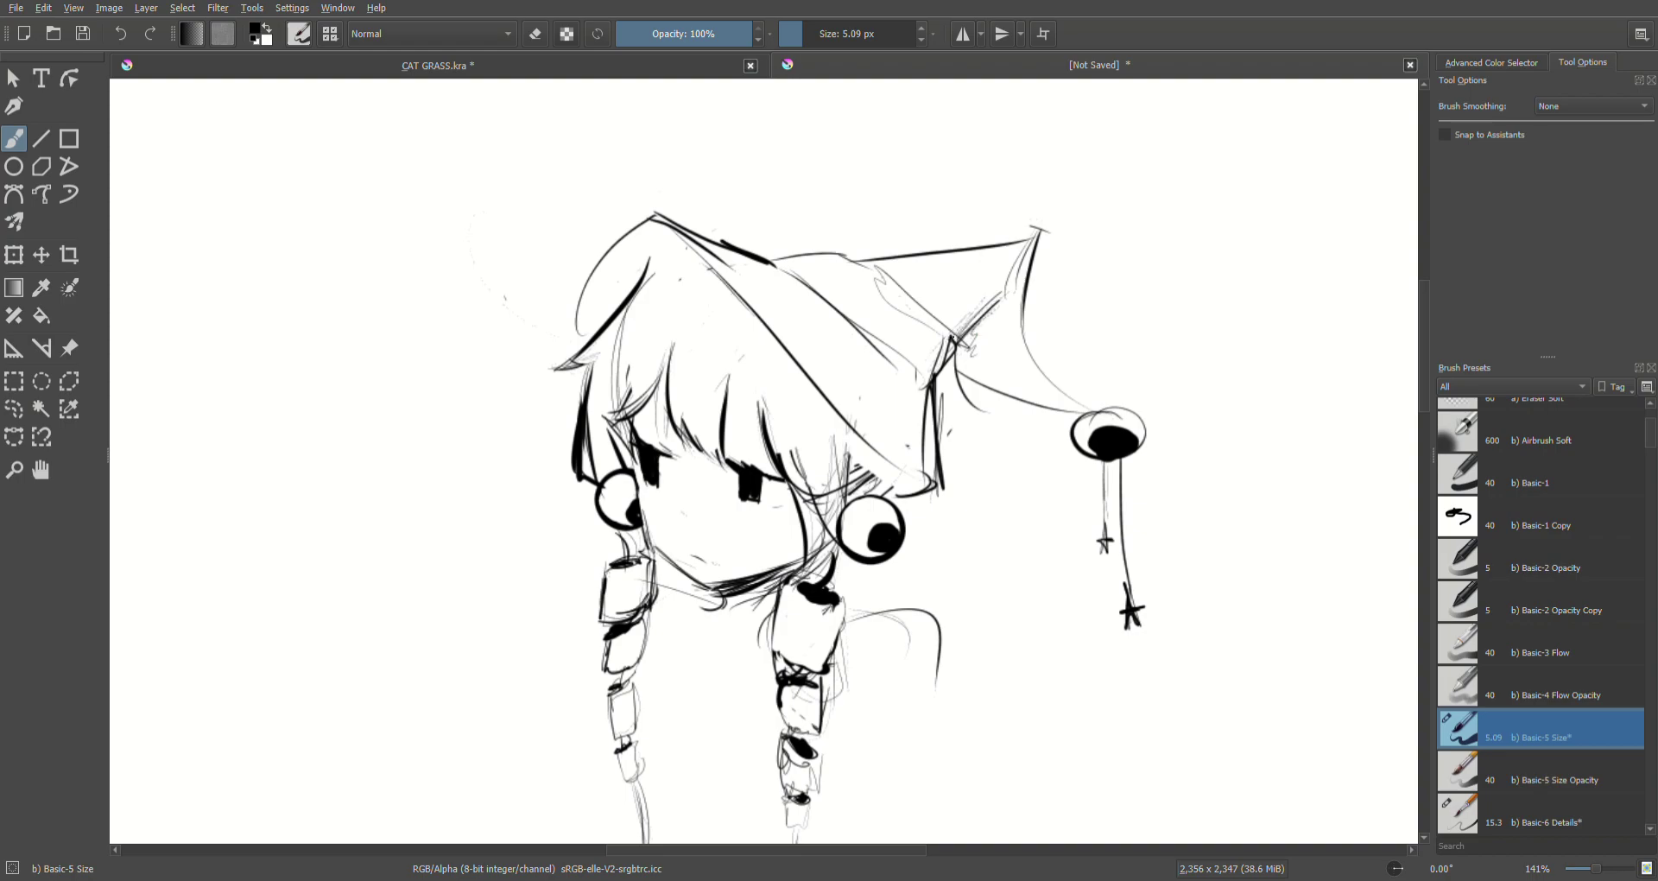
mouse_move(992, 311)
mouse_down()
mouse_move(956, 343)
mouse_move(951, 360)
mouse_move(972, 361)
mouse_up()
drag(811, 282, 902, 363)
mouse_move(801, 262)
mouse_down()
mouse_move(894, 355)
mouse_move(834, 300)
mouse_up()
drag(824, 290, 915, 372)
mouse_move(771, 282)
mouse_down()
mouse_move(805, 275)
mouse_move(950, 333)
mouse_up()
key(ctrl+z)
key(ctrl+z)
key(ctrl+z)
key(ctrl+z)
key(ctrl+z)
key(ctrl+z)
Step: Darken the folds between the crown, the drooping point and the right end of the brim
mouse_move(895, 284)
mouse_down()
mouse_move(947, 335)
mouse_move(971, 331)
mouse_move(931, 395)
mouse_up()
drag(892, 340, 918, 389)
mouse_move(857, 324)
mouse_down()
mouse_move(907, 374)
mouse_move(873, 332)
mouse_move(888, 350)
mouse_up()
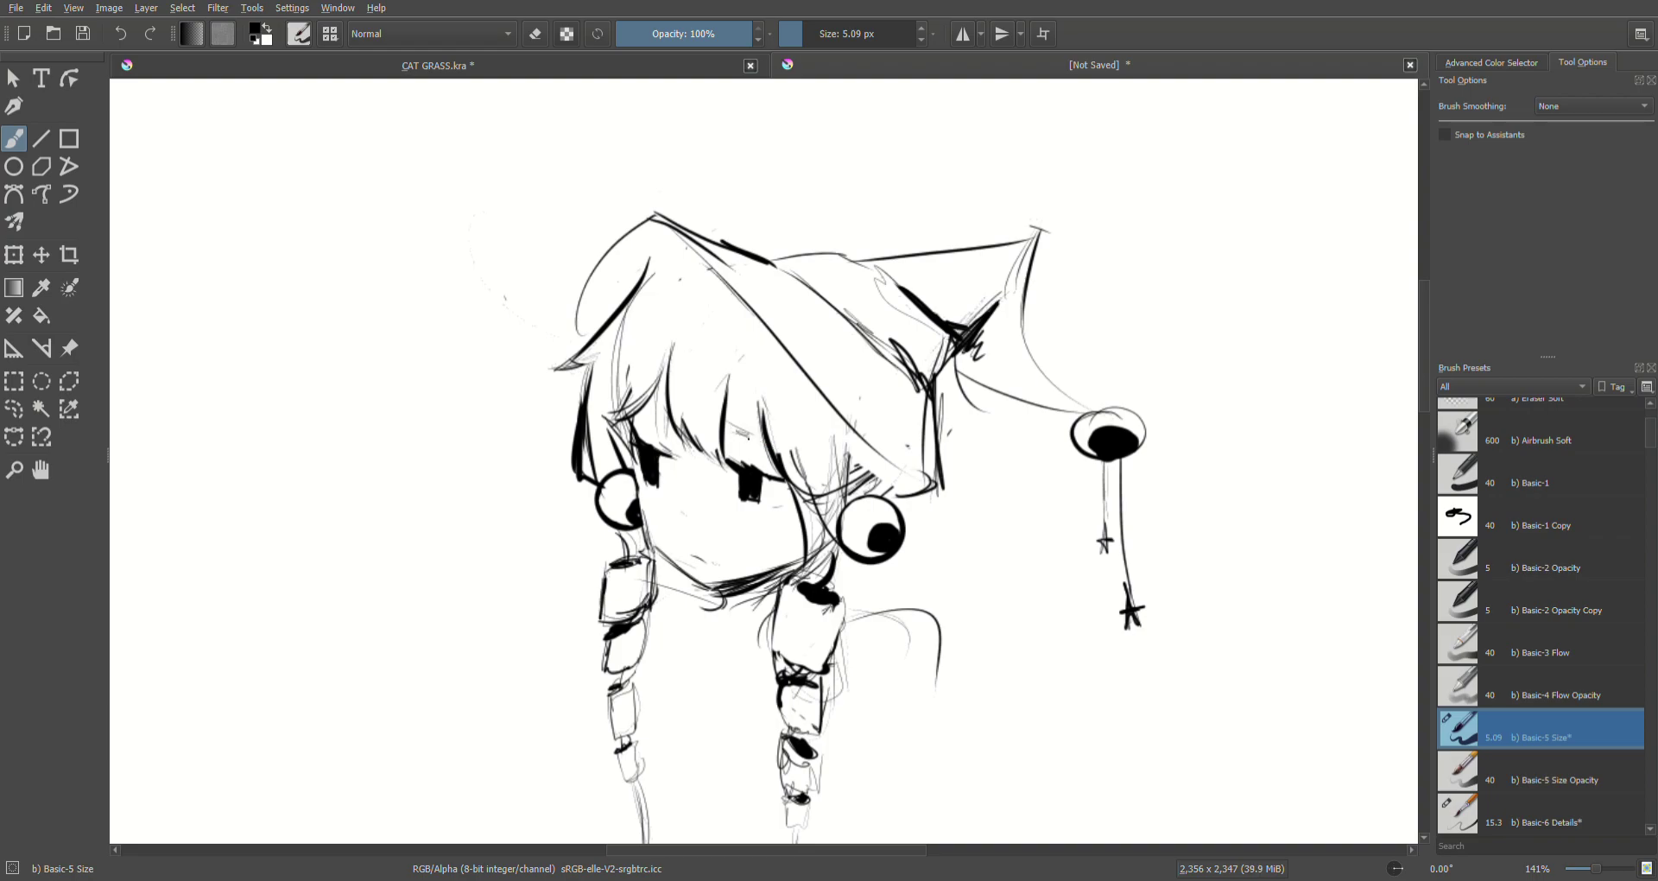
Step: Rework the lower edge of the fringe above both eyes, erasing stray strokes near the right eye
drag(646, 408, 663, 411)
key(ctrl+z)
drag(644, 403, 668, 416)
key(ctrl+z)
mouse_move(731, 465)
mouse_down()
mouse_move(722, 453)
mouse_move(760, 438)
mouse_up()
key(ctrl+z)
key(ctrl+z)
drag(716, 460, 726, 462)
key(ctrl+z)
key(e)
mouse_move(722, 452)
mouse_down()
mouse_move(696, 444)
mouse_move(744, 453)
mouse_up()
key(e)
Step: Shade the underside of the brim with hatching at its right end and beneath its peak
mouse_move(879, 480)
mouse_down()
mouse_move(898, 495)
mouse_move(902, 471)
mouse_move(850, 468)
mouse_move(872, 493)
mouse_move(909, 487)
mouse_up()
drag(930, 475, 914, 483)
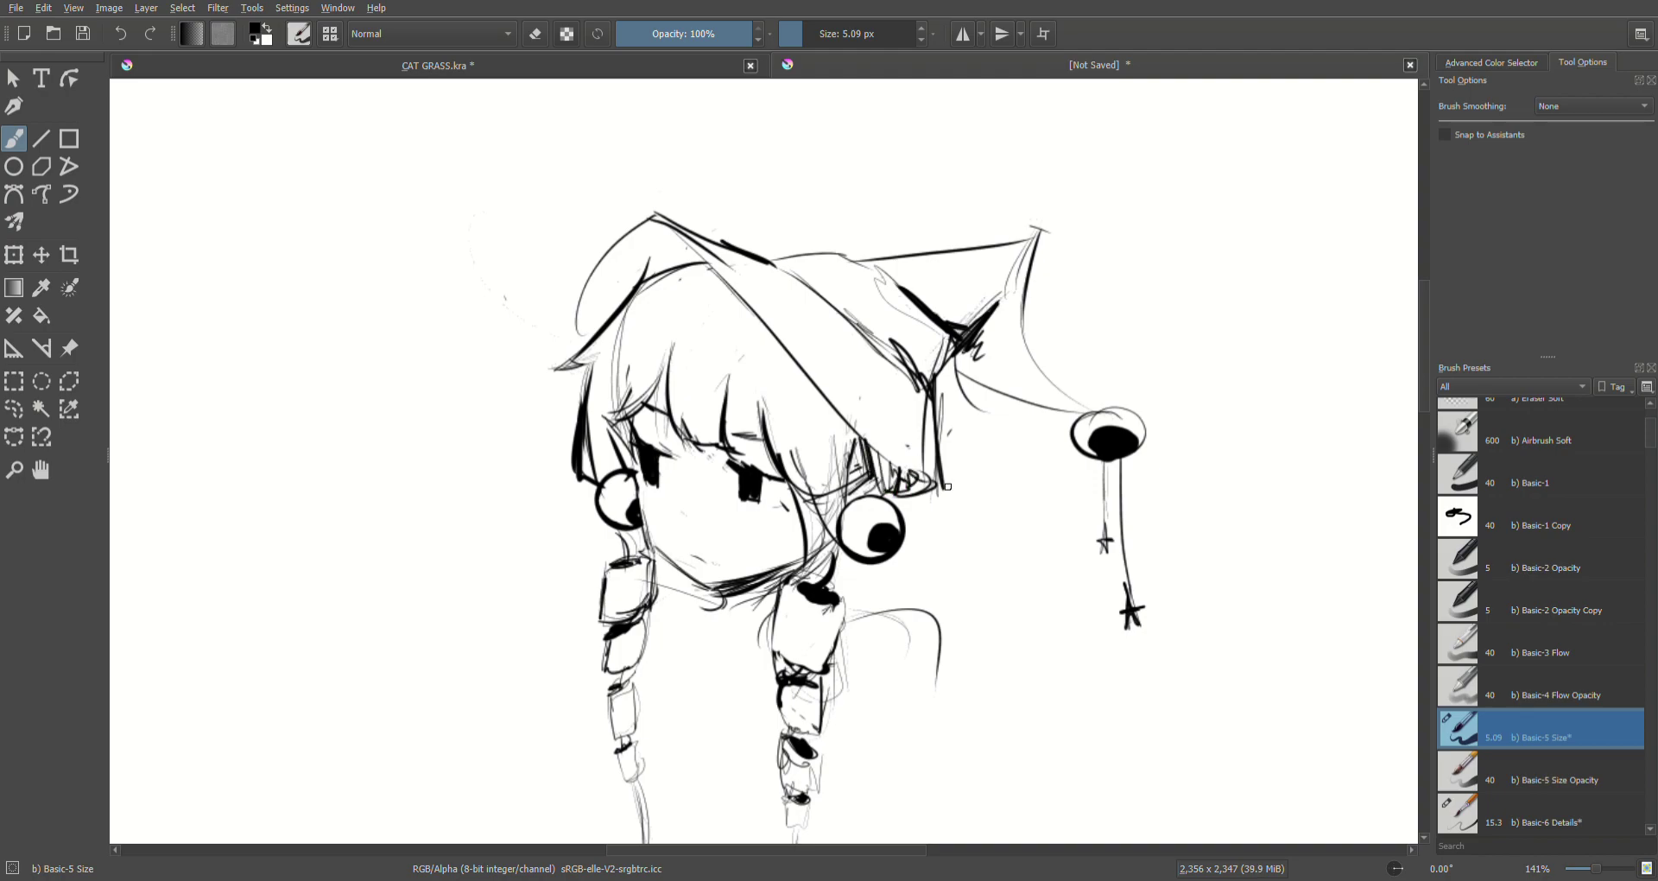
drag(656, 230, 658, 273)
drag(675, 257, 667, 275)
mouse_move(688, 253)
mouse_down()
mouse_move(683, 271)
mouse_move(616, 290)
mouse_up()
drag(629, 263, 603, 318)
drag(668, 228, 709, 266)
mouse_move(666, 236)
mouse_down()
mouse_move(693, 261)
mouse_move(659, 239)
mouse_up()
drag(667, 242, 596, 328)
mouse_move(643, 220)
mouse_down()
mouse_move(619, 278)
mouse_move(645, 271)
mouse_up()
drag(682, 258, 665, 265)
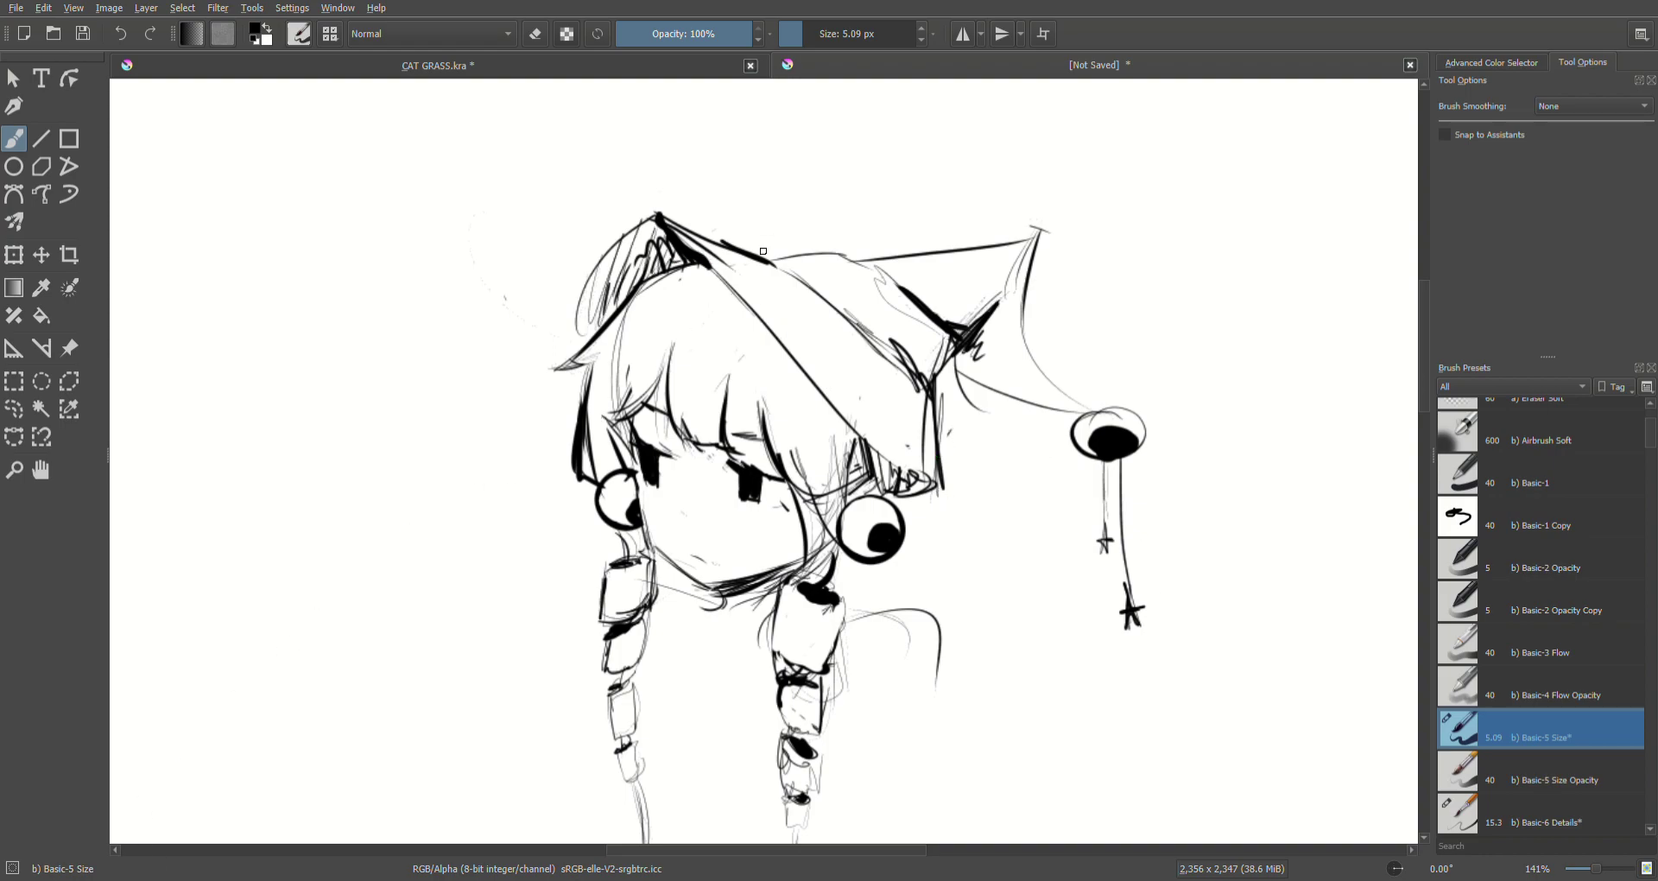
Step: Add long curved strands to the fringe, running from beneath the brim down toward the eyes
drag(706, 265, 765, 335)
key(ctrl+z)
drag(703, 258, 760, 327)
mouse_move(713, 315)
mouse_down()
mouse_move(687, 342)
mouse_move(661, 401)
mouse_up()
mouse_move(726, 310)
mouse_down()
mouse_move(669, 346)
mouse_move(673, 314)
mouse_move(656, 384)
mouse_up()
drag(689, 293, 676, 418)
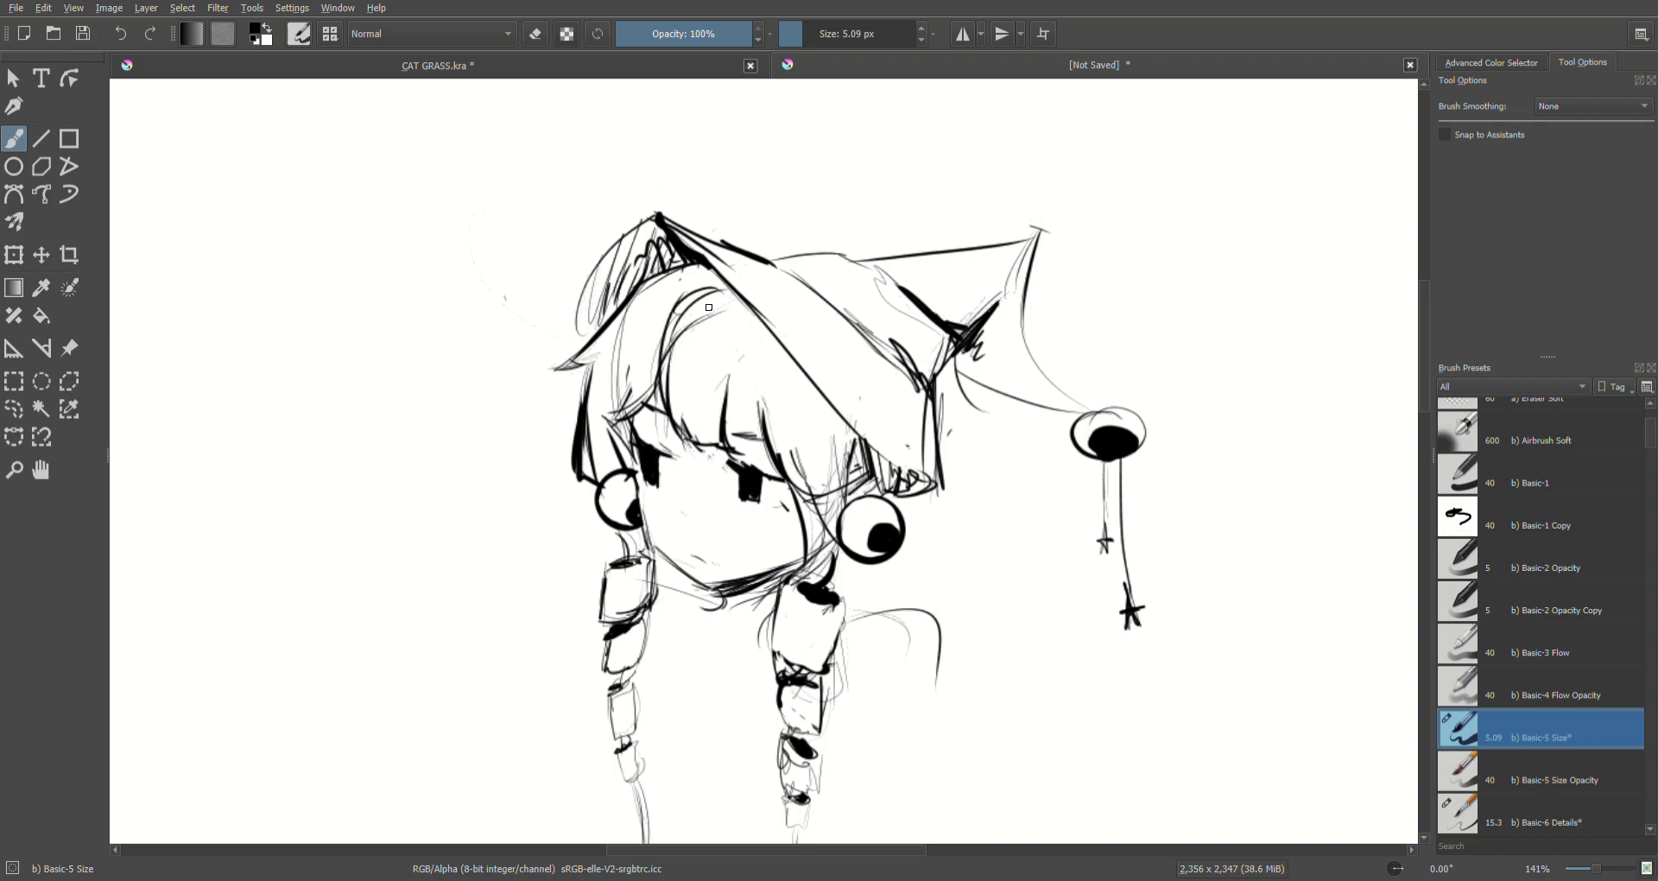
mouse_move(735, 371)
mouse_down()
mouse_move(725, 422)
mouse_move(761, 422)
mouse_move(774, 441)
mouse_move(763, 427)
mouse_up()
Step: Draw a slanted crease down the crown from its top edge to the brim and erase the stray strokes around it
drag(780, 262, 840, 369)
mouse_move(838, 257)
mouse_down()
mouse_move(867, 333)
mouse_move(867, 316)
mouse_up()
mouse_move(867, 314)
mouse_down()
mouse_move(911, 377)
mouse_move(860, 246)
mouse_up()
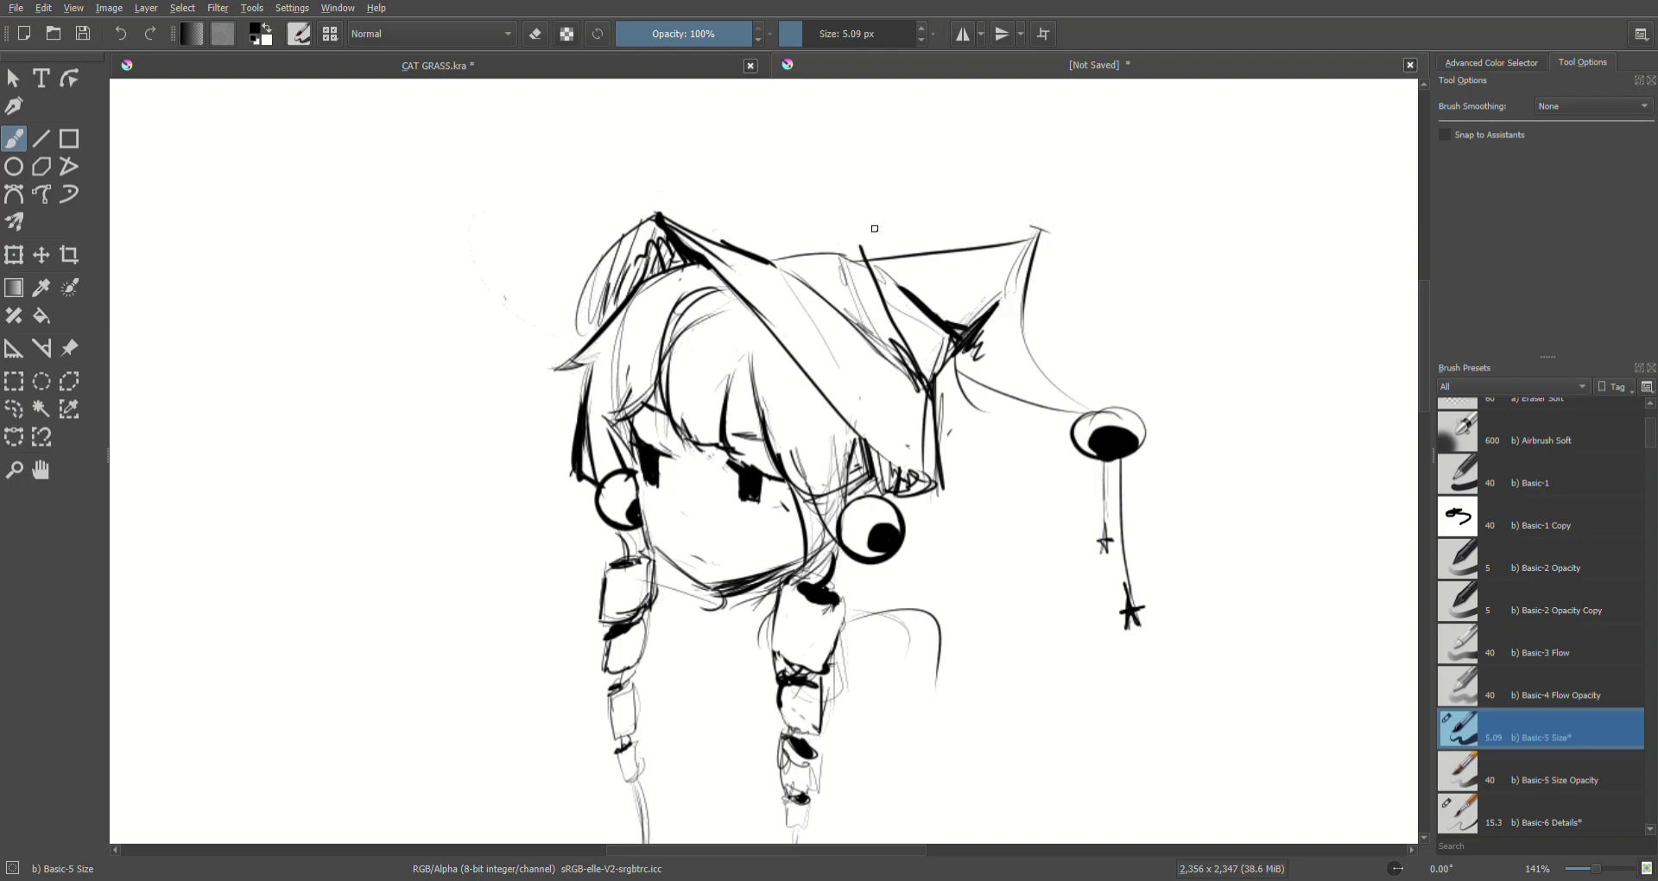
key(ctrl+z)
drag(844, 254, 944, 343)
key(ctrl+z)
drag(840, 259, 830, 267)
key(ctrl+z)
mouse_move(927, 386)
mouse_down()
mouse_move(844, 255)
mouse_move(892, 335)
mouse_up()
mouse_move(845, 259)
mouse_down()
mouse_move(881, 304)
mouse_move(840, 254)
mouse_up()
key(ctrl+z)
key(e)
mouse_move(854, 261)
mouse_down()
mouse_move(845, 298)
mouse_move(918, 376)
mouse_move(876, 282)
mouse_move(859, 307)
mouse_move(857, 274)
mouse_move(917, 390)
mouse_up()
key(e)
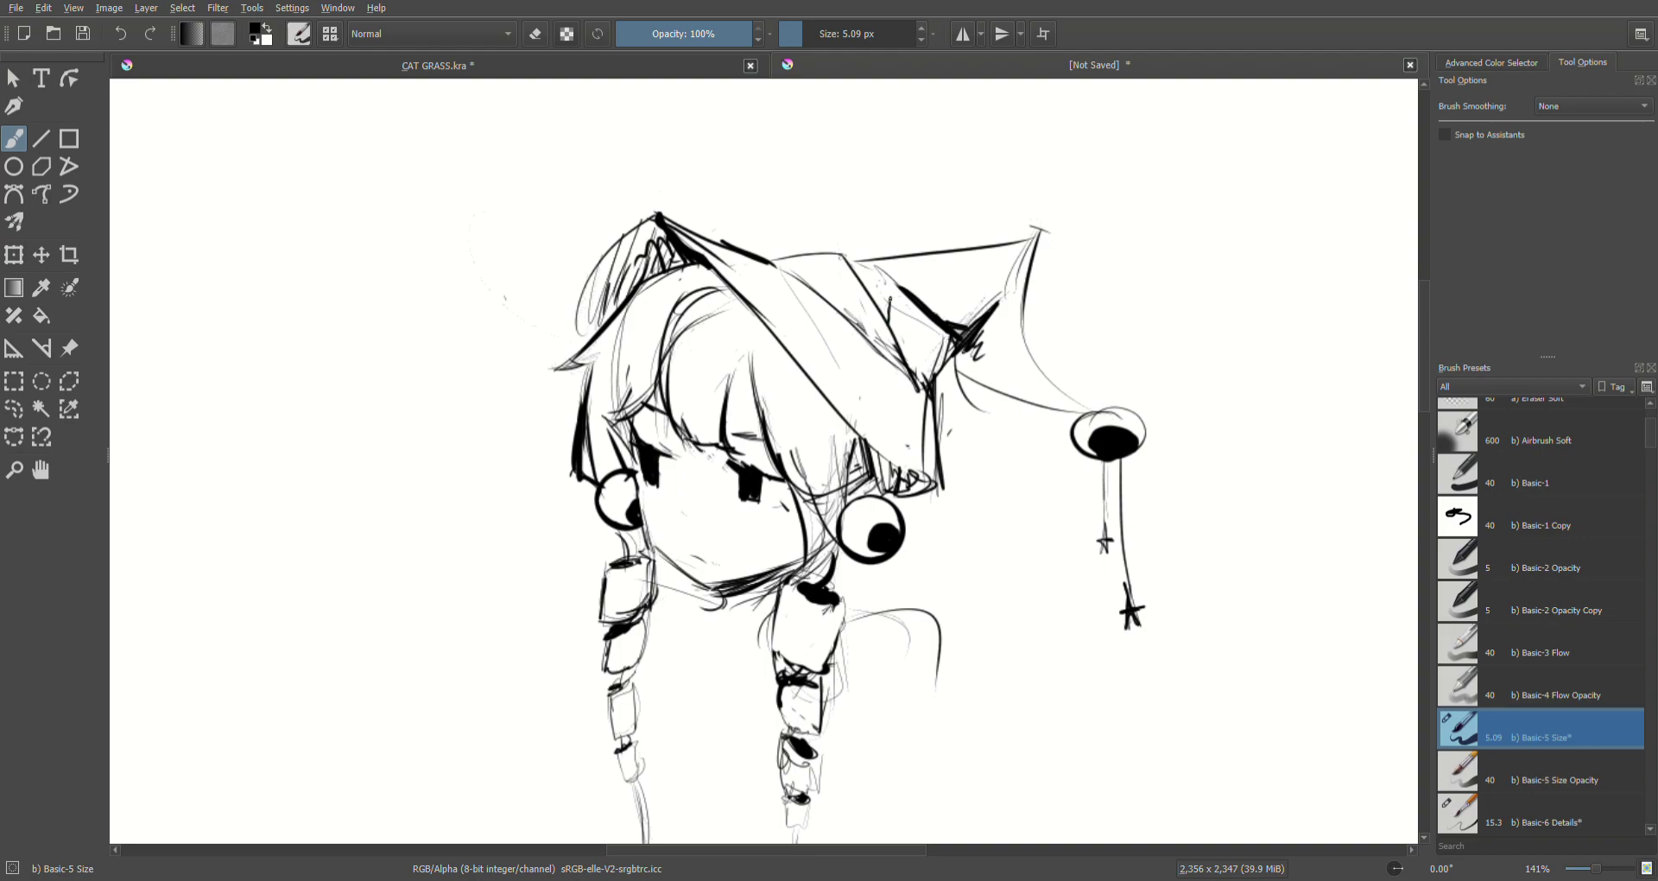
Step: Outline a star and a smaller partial star on the crown and darken the crown's upper edge
drag(867, 304, 871, 325)
drag(873, 329, 887, 321)
mouse_move(838, 265)
mouse_down()
mouse_move(852, 274)
mouse_move(836, 293)
mouse_move(854, 269)
mouse_up()
key(ctrl+z)
key(ctrl+z)
drag(809, 276, 826, 290)
drag(830, 266, 831, 299)
mouse_move(782, 260)
mouse_down()
mouse_move(853, 263)
mouse_move(895, 290)
mouse_up()
mouse_move(842, 260)
mouse_down()
mouse_move(891, 284)
mouse_move(813, 268)
mouse_move(896, 286)
mouse_up()
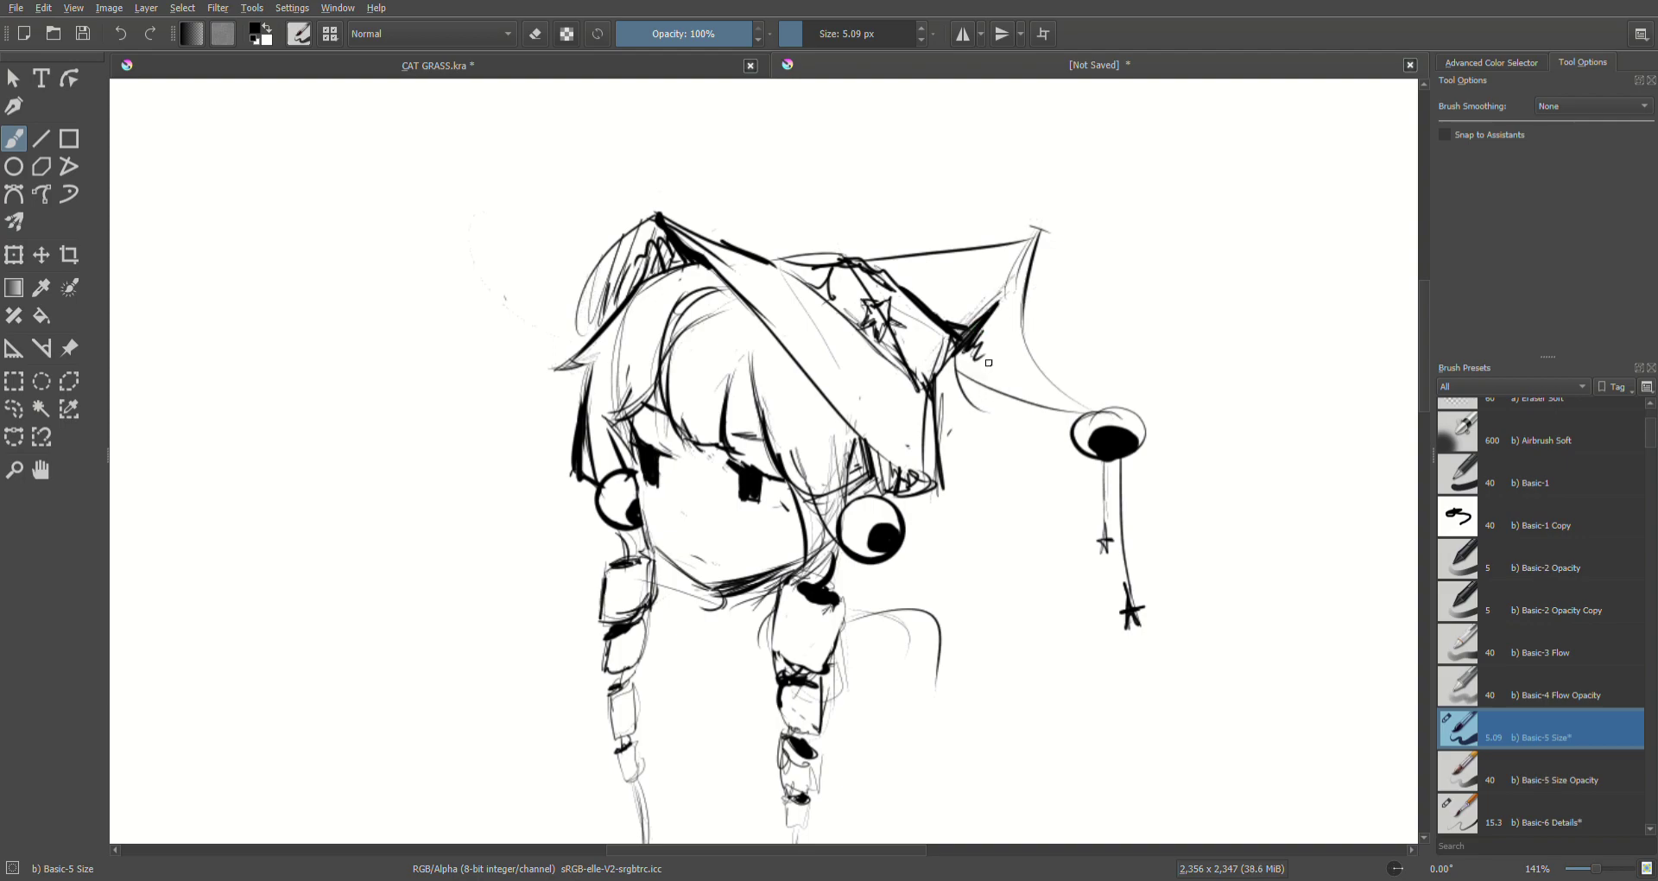
Step: Correct the larger star's outline and fill both crown stars with solid black
key(e)
mouse_move(868, 322)
mouse_down()
mouse_move(871, 298)
mouse_move(873, 335)
mouse_move(875, 290)
mouse_move(896, 337)
mouse_move(882, 325)
mouse_up()
key(e)
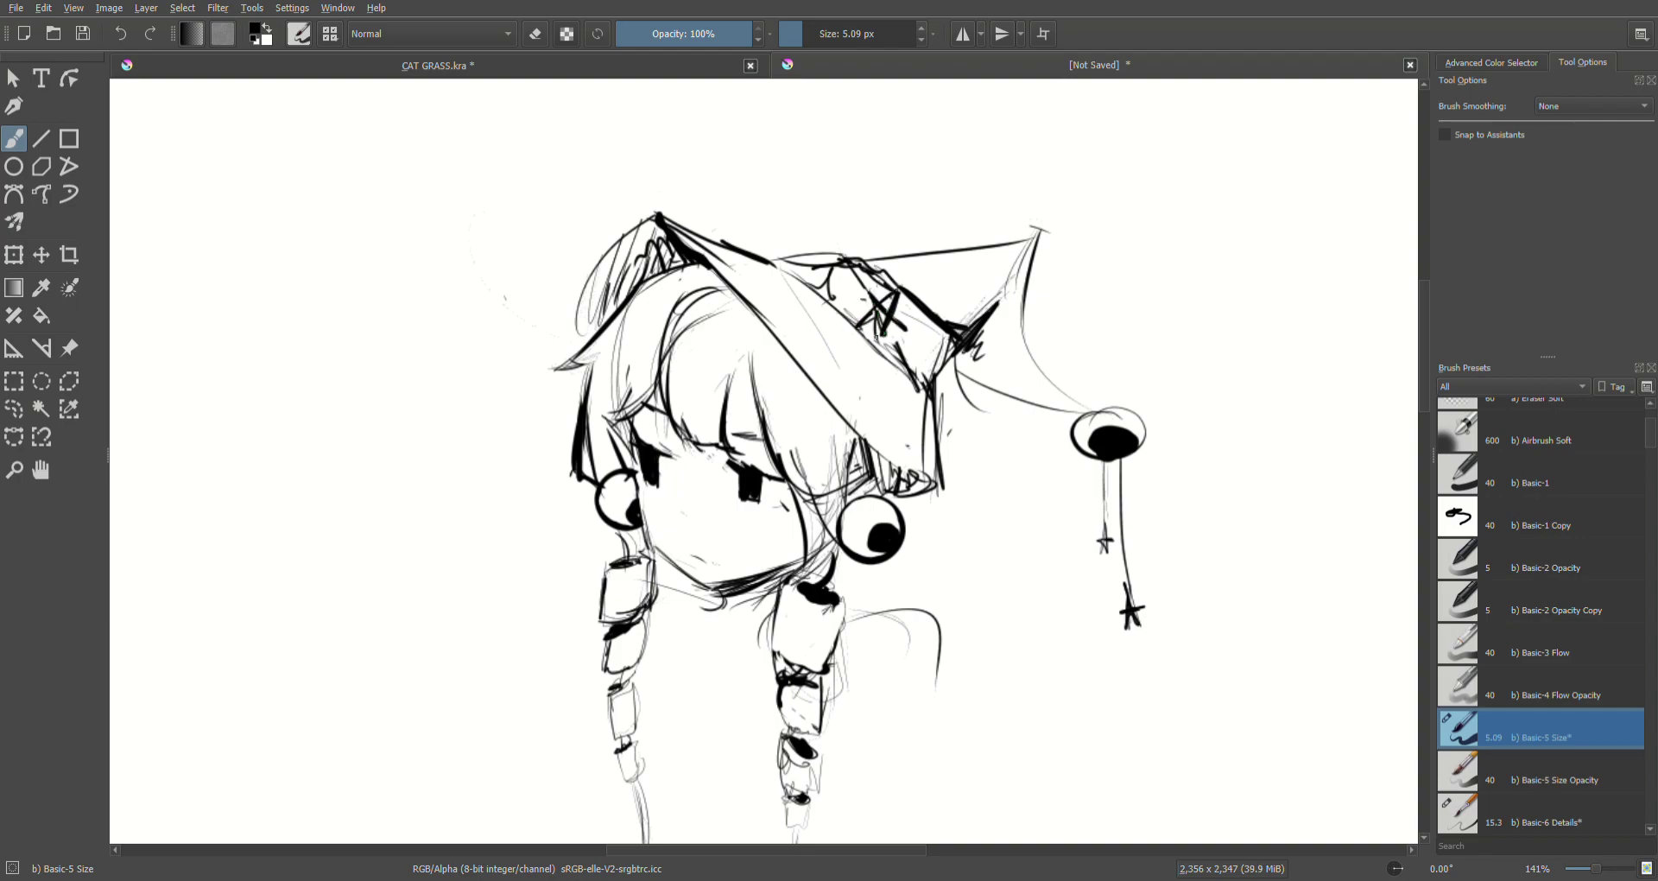
mouse_move(878, 325)
mouse_down()
mouse_move(879, 343)
mouse_move(894, 318)
mouse_move(908, 377)
mouse_move(907, 361)
mouse_up()
drag(816, 281, 828, 294)
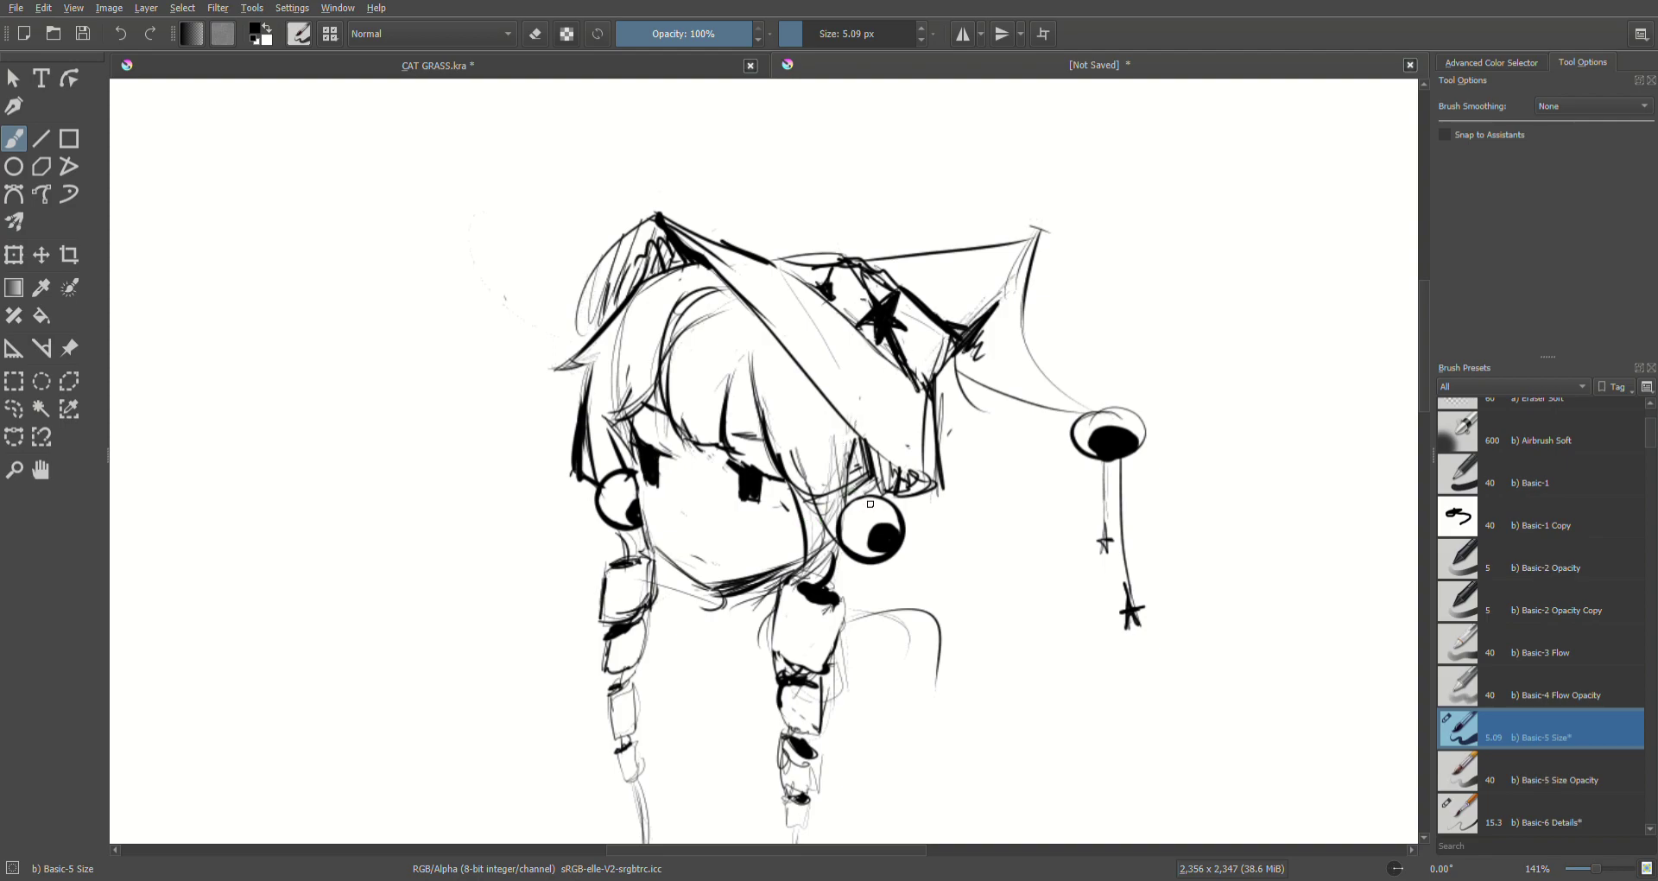
Step: Draw a crossed hairpin on the fringe above the left eye
drag(629, 380, 641, 433)
mouse_move(650, 361)
mouse_down()
mouse_move(648, 410)
mouse_move(662, 412)
mouse_up()
Step: Draw a dark choker band under the chin with a long ribbon loop hanging from it between the braids
mouse_move(721, 602)
mouse_down()
mouse_move(751, 627)
mouse_move(769, 617)
mouse_move(721, 601)
mouse_move(728, 619)
mouse_move(775, 614)
mouse_move(760, 626)
mouse_move(719, 605)
mouse_move(736, 633)
mouse_move(702, 606)
mouse_move(693, 687)
mouse_move(764, 637)
mouse_up()
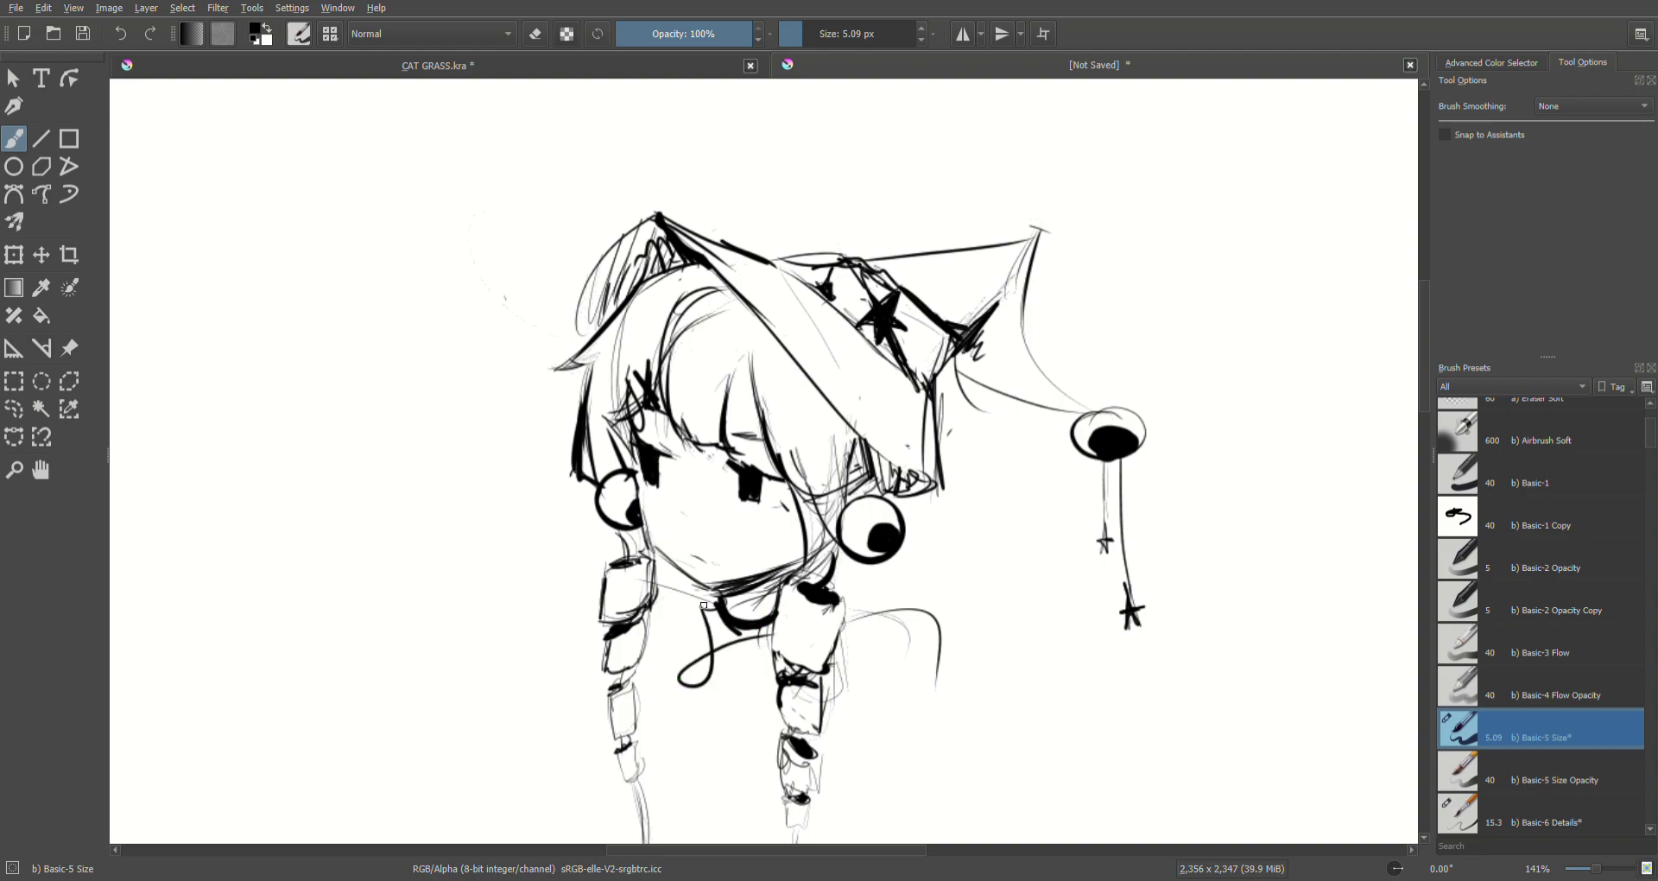
key(ctrl+z)
mouse_move(722, 689)
mouse_down()
mouse_move(710, 610)
mouse_move(721, 714)
mouse_move(689, 739)
mouse_up()
mouse_move(763, 637)
mouse_down()
mouse_move(689, 716)
mouse_move(716, 688)
mouse_move(689, 735)
mouse_move(700, 758)
mouse_move(727, 689)
mouse_move(701, 753)
mouse_up()
key(ctrl+z)
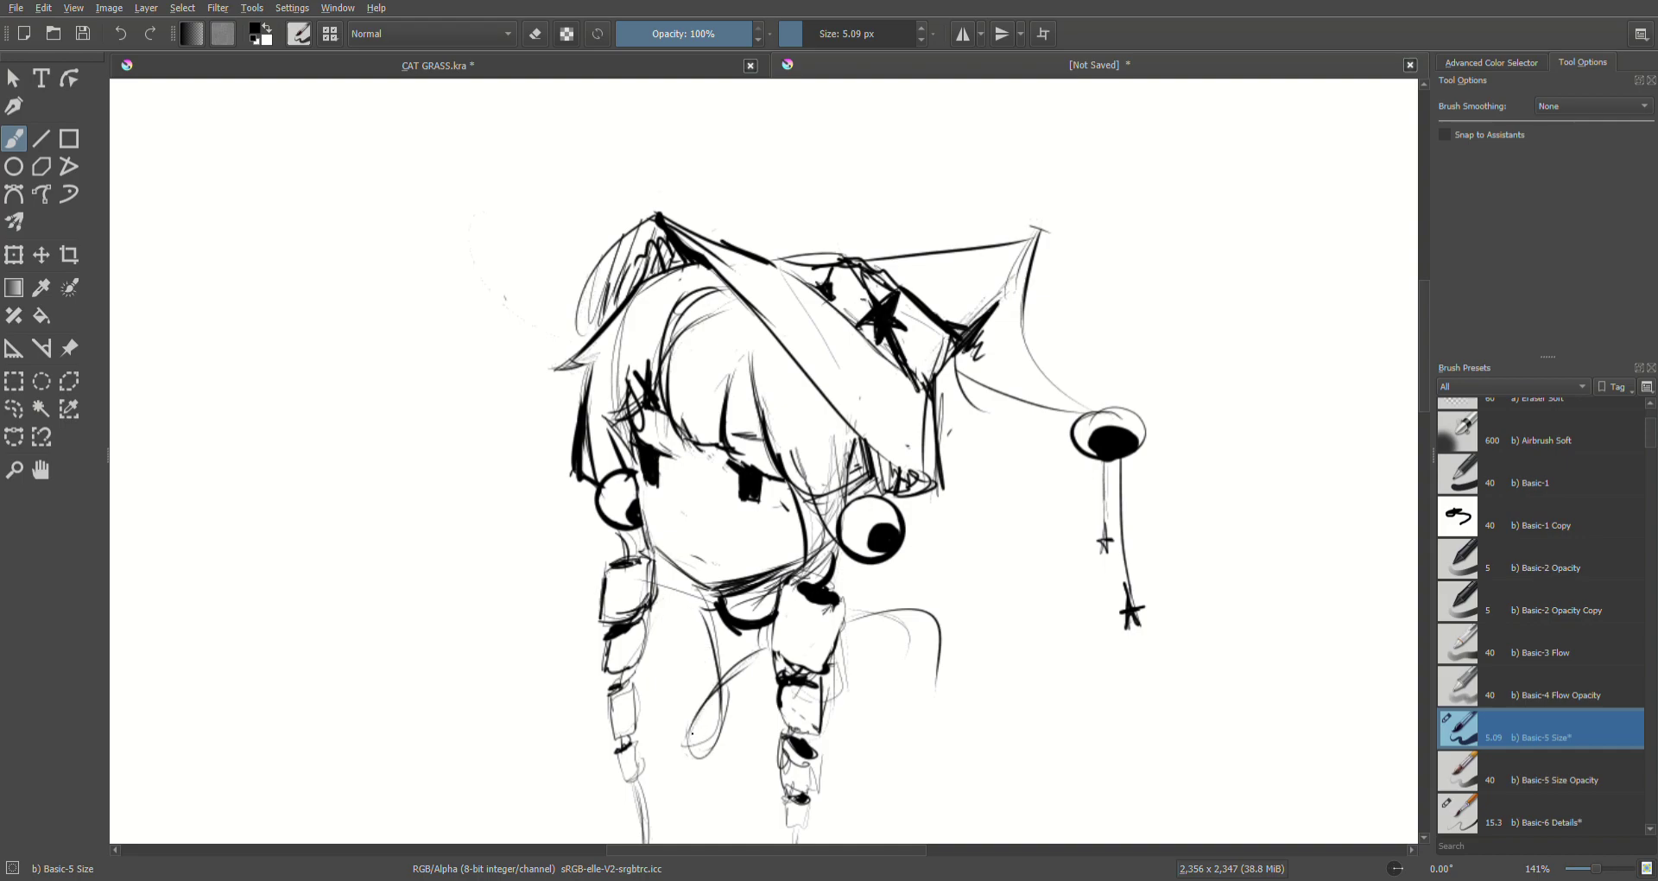
Step: Shade the lower end of the ribbon loop, tidy it with the eraser and darken the ribbon's upper edges
mouse_move(710, 706)
mouse_down()
mouse_move(692, 734)
mouse_move(699, 717)
mouse_up()
drag(719, 722, 691, 758)
mouse_move(720, 716)
mouse_down()
mouse_move(700, 751)
mouse_move(708, 728)
mouse_up()
drag(716, 713, 701, 748)
drag(710, 741, 691, 753)
key(e)
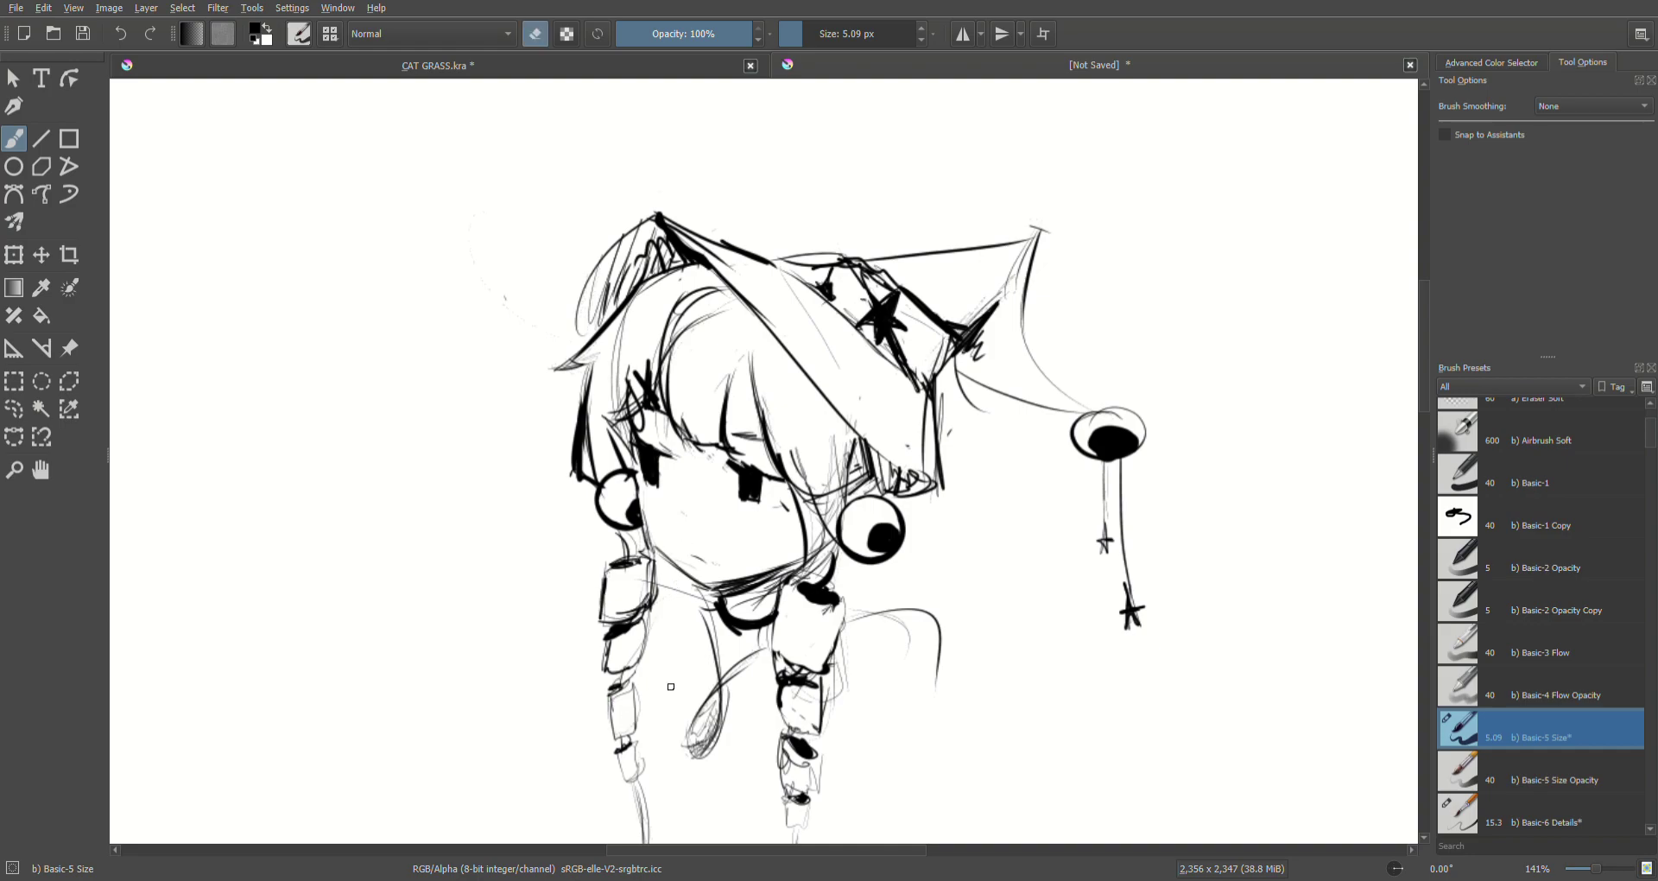
drag(707, 715, 697, 730)
key(e)
drag(771, 646, 731, 661)
drag(701, 610, 719, 667)
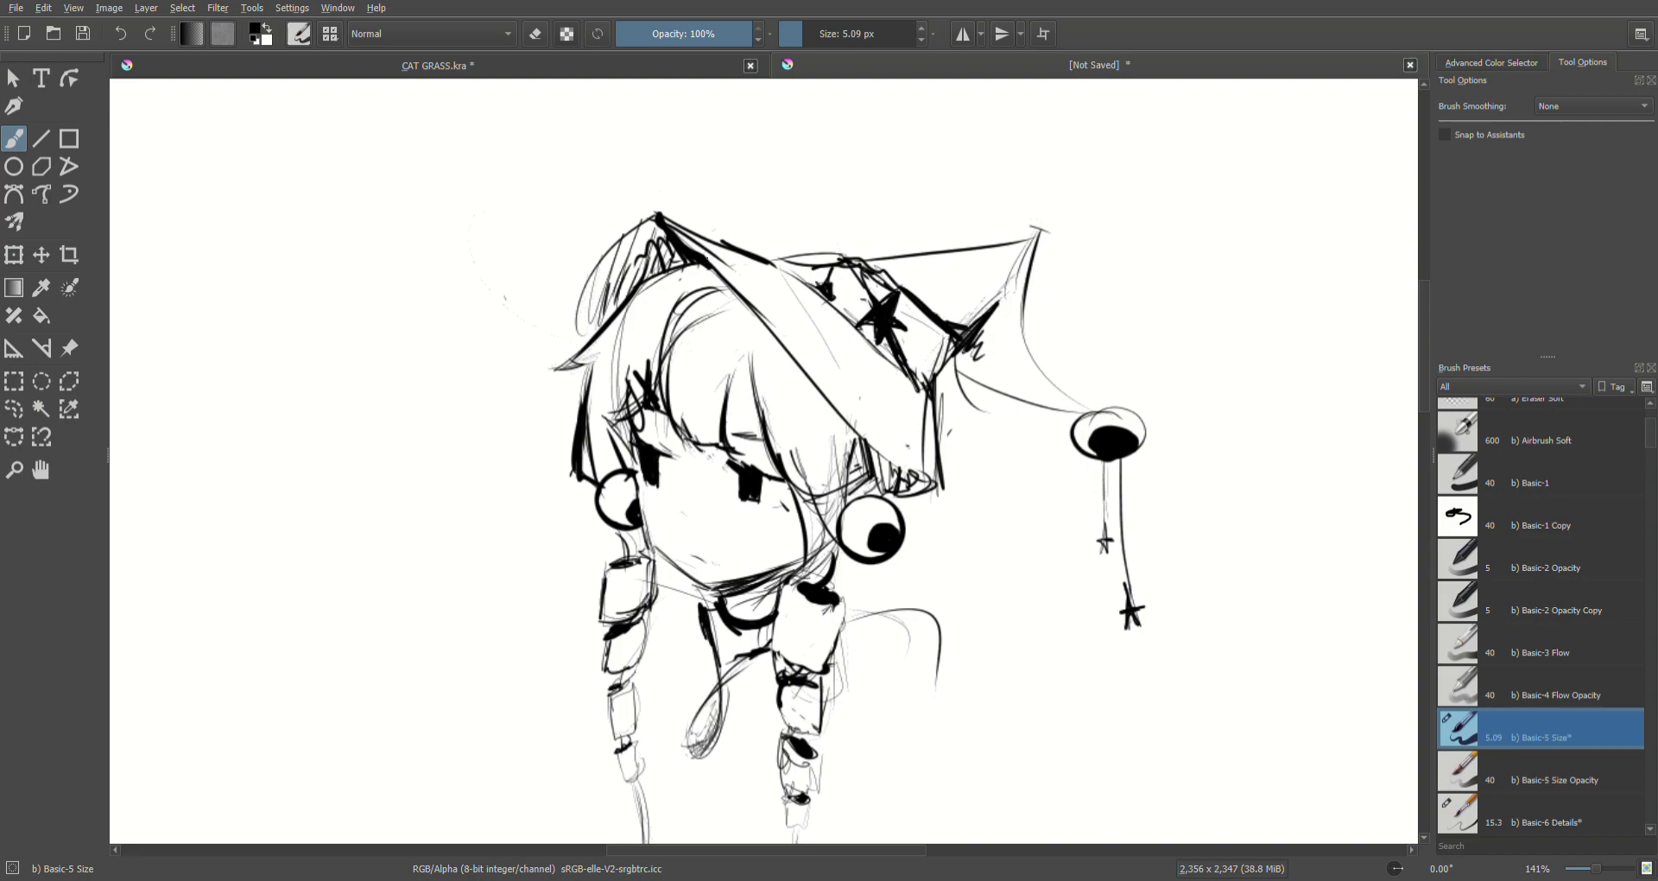
Step: Darken the underside of the hat brim's front peak with dense black strokes
drag(709, 257, 669, 215)
key(ctrl+z)
mouse_move(680, 226)
mouse_down()
mouse_move(665, 270)
mouse_move(680, 253)
mouse_move(668, 238)
mouse_move(660, 257)
mouse_move(690, 231)
mouse_move(676, 256)
mouse_move(652, 253)
mouse_move(659, 278)
mouse_move(661, 224)
mouse_move(618, 251)
mouse_up()
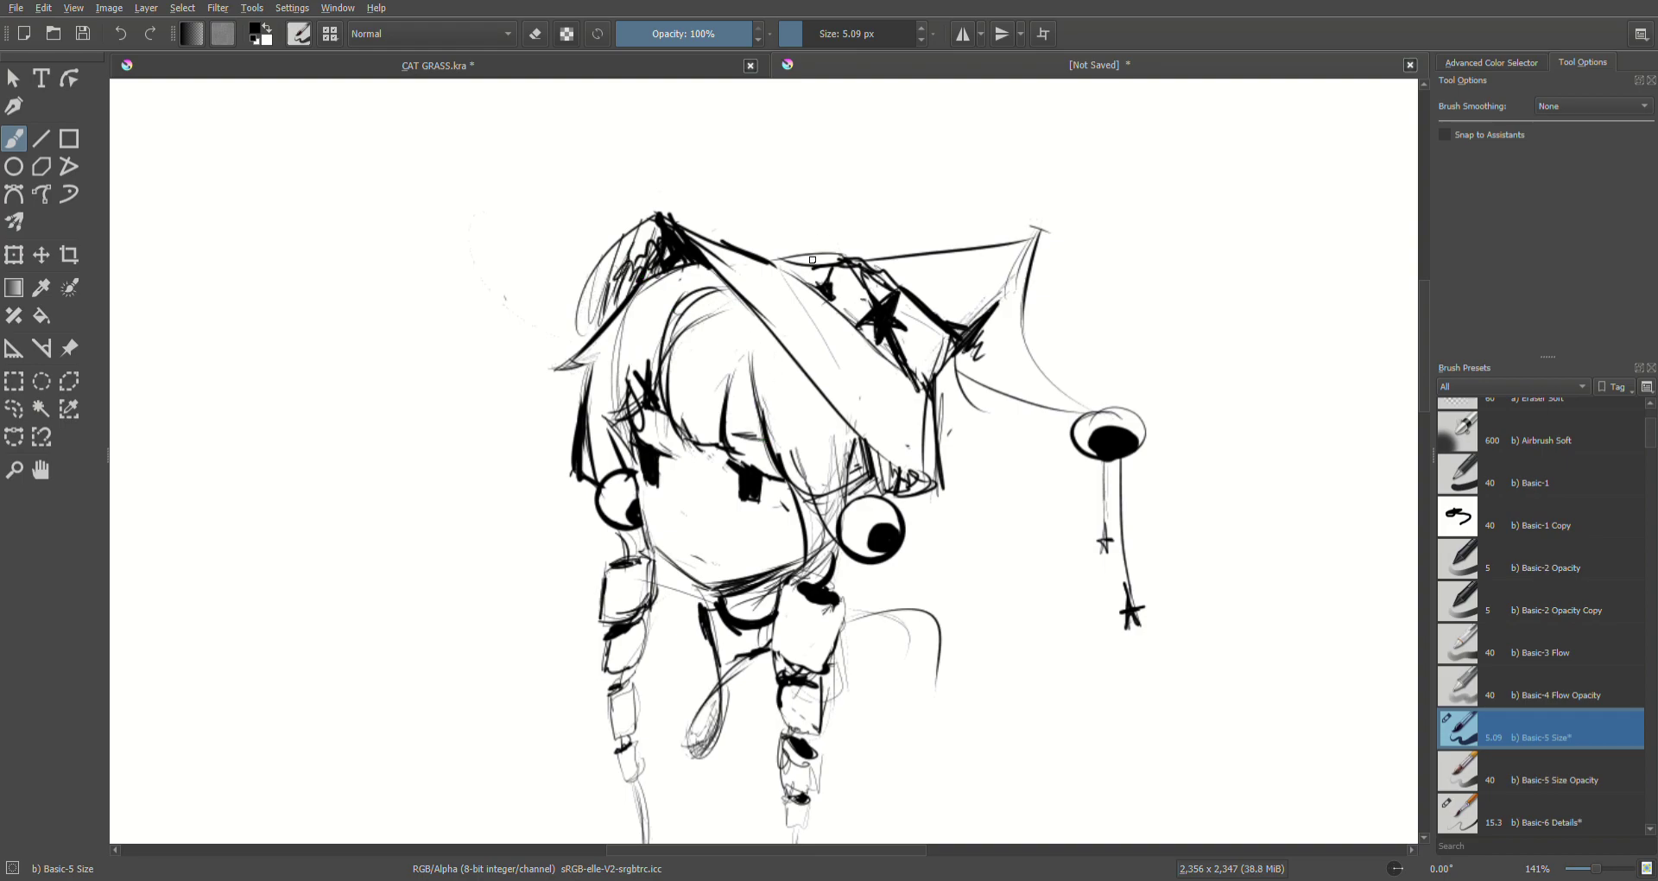
mouse_move(902, 668)
mouse_down()
mouse_move(1188, 661)
mouse_move(1279, 618)
mouse_move(1043, 236)
mouse_move(483, 527)
mouse_move(842, 626)
mouse_move(1194, 156)
mouse_move(152, 631)
mouse_up()
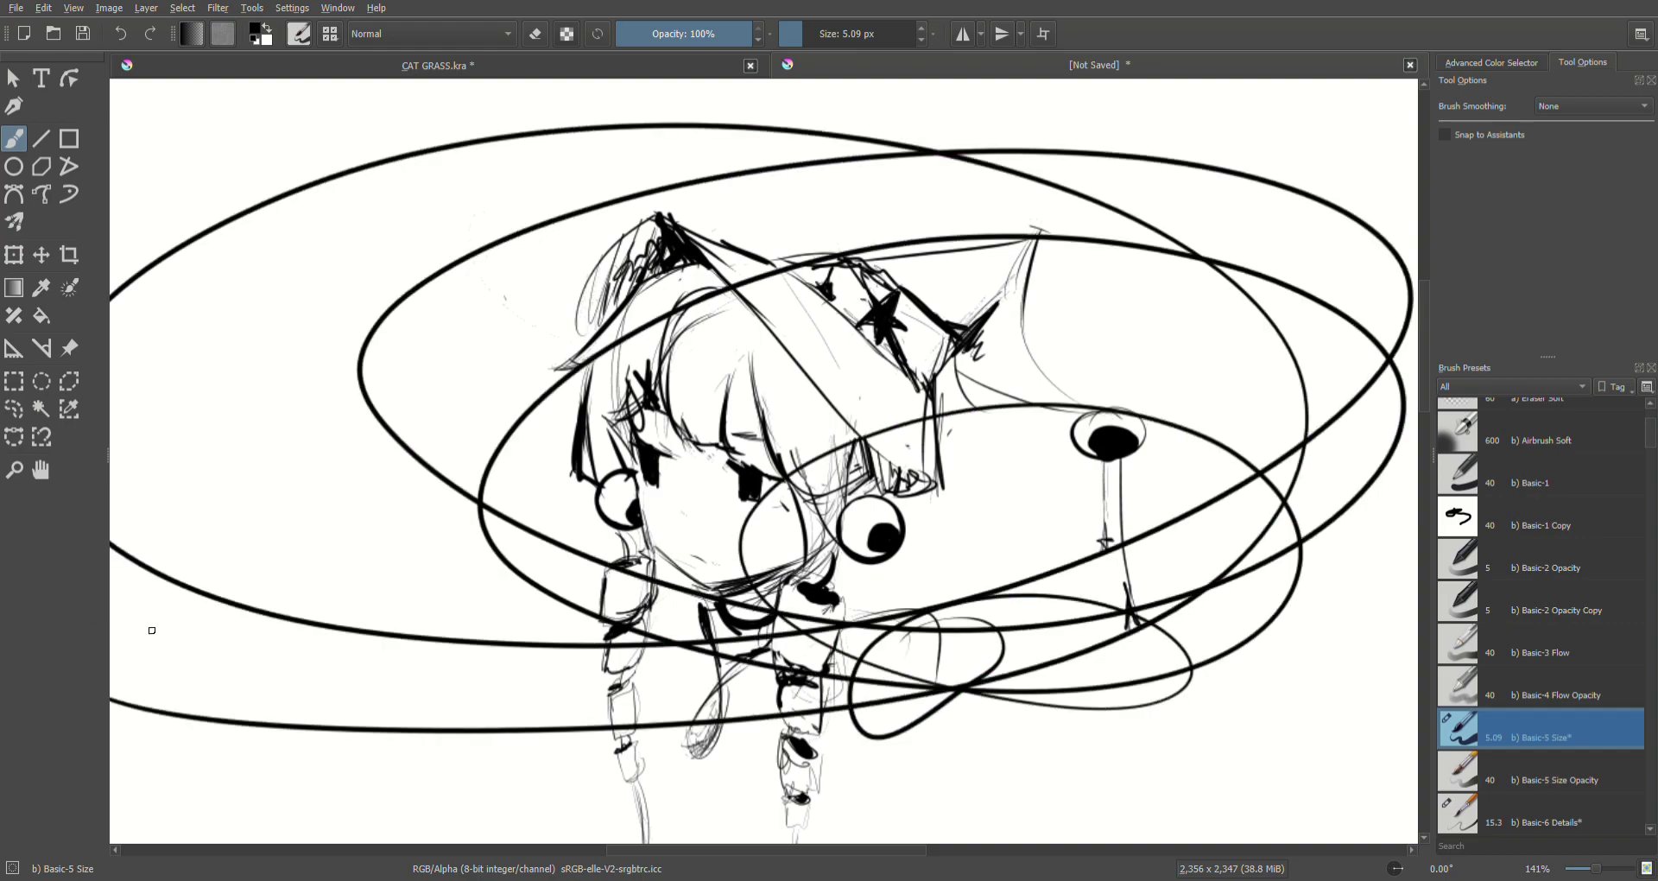
key(ctrl+z)
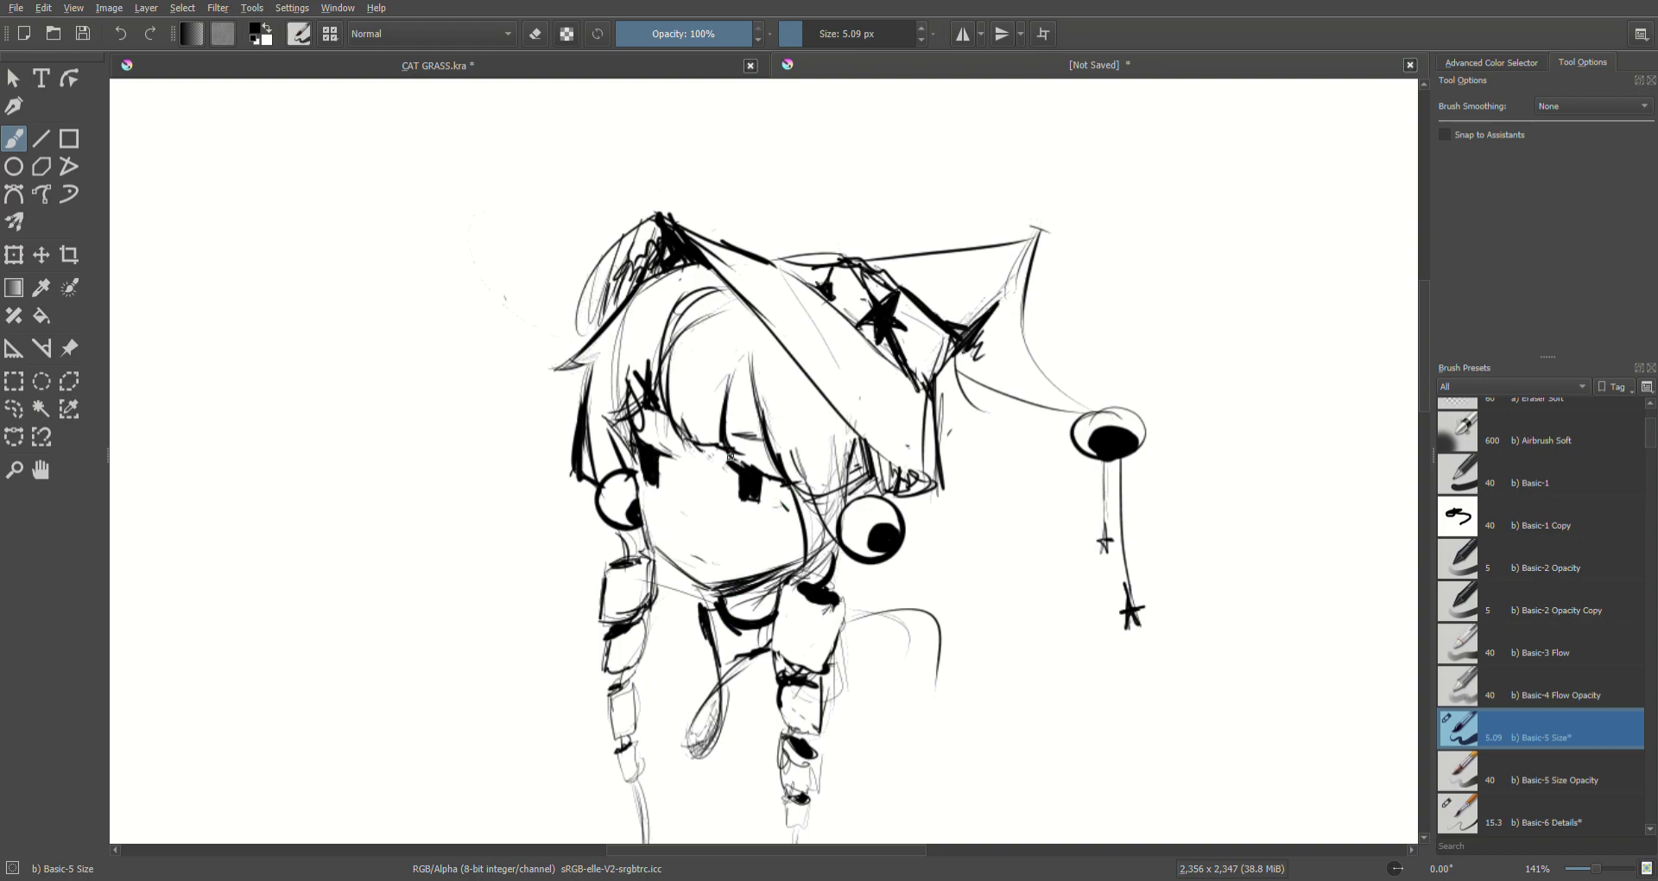
drag(733, 390, 748, 362)
Step: Sketch the curved inner line of the right shoulder, sweeping up from beside the braid
mouse_move(849, 717)
mouse_down()
mouse_move(864, 669)
mouse_move(903, 666)
mouse_up()
mouse_move(853, 722)
mouse_down()
mouse_move(875, 636)
mouse_move(950, 563)
mouse_up()
key(ctrl+z)
drag(823, 736, 933, 626)
key(ctrl+z)
mouse_move(827, 754)
mouse_down()
mouse_move(856, 685)
mouse_move(904, 635)
mouse_up()
key(ctrl+z)
mouse_move(829, 753)
mouse_down()
mouse_move(895, 643)
mouse_move(962, 597)
mouse_move(947, 634)
mouse_move(971, 582)
mouse_move(933, 645)
mouse_move(953, 615)
mouse_move(860, 622)
mouse_move(970, 607)
mouse_move(958, 595)
mouse_move(937, 760)
mouse_up()
Step: Draw the outer contour of the right arm from the shoulder down to an angular fold at the elbow
drag(938, 631, 972, 822)
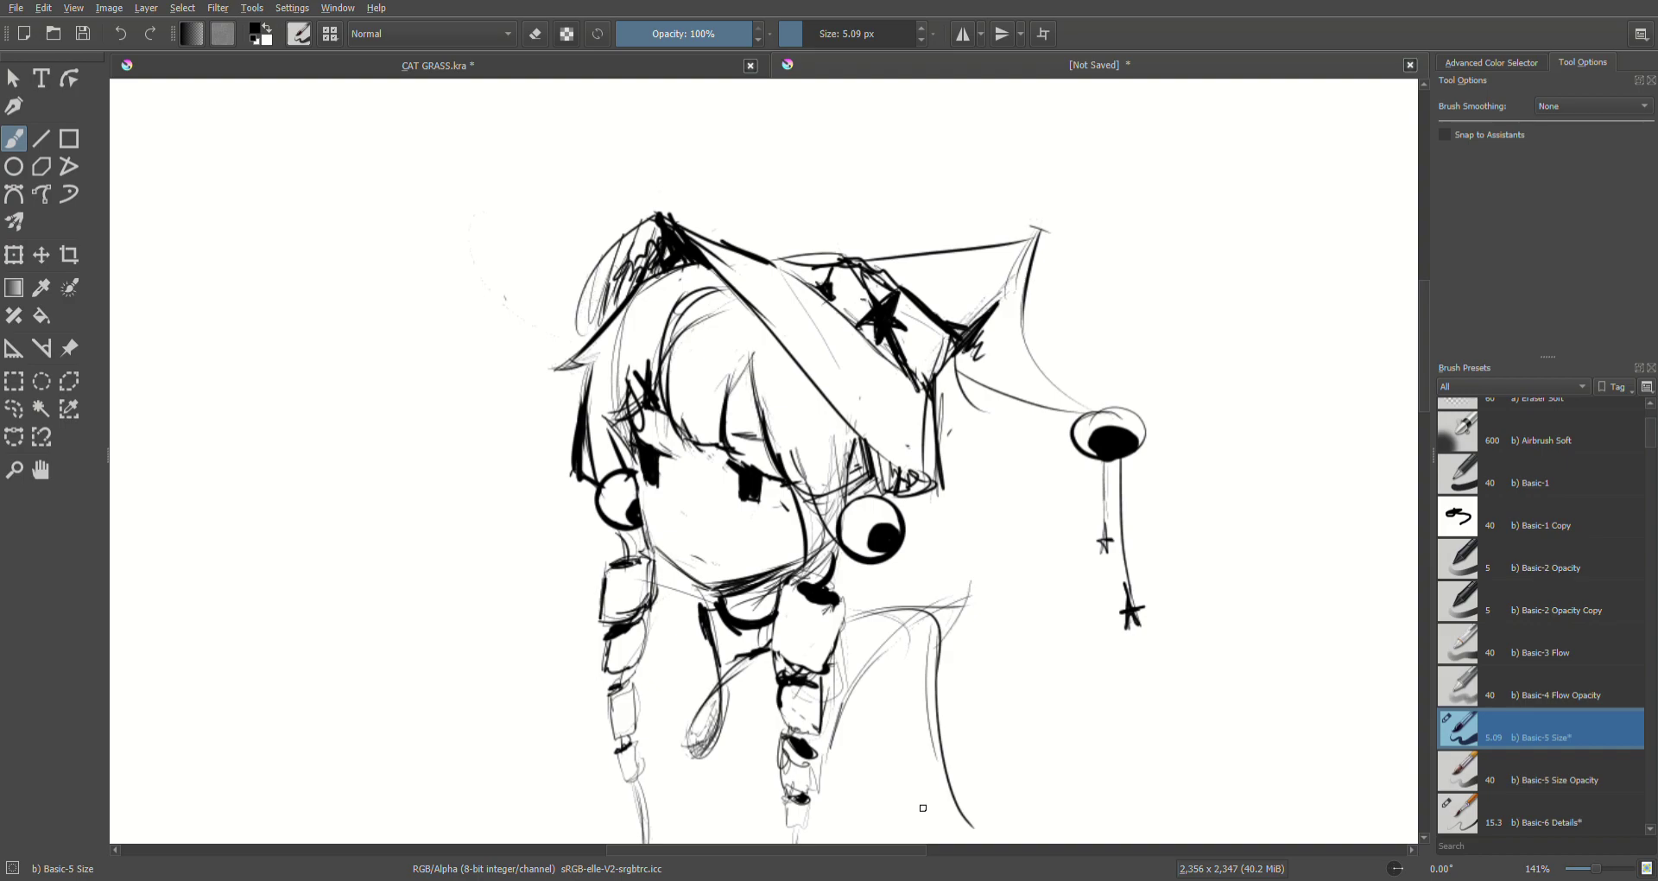
key(ctrl+z)
mouse_move(942, 640)
mouse_down()
mouse_move(949, 727)
mouse_move(905, 783)
mouse_up()
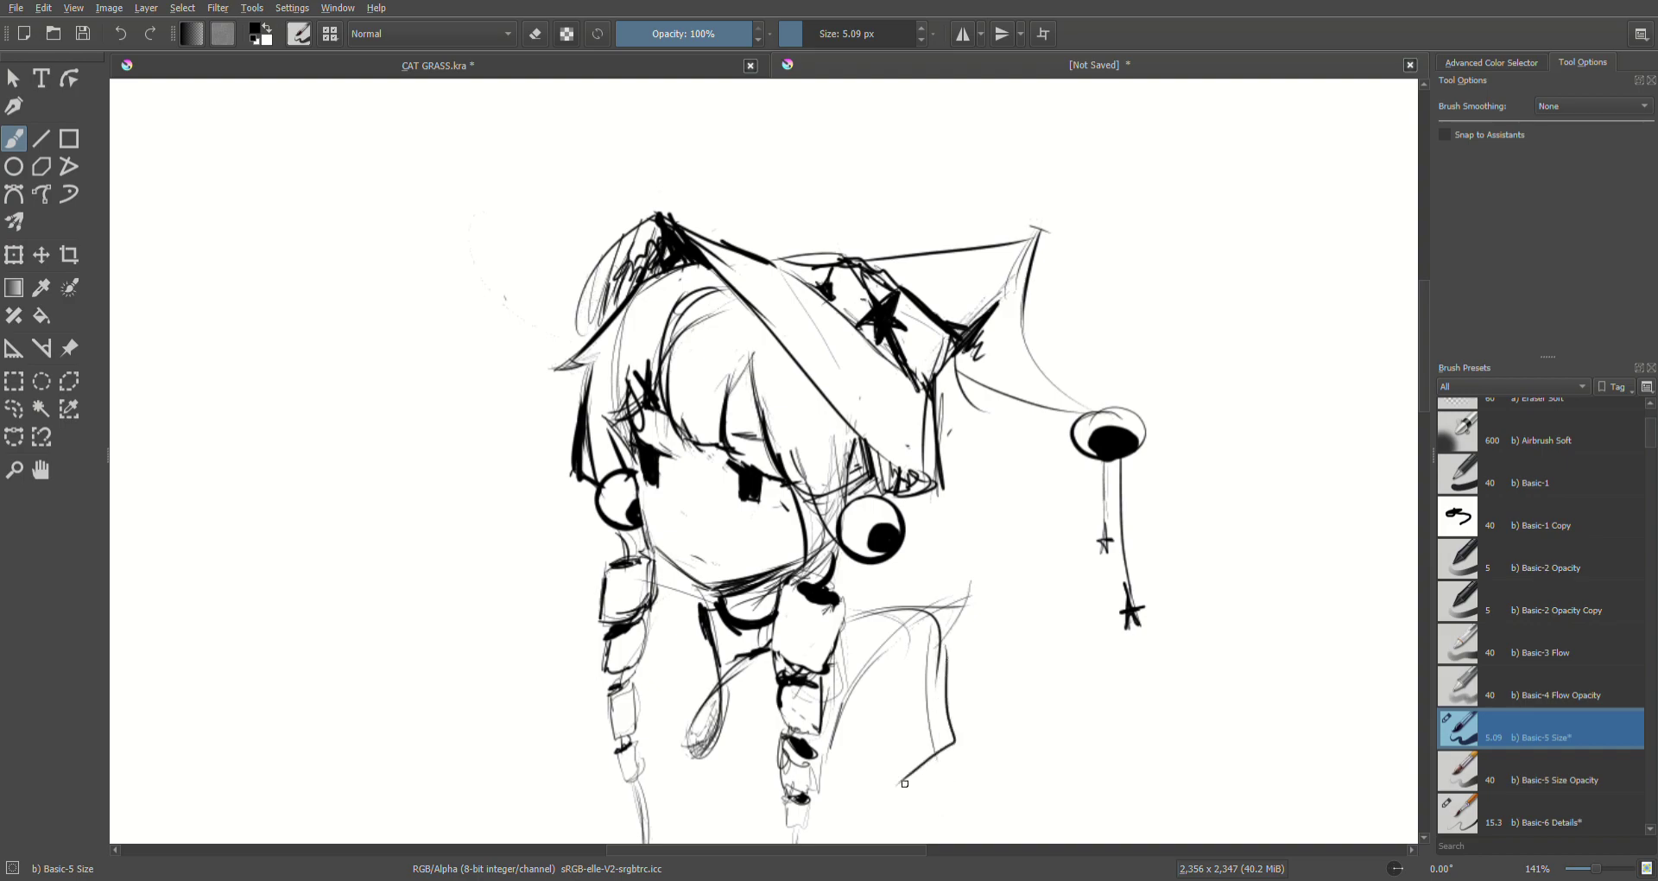
key(ctrl+z)
mouse_move(938, 648)
mouse_down()
mouse_move(936, 762)
mouse_move(905, 821)
mouse_up()
key(ctrl+z)
drag(942, 652, 954, 755)
mouse_move(944, 663)
mouse_down()
mouse_move(974, 779)
mouse_move(921, 827)
mouse_up()
mouse_move(969, 765)
mouse_down()
mouse_move(947, 814)
mouse_move(898, 842)
mouse_up()
key(ctrl+z)
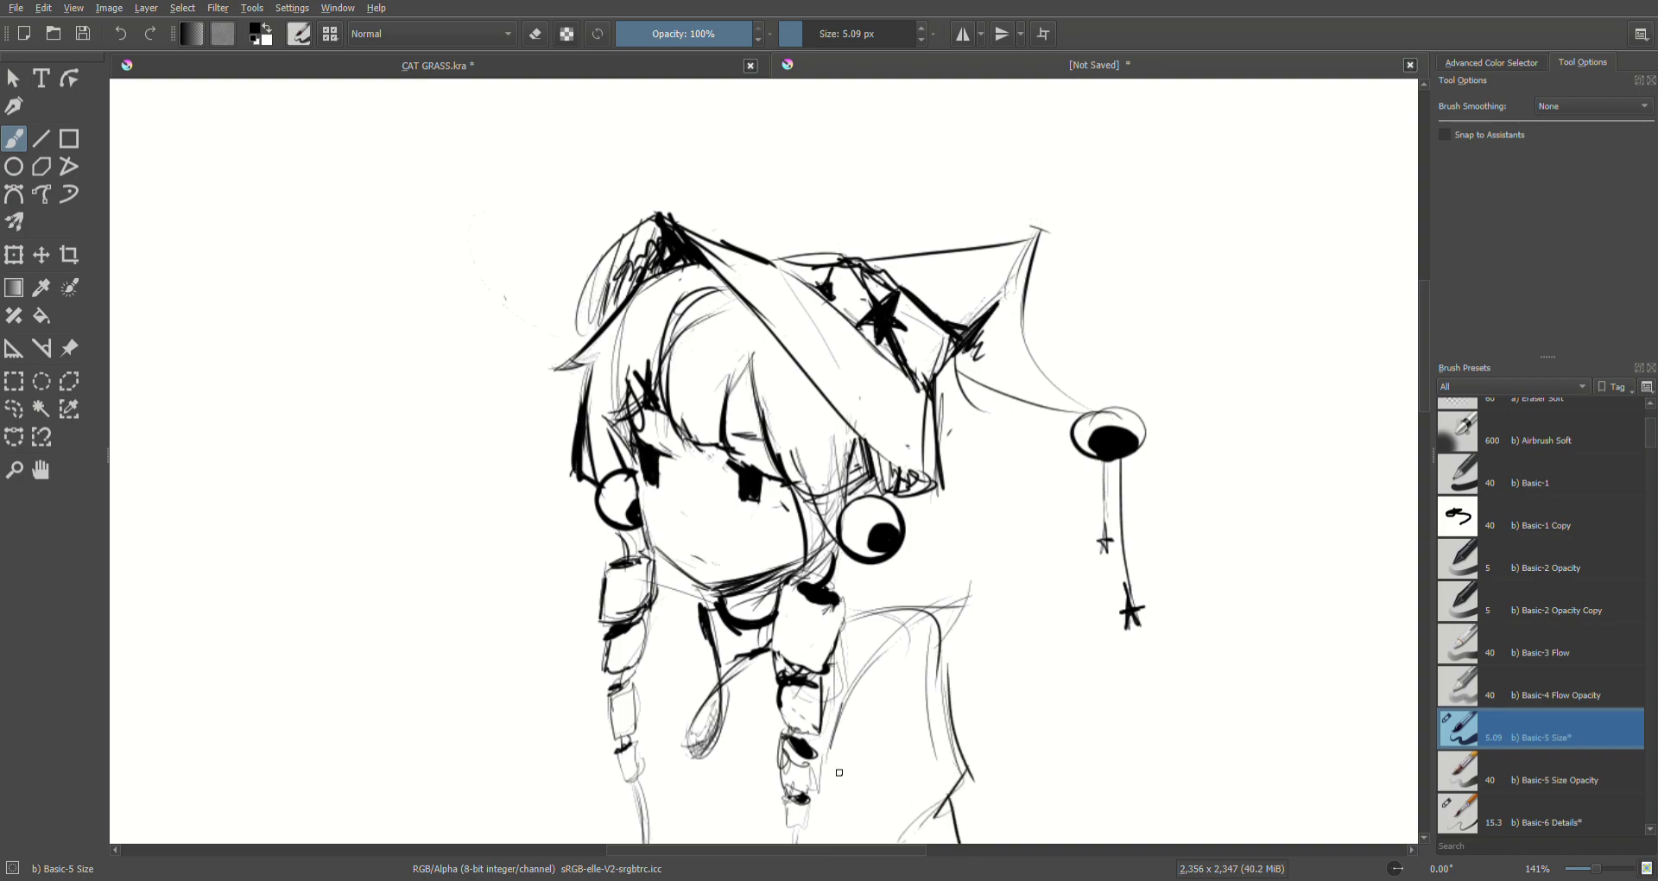
Step: Sketch the right side of the torso beside the braid and connect it up to the shoulder
drag(860, 713, 849, 843)
drag(848, 769, 836, 842)
drag(862, 727, 852, 843)
drag(841, 843, 836, 799)
mouse_move(859, 719)
mouse_down()
mouse_move(886, 647)
mouse_move(945, 610)
mouse_up()
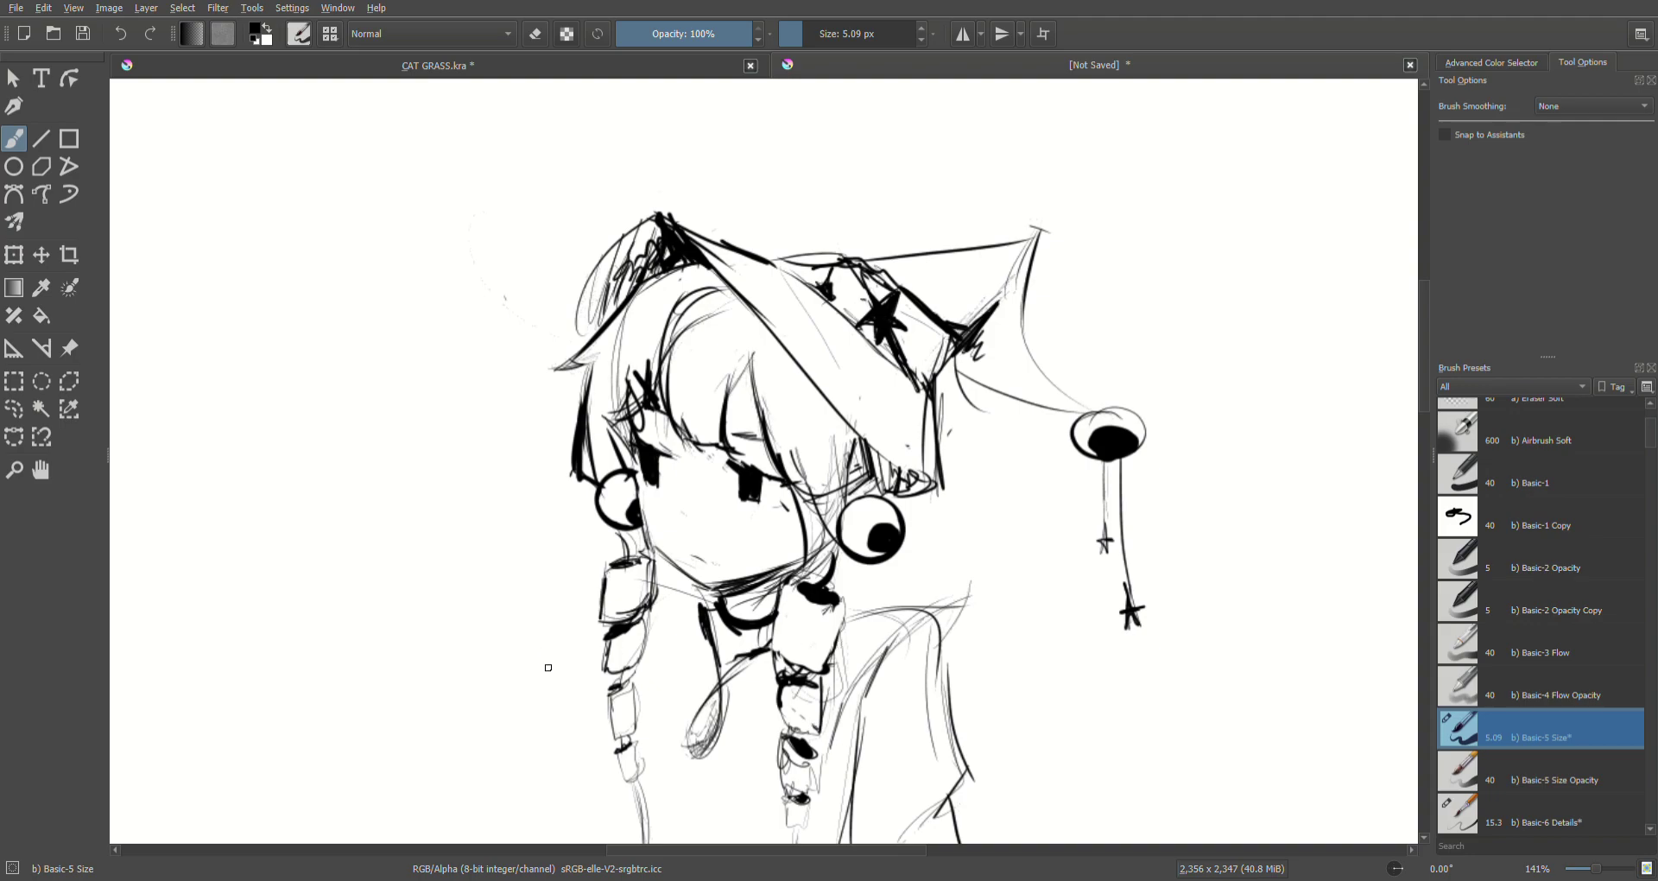
Step: Sketch the left arm's outer contour from the shoulder to the wrist and a torso line beside it
mouse_move(593, 563)
mouse_down()
mouse_move(612, 639)
mouse_move(598, 666)
mouse_move(589, 637)
mouse_move(590, 698)
mouse_up()
mouse_move(605, 643)
mouse_down()
mouse_move(566, 725)
mouse_move(589, 839)
mouse_up()
mouse_move(591, 625)
mouse_down()
mouse_move(572, 699)
mouse_move(599, 600)
mouse_move(542, 748)
mouse_move(579, 638)
mouse_move(518, 740)
mouse_up()
key(ctrl+z)
key(ctrl+z)
drag(597, 609, 527, 807)
key(ctrl+z)
key(ctrl+z)
drag(595, 609, 555, 766)
drag(583, 650, 537, 836)
key(ctrl+z)
key(ctrl+z)
mouse_move(596, 598)
mouse_down()
mouse_move(539, 686)
mouse_move(546, 732)
mouse_move(510, 815)
mouse_up()
drag(539, 744, 490, 842)
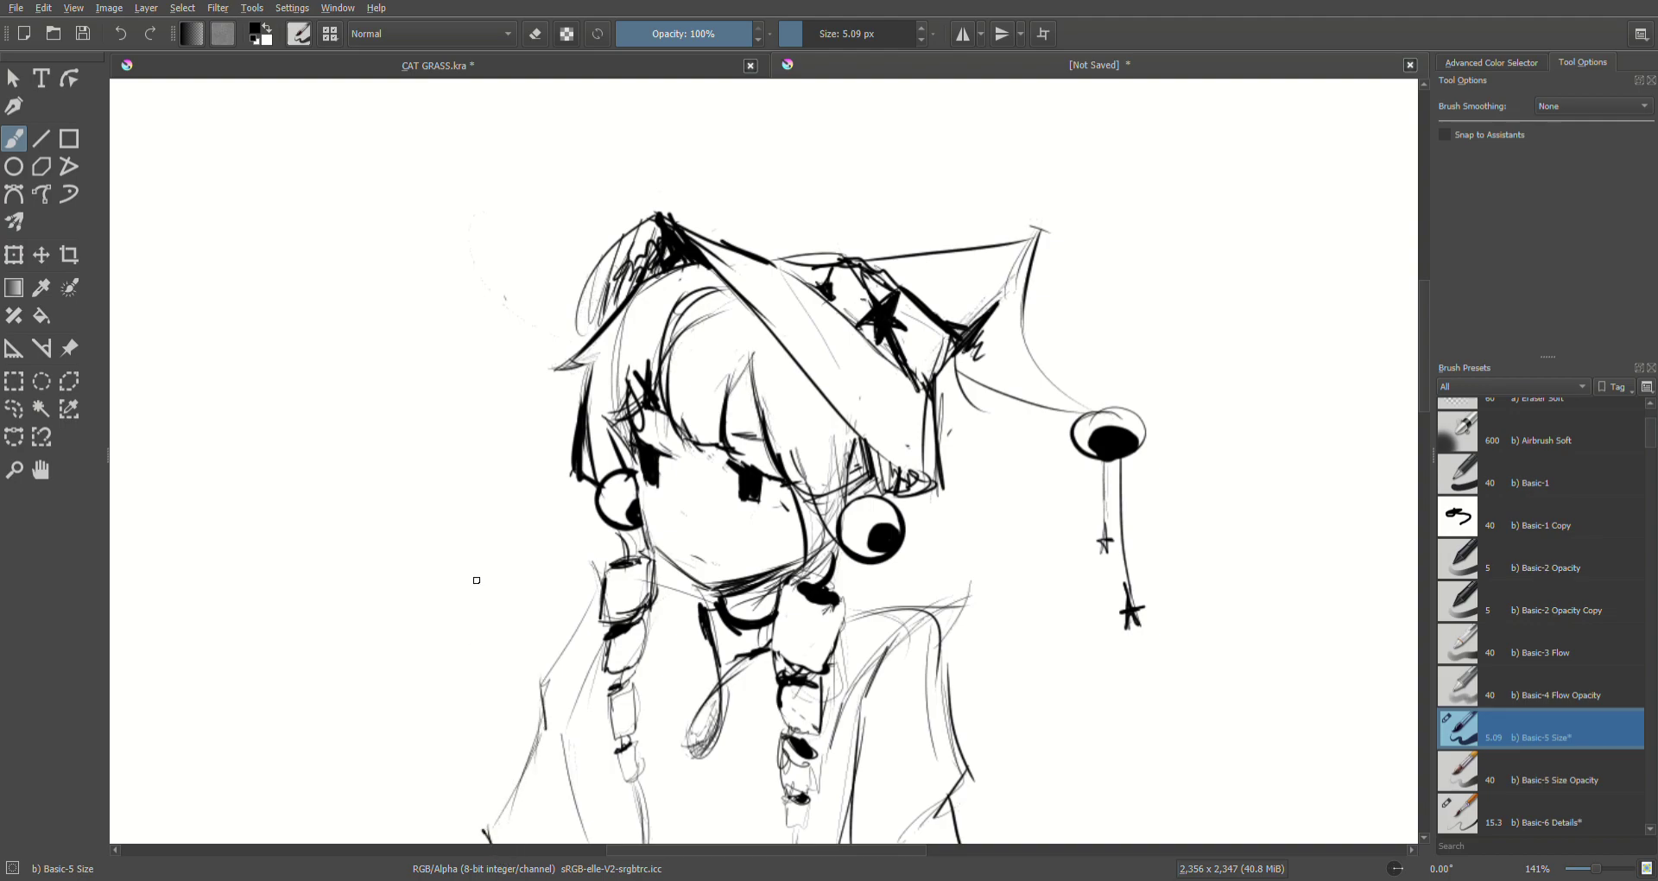
Step: Reinforce both shoulder edges and draw the left arm's inner line next to the braid
drag(591, 568, 580, 611)
drag(945, 605, 941, 632)
drag(949, 603, 945, 628)
drag(572, 730, 605, 658)
drag(566, 727, 603, 657)
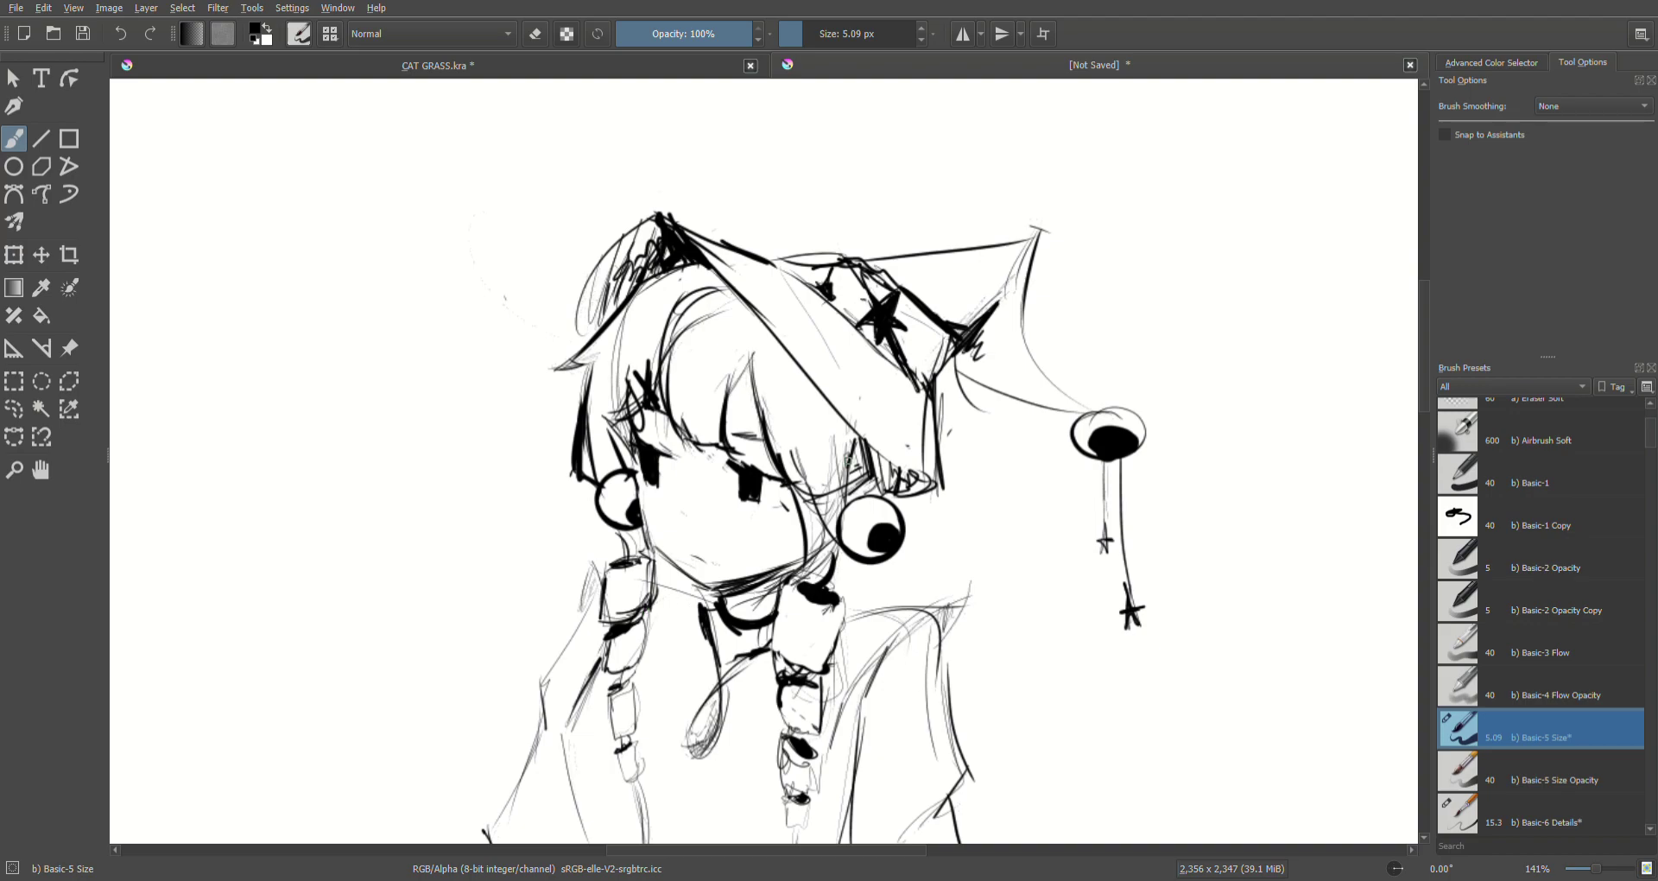
drag(852, 425, 860, 447)
Step: Extend the torso's left side line down past the waist and try out hem curves across the bottom
click(41, 469)
mouse_move(606, 648)
mouse_down()
mouse_move(643, 481)
mouse_move(633, 445)
mouse_move(609, 481)
mouse_move(601, 549)
mouse_move(645, 342)
mouse_move(590, 492)
mouse_move(599, 324)
mouse_up()
click(13, 138)
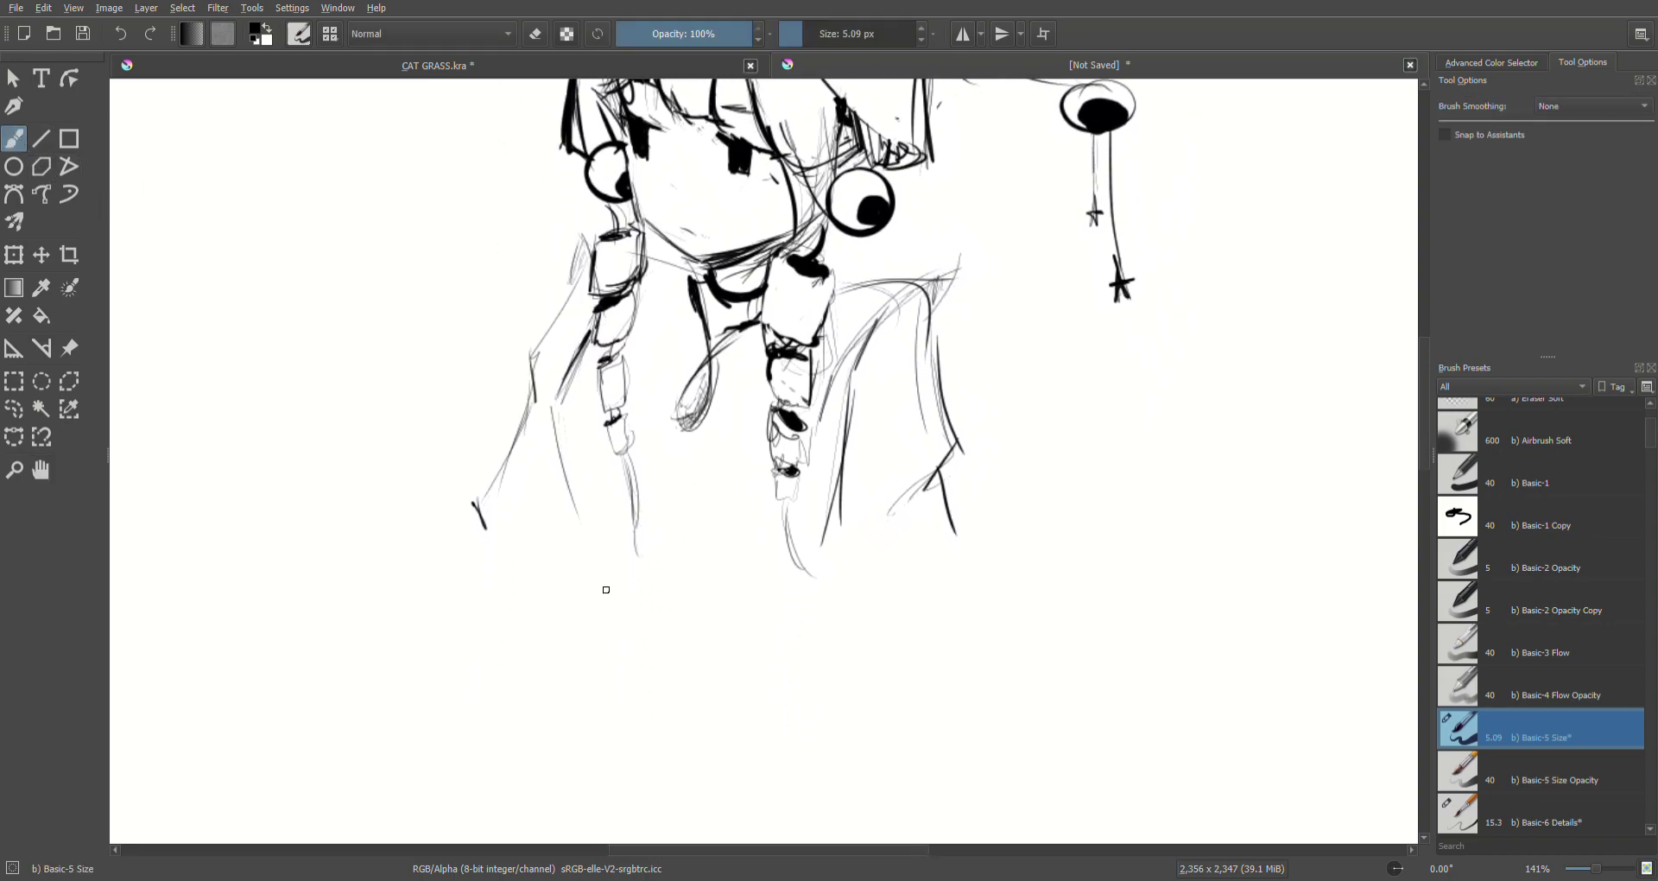
mouse_move(580, 512)
mouse_down()
mouse_move(570, 604)
mouse_move(542, 635)
mouse_up()
key(ctrl+z)
key(ctrl+z)
drag(571, 511, 576, 552)
drag(567, 484, 579, 592)
mouse_move(574, 492)
mouse_down()
mouse_move(579, 598)
mouse_move(553, 691)
mouse_move(632, 653)
mouse_up()
key(ctrl+z)
key(ctrl+z)
key(ctrl+z)
key(ctrl+z)
drag(575, 520, 562, 625)
mouse_move(577, 547)
mouse_down()
mouse_move(558, 637)
mouse_move(637, 563)
mouse_move(652, 607)
mouse_up()
mouse_move(637, 574)
mouse_down()
mouse_move(663, 613)
mouse_move(724, 646)
mouse_up()
key(ctrl+z)
key(ctrl+z)
mouse_move(588, 634)
mouse_down()
mouse_move(667, 545)
mouse_move(764, 635)
mouse_up()
key(ctrl+z)
key(ctrl+z)
key(ctrl+z)
key(ctrl+z)
key(ctrl+z)
key(ctrl+z)
Step: Erase the old ribbon loop below the choker and redraw it as a smaller teardrop-shaped loop
key(e)
mouse_move(687, 436)
mouse_down()
mouse_move(678, 406)
mouse_move(698, 442)
mouse_move(701, 367)
mouse_move(717, 363)
mouse_move(706, 390)
mouse_up()
mouse_move(561, 380)
mouse_down()
mouse_move(554, 436)
mouse_move(569, 370)
mouse_up()
mouse_move(745, 317)
mouse_down()
mouse_move(734, 347)
mouse_move(741, 333)
mouse_move(704, 337)
mouse_move(723, 335)
mouse_up()
key(e)
drag(692, 283, 674, 378)
key(ctrl+z)
mouse_move(693, 283)
mouse_down()
mouse_move(702, 360)
mouse_move(671, 405)
mouse_move(668, 362)
mouse_move(779, 303)
mouse_up()
mouse_move(669, 399)
mouse_down()
mouse_move(702, 365)
mouse_move(664, 398)
mouse_move(683, 379)
mouse_up()
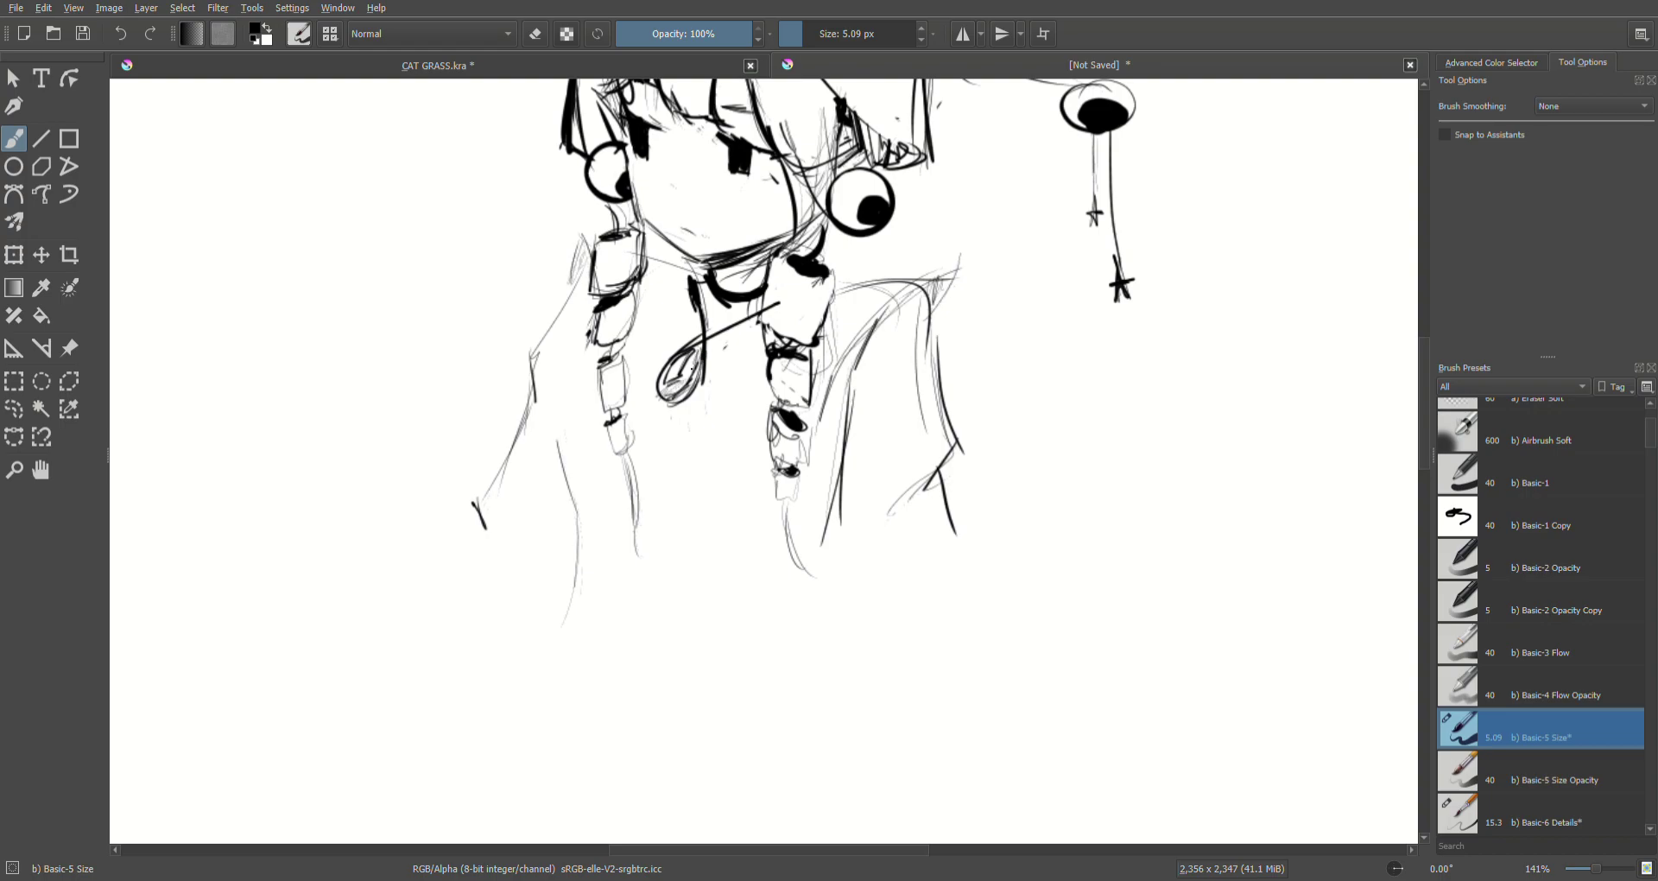
Step: Clean up the inside of the teardrop loop and thicken the ribbon strand leading into it
key(e)
mouse_move(667, 382)
mouse_down()
mouse_move(691, 354)
mouse_move(665, 382)
mouse_move(682, 393)
mouse_move(691, 359)
mouse_up()
key(e)
key(e)
drag(681, 356, 672, 369)
key(e)
drag(697, 368, 699, 384)
Step: Redraw the left arm's inner line and draw the torso's right side down to the hem with bold strokes
drag(593, 344, 555, 432)
drag(829, 413, 820, 551)
drag(843, 442, 828, 578)
drag(848, 477, 839, 608)
key(ctrl+z)
key(ctrl+z)
drag(841, 449, 827, 544)
mouse_move(839, 491)
mouse_down()
mouse_move(824, 553)
mouse_move(836, 626)
mouse_up()
Step: Draw the left hem curve of the top and the start of the right flap, meeting at a central split
mouse_move(580, 508)
mouse_down()
mouse_move(565, 664)
mouse_move(622, 641)
mouse_up()
key(ctrl+z)
key(ctrl+z)
mouse_move(590, 559)
mouse_down()
mouse_move(570, 627)
mouse_move(590, 640)
mouse_up()
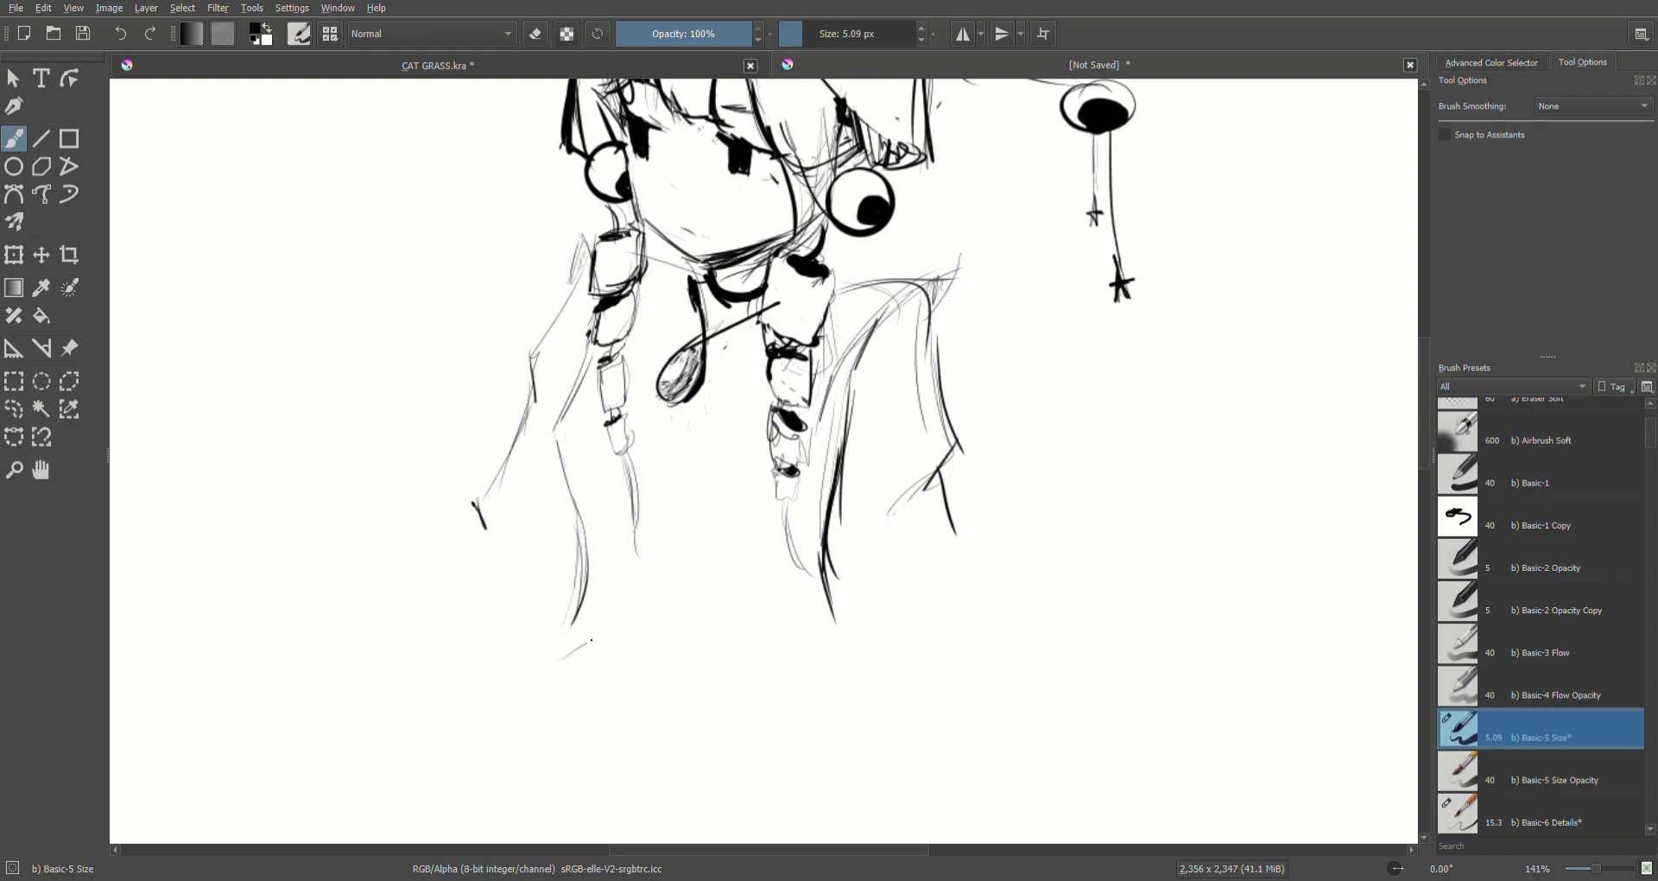
key(ctrl+z)
mouse_move(646, 542)
mouse_down()
mouse_move(594, 646)
mouse_move(635, 581)
mouse_move(686, 634)
mouse_up()
key(ctrl+z)
drag(653, 532, 786, 643)
key(ctrl+z)
mouse_move(650, 528)
mouse_down()
mouse_move(637, 602)
mouse_move(710, 627)
mouse_up()
key(ctrl+z)
mouse_move(640, 577)
mouse_down()
mouse_move(658, 516)
mouse_move(724, 626)
mouse_up()
drag(668, 545, 806, 646)
Step: Darken the torso's lower right corner and complete the right flap's curved hem
drag(825, 561, 853, 647)
drag(827, 507, 819, 600)
mouse_move(821, 553)
mouse_down()
mouse_move(854, 644)
mouse_move(859, 624)
mouse_move(842, 648)
mouse_up()
drag(816, 596, 855, 643)
drag(684, 576, 779, 642)
mouse_move(688, 598)
mouse_down()
mouse_move(808, 654)
mouse_move(863, 643)
mouse_up()
mouse_move(604, 626)
mouse_down()
mouse_move(552, 645)
mouse_move(596, 629)
mouse_up()
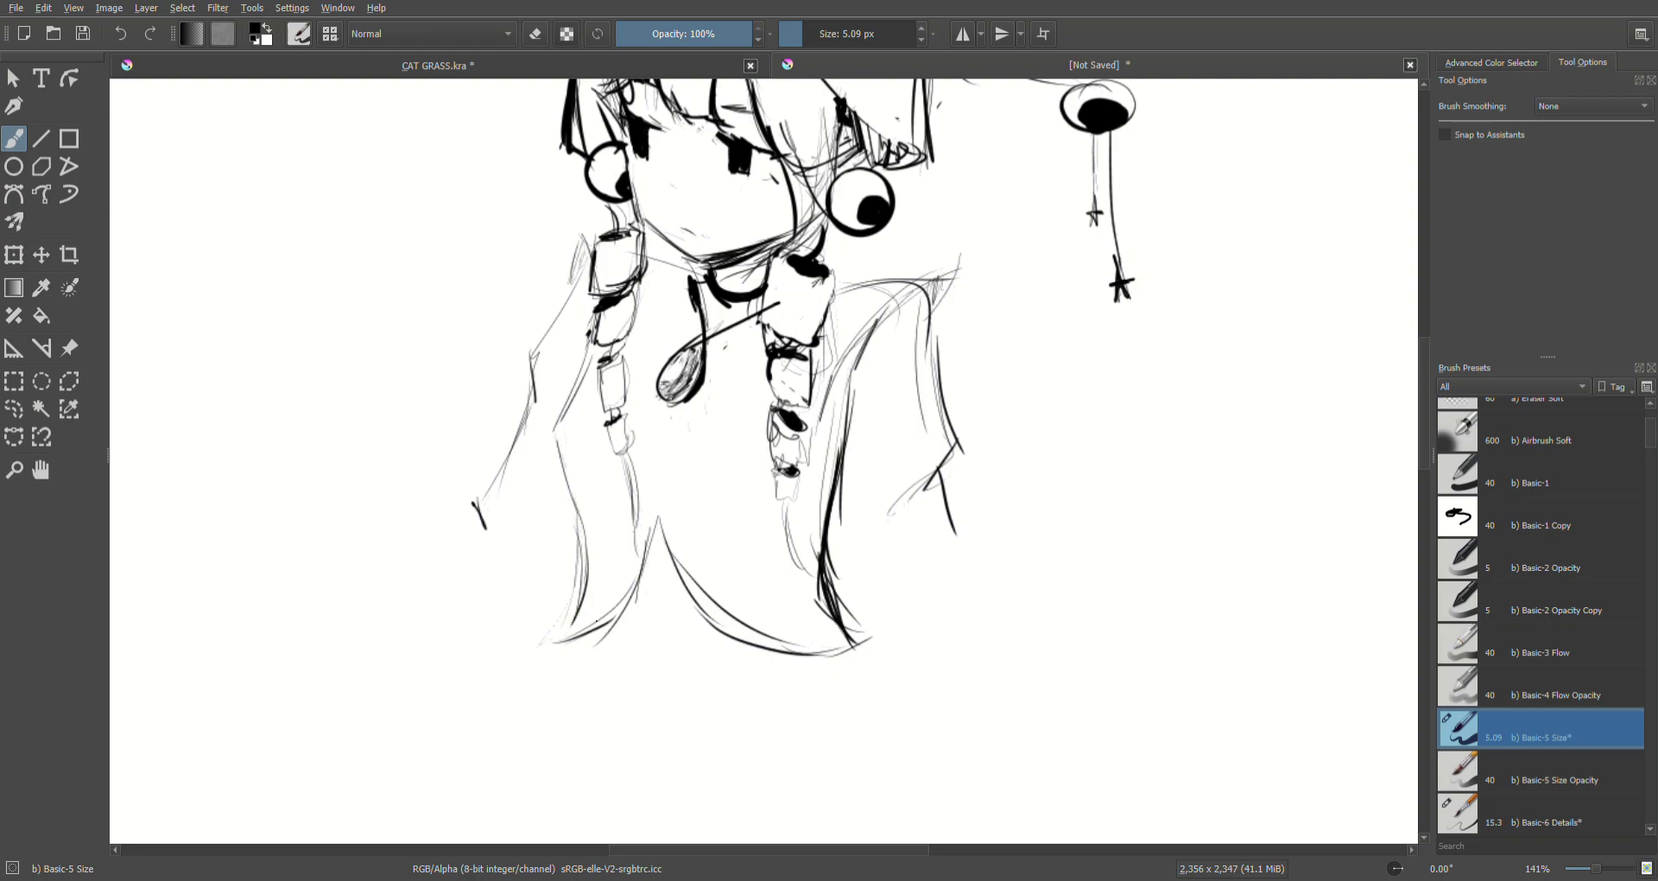
Step: Draw a small curved panel between the two hem flaps and extend the peak of the split upward
drag(609, 620, 704, 625)
mouse_move(655, 500)
mouse_down()
mouse_move(658, 545)
mouse_move(667, 535)
mouse_move(646, 569)
mouse_move(687, 572)
mouse_up()
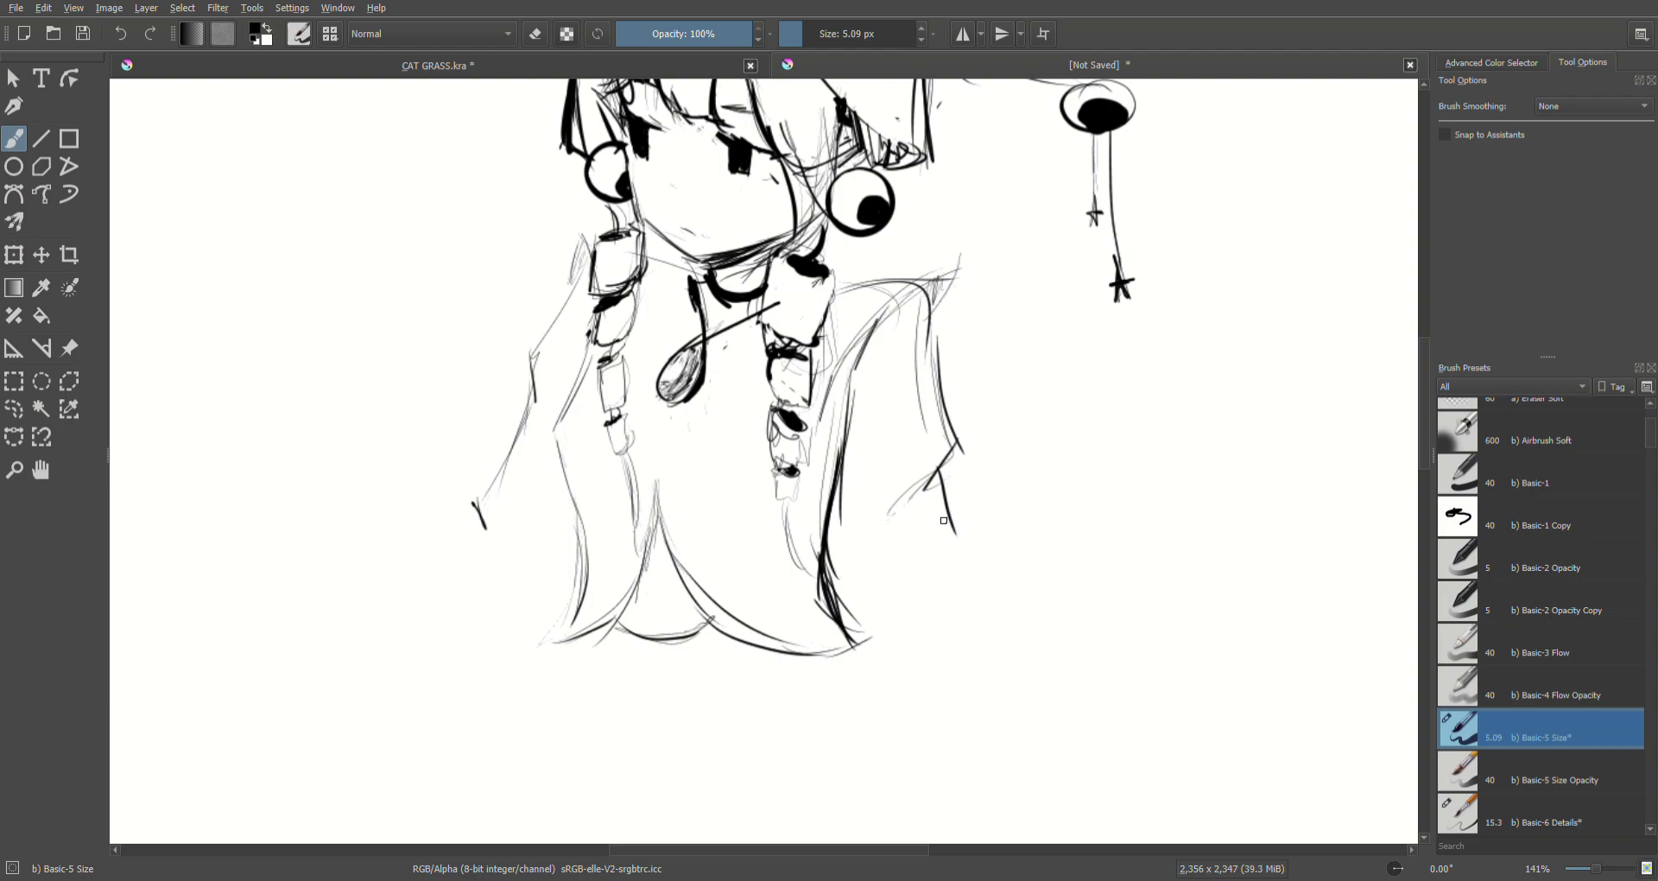
Step: Draw the right sleeve flaring below the elbow with a folded end, and darken the torso's right edge
drag(957, 562, 990, 730)
drag(943, 523, 953, 755)
drag(834, 518, 826, 570)
drag(844, 492, 829, 568)
mouse_move(958, 570)
mouse_down()
mouse_move(1021, 726)
mouse_move(977, 809)
mouse_move(1001, 710)
mouse_up()
drag(979, 670, 1014, 767)
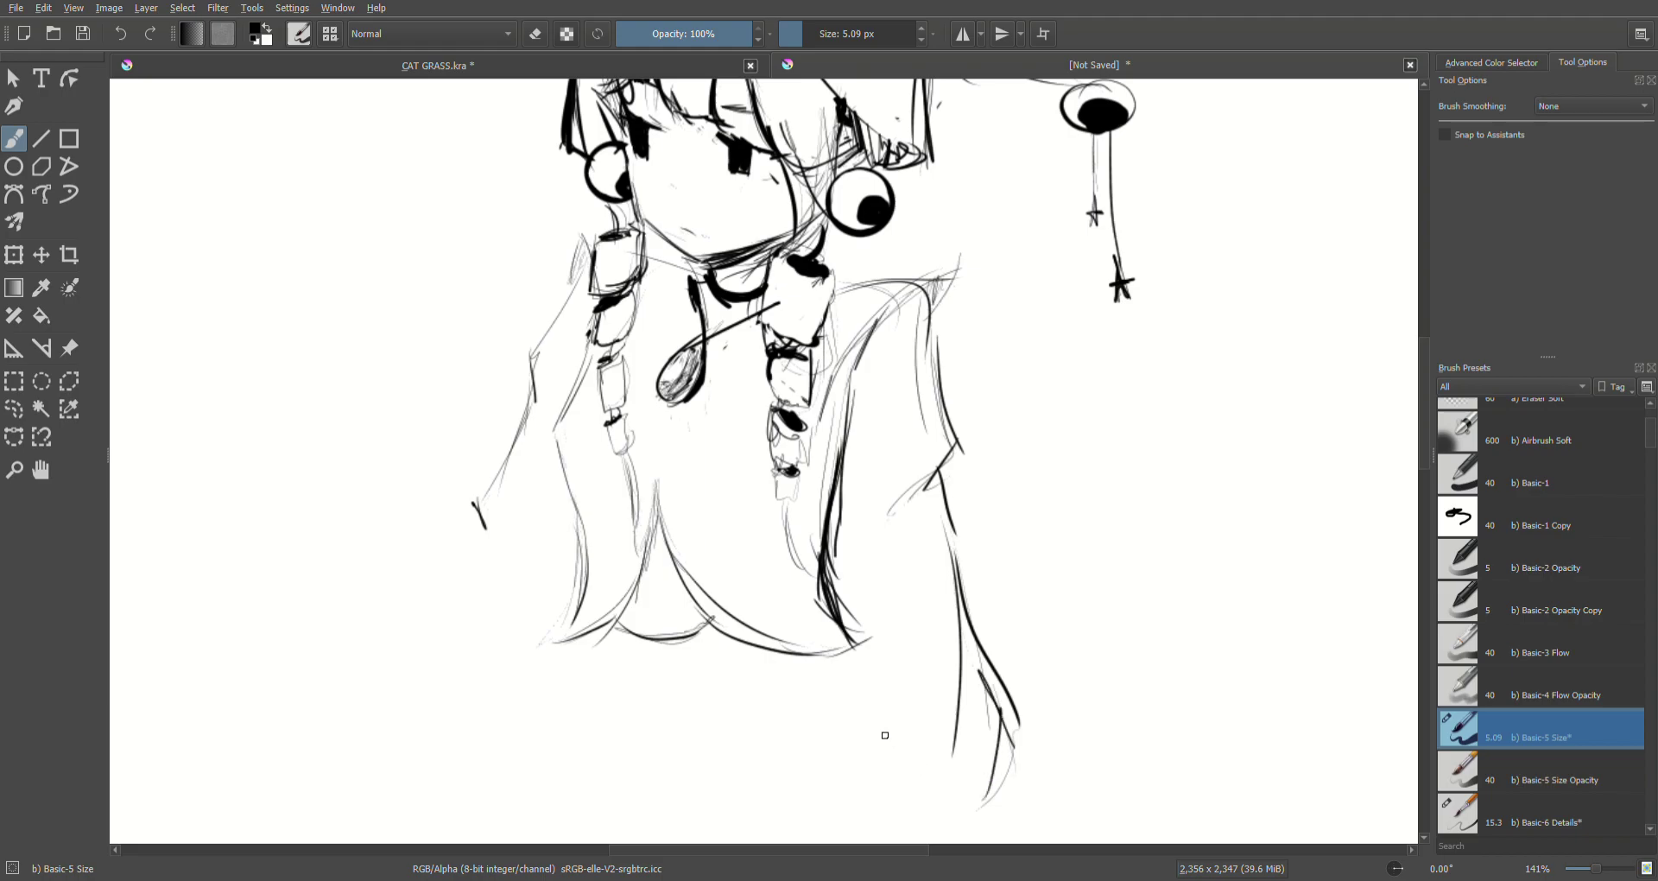
Step: Review the whole figure's proportions and placement on the canvas
scroll(885, 735, down, 5)
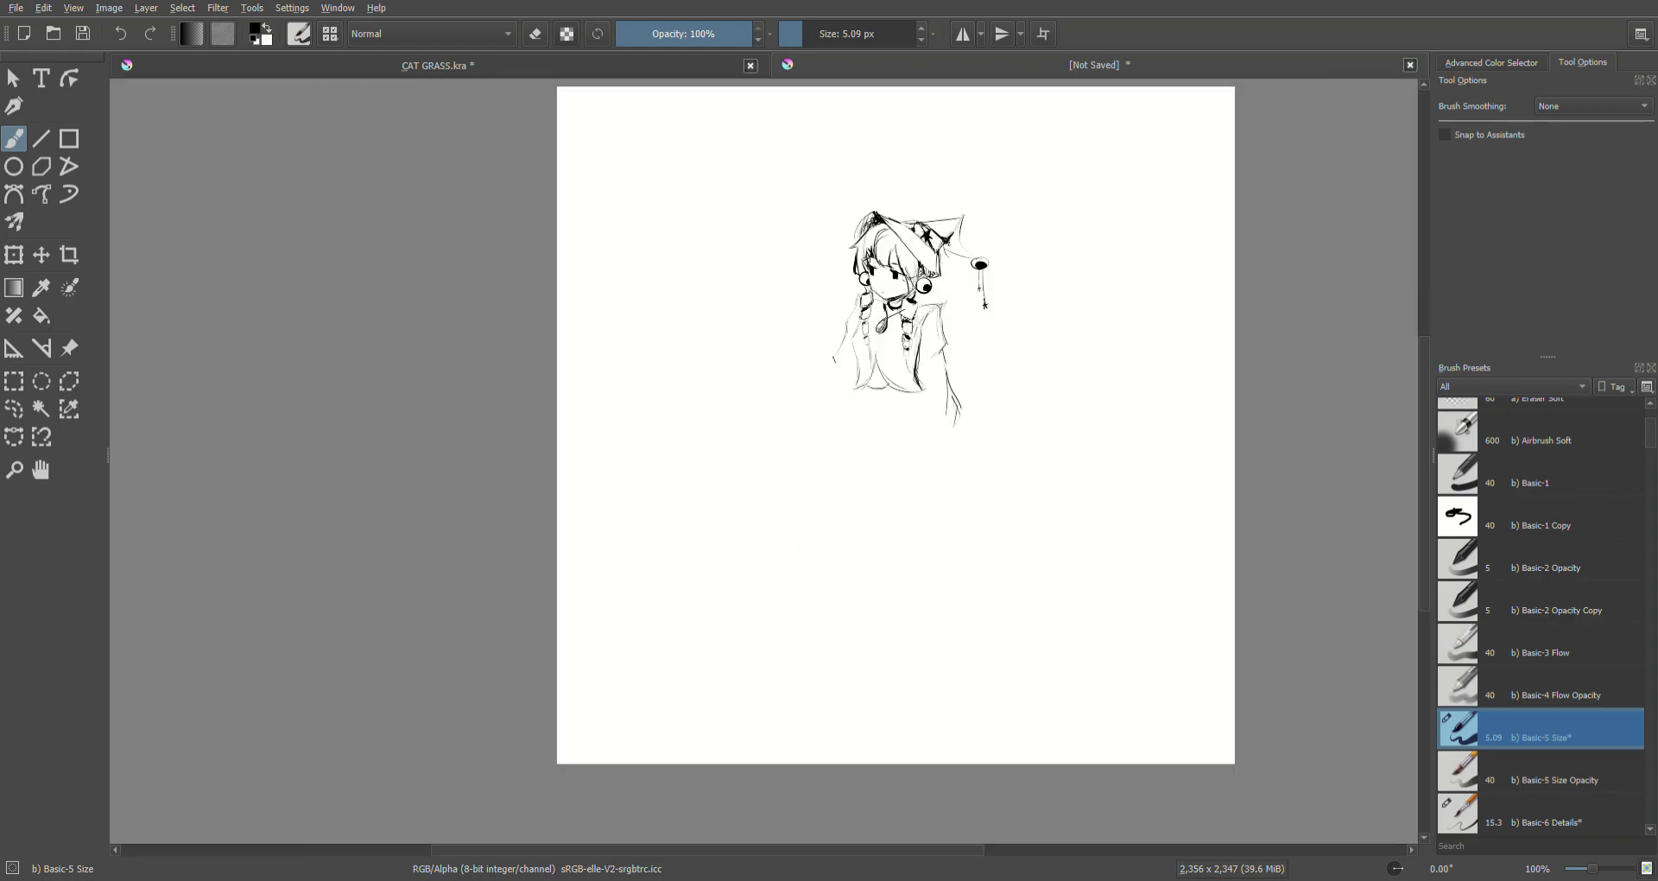
scroll(1355, 208, down, 1)
scroll(912, 247, up, 2)
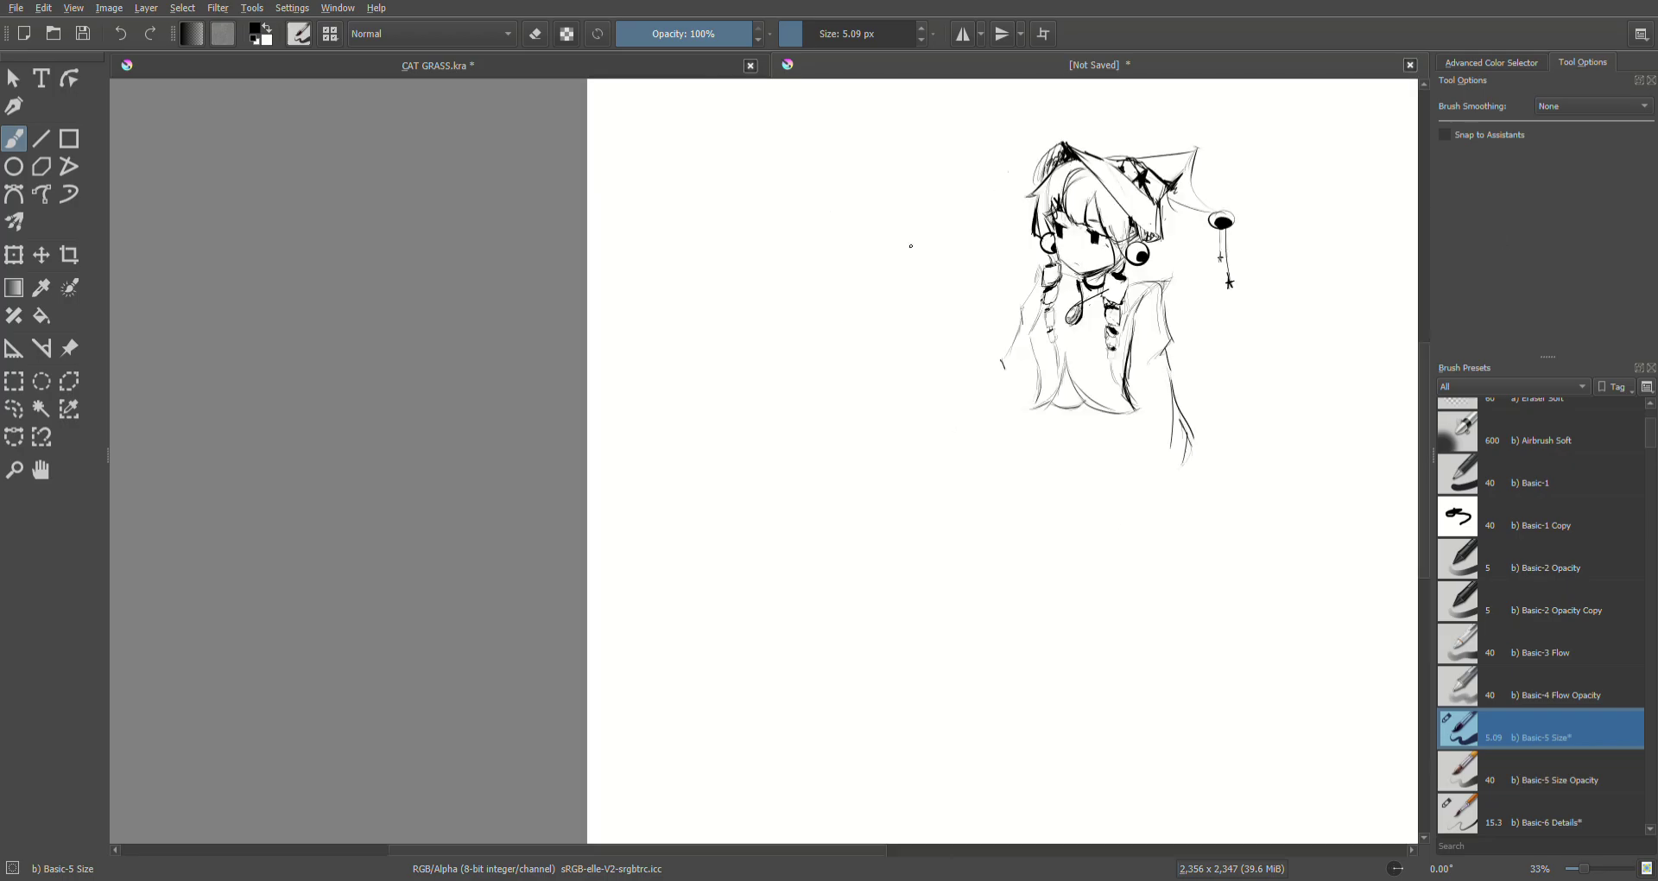
scroll(1358, 210, down, 3)
scroll(1384, 185, up, 2)
scroll(1327, 363, down, 1)
scroll(1327, 364, down, 2)
scroll(1295, 371, up, 5)
scroll(1137, 270, down, 2)
scroll(1192, 178, up, 4)
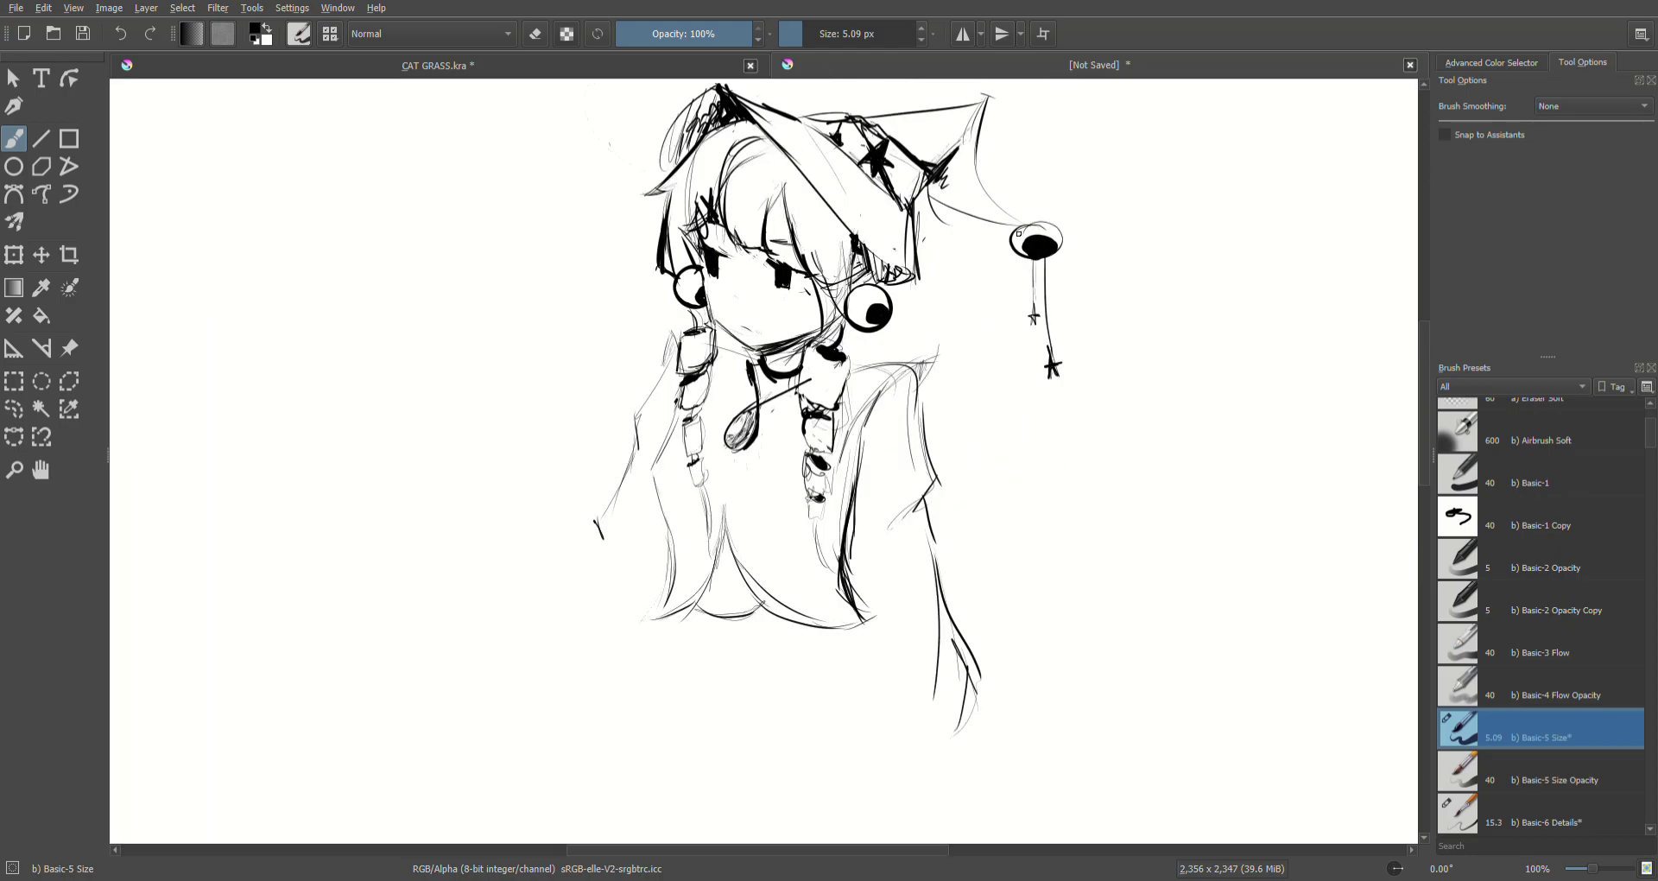
Step: Darken the left arm's outline from shoulder to forearm, plus the right elbow and the top of the right shoulder
mouse_move(717, 343)
mouse_down()
mouse_move(746, 359)
mouse_move(661, 361)
mouse_move(638, 420)
mouse_up()
key(ctrl+z)
drag(677, 353, 639, 412)
drag(643, 417, 619, 492)
drag(919, 515, 919, 508)
drag(920, 440, 933, 460)
drag(849, 372, 891, 368)
Step: Darken both sides of the top's hem split and thicken the torso's left edge down to the hem
mouse_move(722, 515)
mouse_down()
mouse_move(750, 587)
mouse_move(789, 621)
mouse_move(722, 560)
mouse_move(676, 644)
mouse_move(707, 582)
mouse_up()
drag(658, 464, 654, 512)
mouse_move(682, 416)
mouse_down()
mouse_move(657, 481)
mouse_move(685, 561)
mouse_up()
key(ctrl+z)
drag(656, 502, 671, 545)
drag(650, 472, 670, 546)
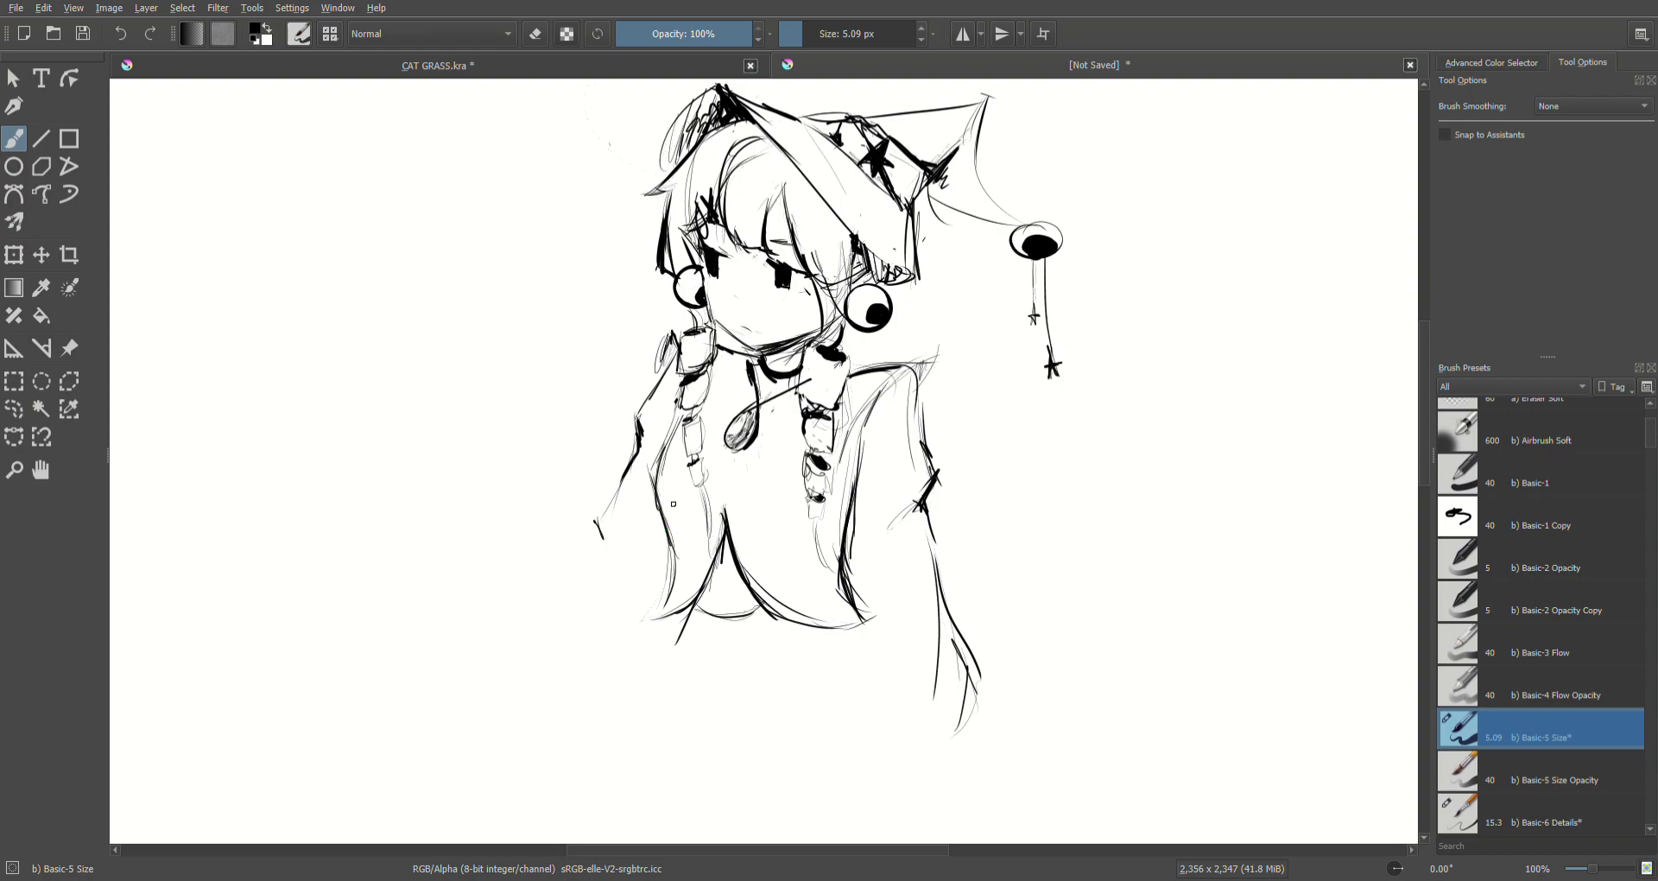
drag(661, 456, 656, 505)
drag(688, 403, 665, 436)
key(ctrl+z)
drag(719, 374, 744, 357)
key(ctrl+z)
key(ctrl+z)
Step: Sketch faint slanting lines from the left hem flap downward as the start of the skirt's left edge
drag(668, 618, 618, 762)
key(ctrl+z)
drag(627, 697, 598, 759)
drag(669, 619, 597, 827)
key(ctrl+z)
key(ctrl+z)
mouse_move(644, 624)
mouse_down()
mouse_move(603, 716)
mouse_move(580, 793)
mouse_up()
drag(630, 708, 591, 806)
Step: Draw overlapping ovals as the hand at the end of the left arm
scroll(589, 481, down, 4)
scroll(653, 485, up, 1)
scroll(678, 648, down, 1)
scroll(605, 728, up, 3)
scroll(807, 510, down, 2)
scroll(842, 346, up, 1)
scroll(842, 346, up, 1)
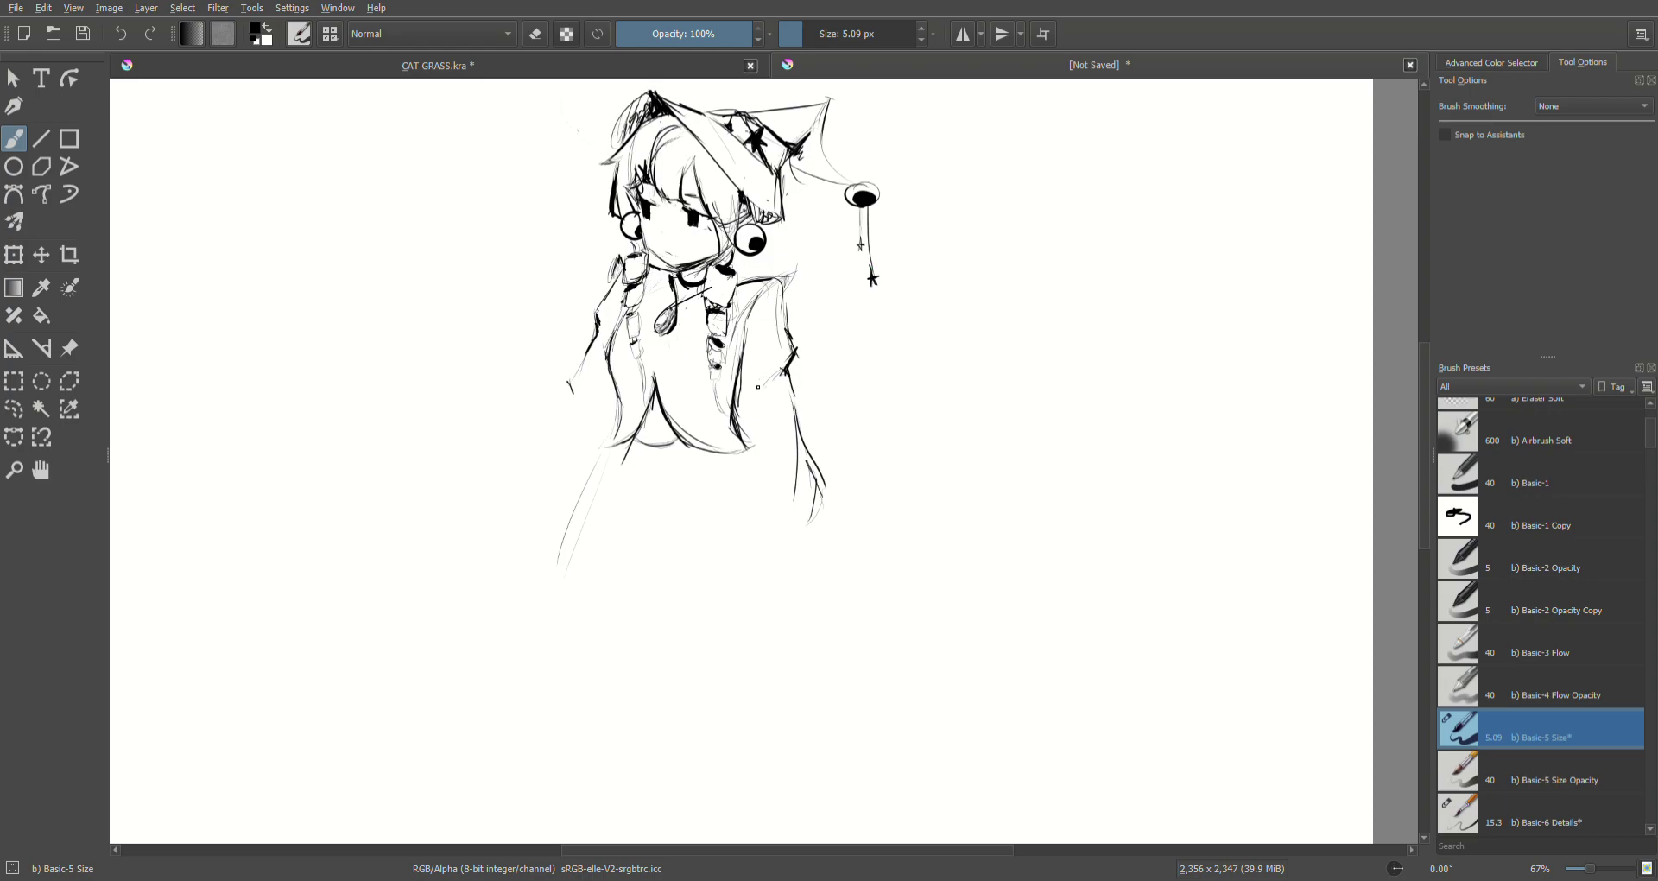
mouse_move(567, 426)
mouse_down()
mouse_move(563, 310)
mouse_move(570, 361)
mouse_up()
key(ctrl+z)
Step: Draw a small circle inside the right forearm and complete the sleeve with an inner edge and rounded cuff
mouse_move(777, 414)
mouse_down()
mouse_move(787, 432)
mouse_move(769, 445)
mouse_move(789, 432)
mouse_up()
key(ctrl+z)
drag(745, 356, 753, 456)
drag(749, 367, 779, 494)
mouse_move(748, 423)
mouse_down()
mouse_move(751, 536)
mouse_move(813, 539)
mouse_move(795, 543)
mouse_move(820, 524)
mouse_move(812, 544)
mouse_up()
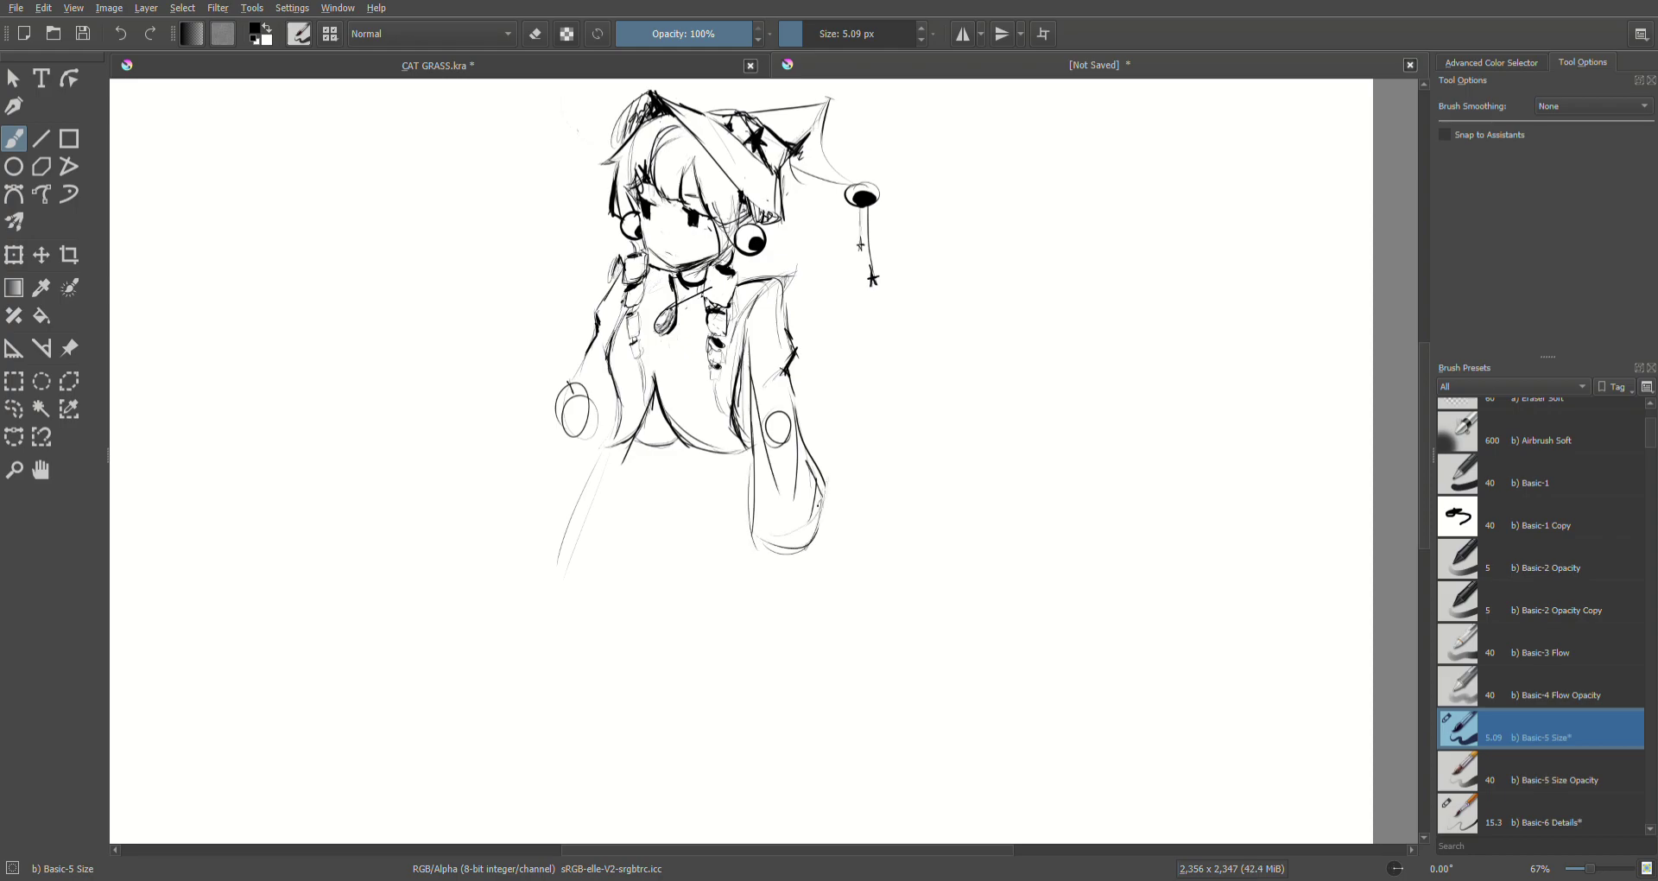
mouse_move(748, 446)
mouse_down()
mouse_move(750, 484)
mouse_move(796, 526)
mouse_up()
drag(751, 321, 748, 373)
Step: Draw the long skirt's flaring left side and its curved bottom hem up to the middle
drag(608, 451, 559, 572)
mouse_move(605, 454)
mouse_down()
mouse_move(557, 616)
mouse_move(564, 666)
mouse_move(669, 719)
mouse_up()
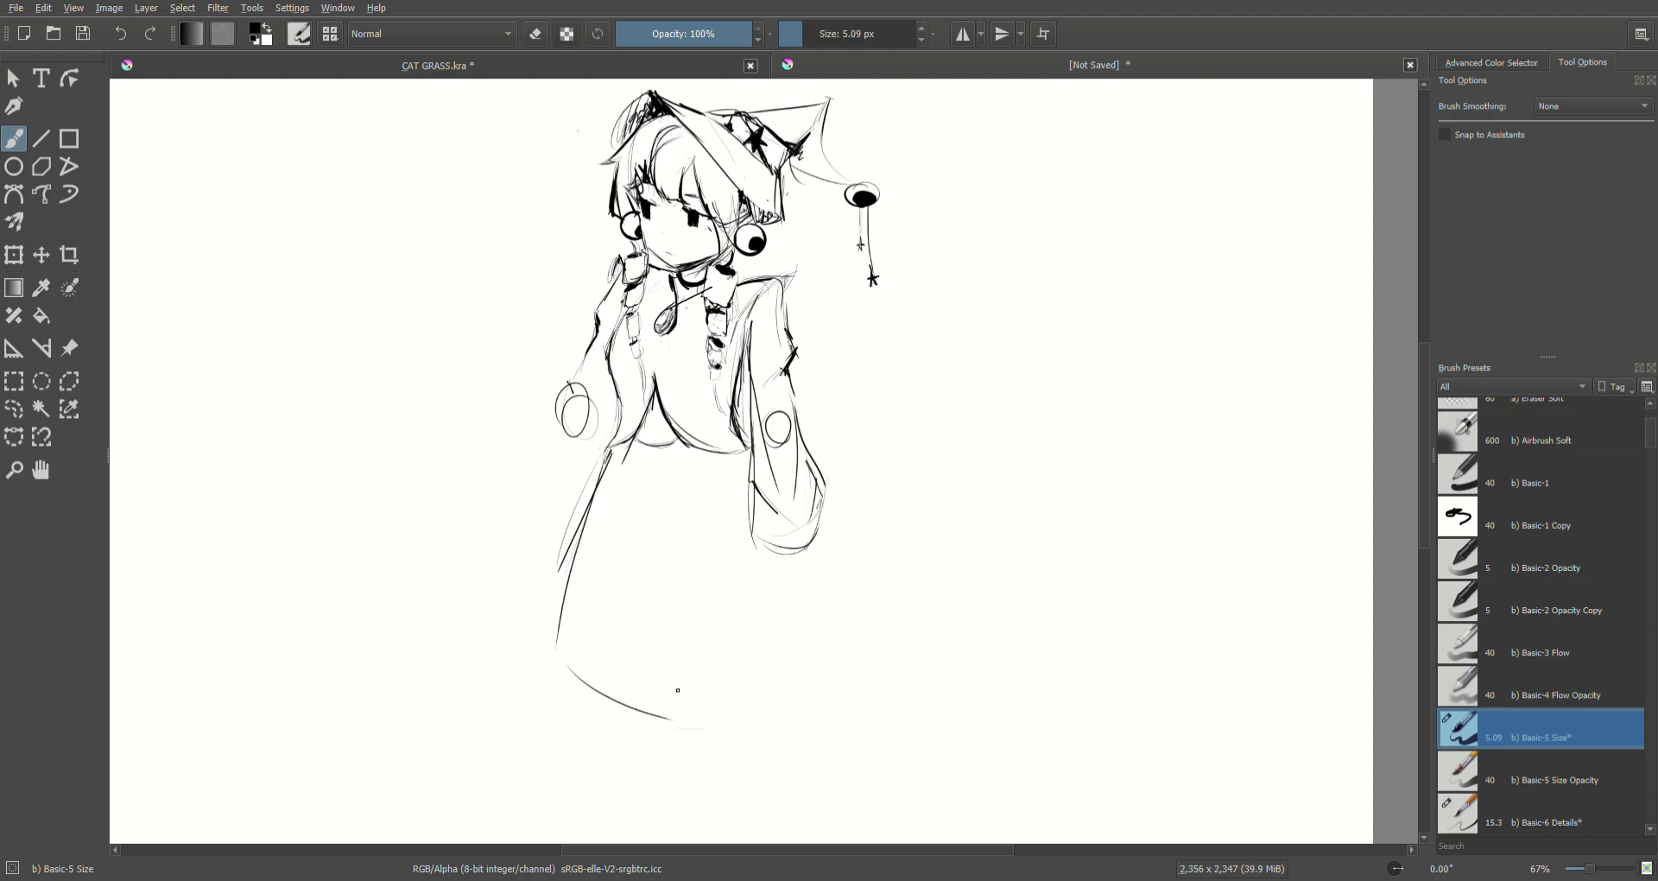
key(ctrl+z)
key(ctrl+z)
drag(606, 459, 569, 617)
drag(588, 511, 531, 694)
drag(559, 581, 543, 730)
mouse_move(552, 650)
mouse_down()
mouse_move(530, 753)
mouse_move(665, 798)
mouse_up()
mouse_move(533, 751)
mouse_down()
mouse_move(671, 800)
mouse_move(725, 788)
mouse_up()
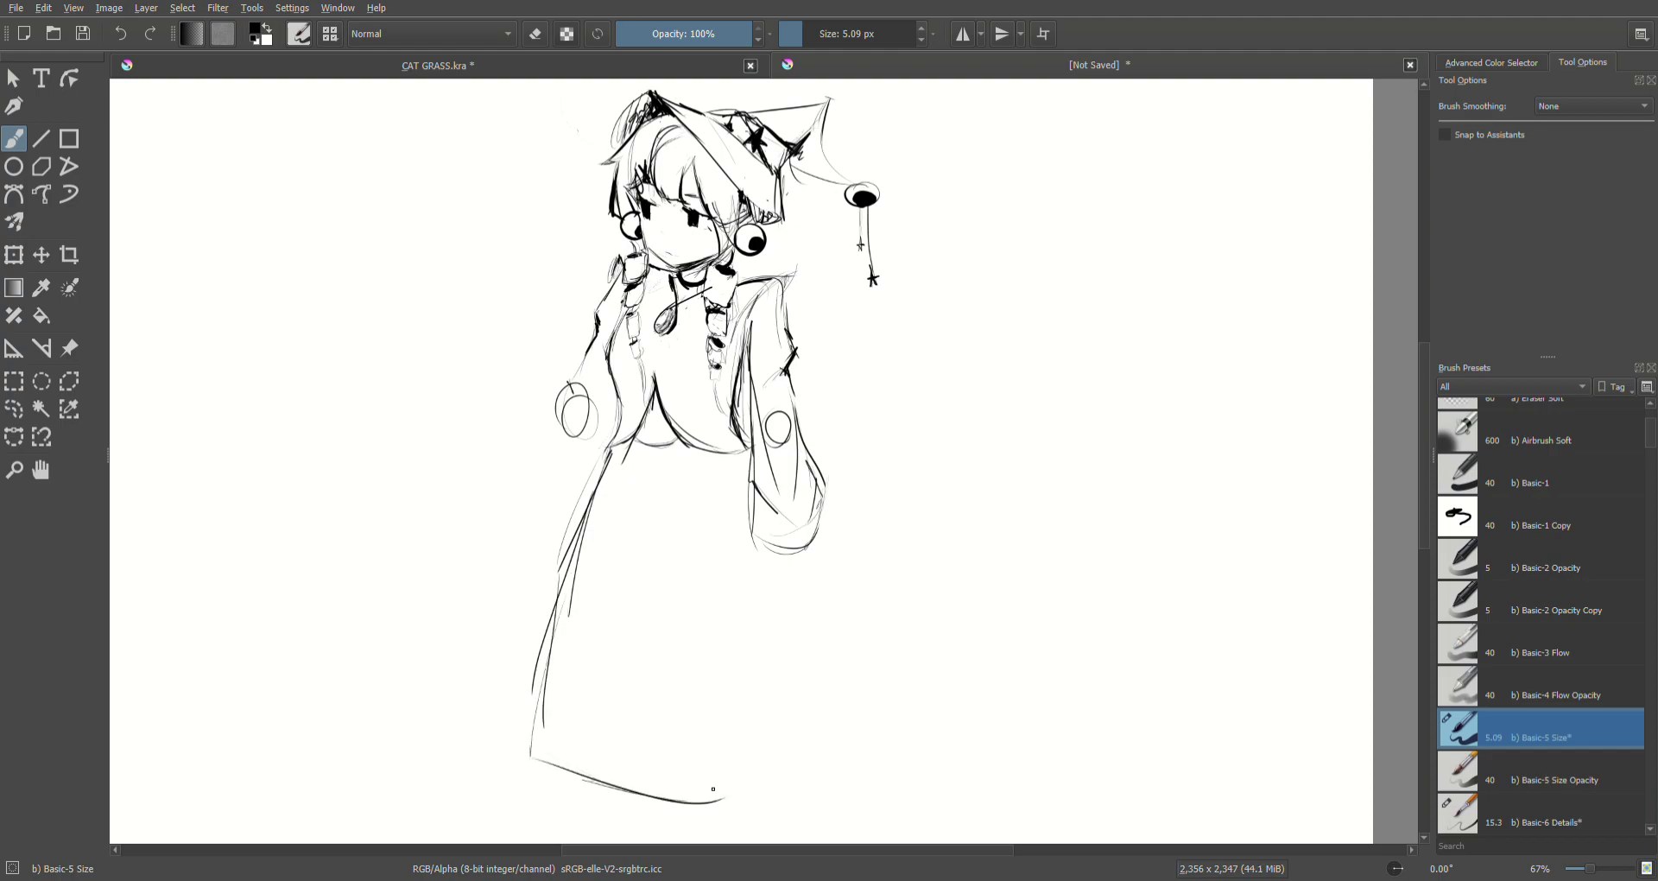
Step: Draw a narrow front slit in the skirt's lower half and the skirt's flaring right side with its hem
drag(733, 650, 726, 744)
mouse_move(732, 661)
mouse_down()
mouse_move(776, 808)
mouse_move(830, 757)
mouse_move(833, 728)
mouse_move(835, 767)
mouse_up()
drag(811, 589, 846, 728)
drag(804, 557, 842, 697)
drag(790, 542, 819, 735)
drag(793, 577, 838, 793)
drag(821, 686, 827, 722)
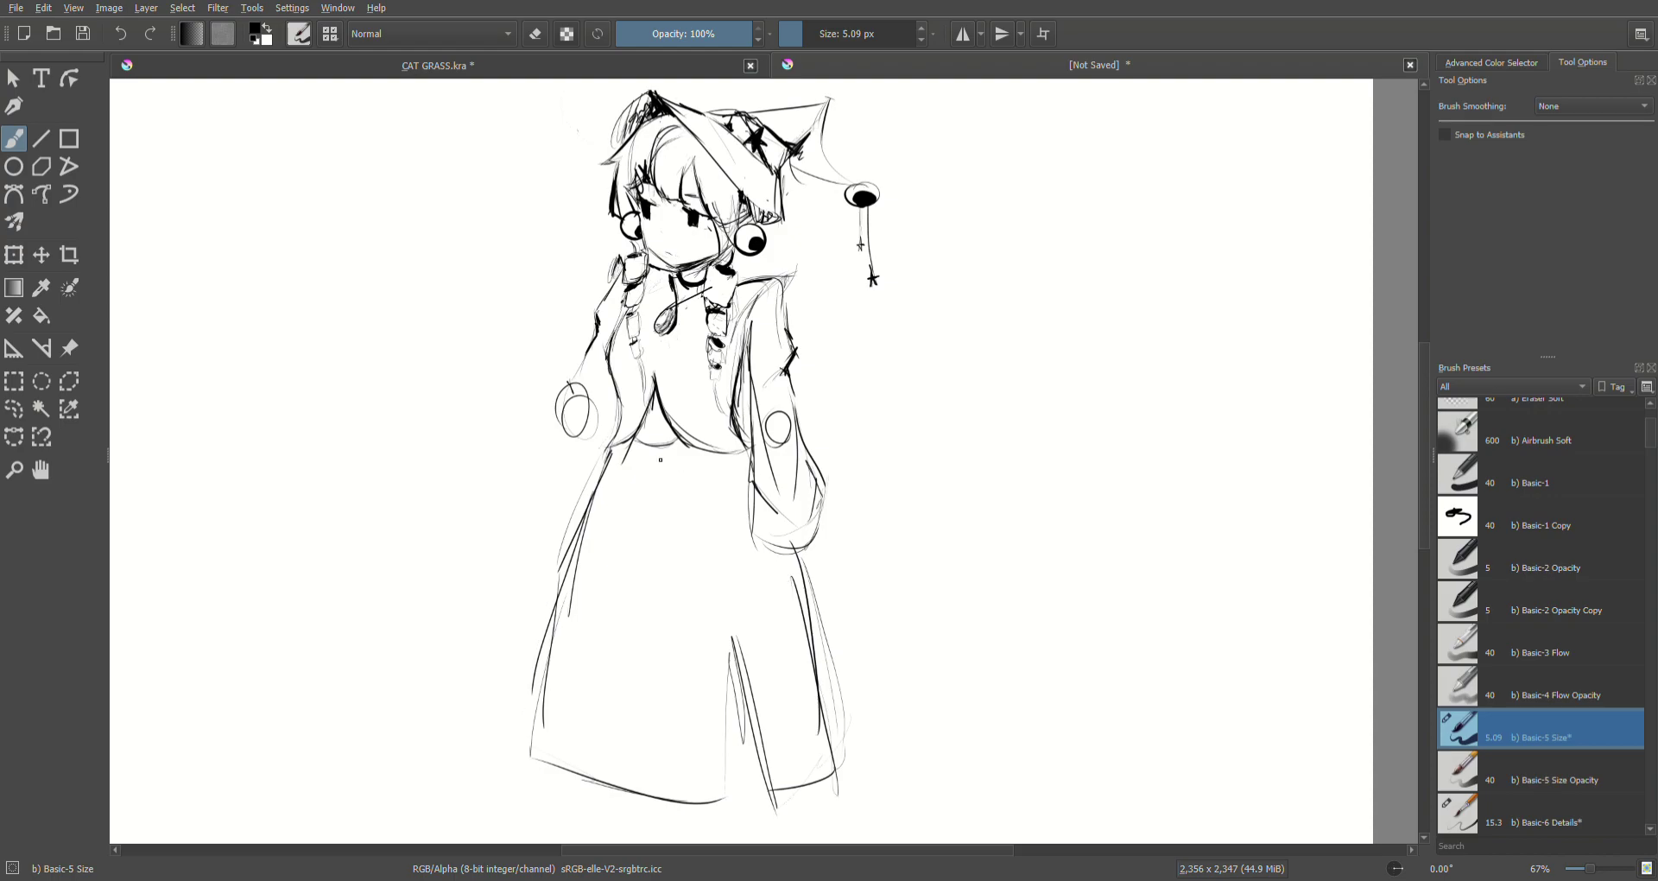
Step: Add curved lines sweeping outward from the top of the skirt slit toward the hem on both sides
mouse_move(658, 790)
mouse_down()
mouse_move(708, 743)
mouse_move(735, 642)
mouse_move(843, 764)
mouse_up()
key(ctrl+z)
key(ctrl+z)
mouse_move(734, 648)
mouse_down()
mouse_move(800, 702)
mouse_move(831, 766)
mouse_up()
mouse_move(680, 786)
mouse_down()
mouse_move(699, 721)
mouse_move(829, 784)
mouse_up()
key(ctrl+z)
key(ctrl+z)
key(ctrl+z)
key(ctrl+shift+z)
key(ctrl+z)
mouse_move(734, 643)
mouse_down()
mouse_move(812, 746)
mouse_move(845, 753)
mouse_move(835, 772)
mouse_move(662, 783)
mouse_up()
key(ctrl+z)
Step: Extend the skirt slit's peak slightly upward and darken both slit edges down to the hem
drag(732, 704, 732, 741)
drag(739, 624, 728, 801)
drag(733, 731, 729, 799)
drag(750, 683, 771, 789)
drag(762, 756, 773, 788)
drag(742, 672, 774, 790)
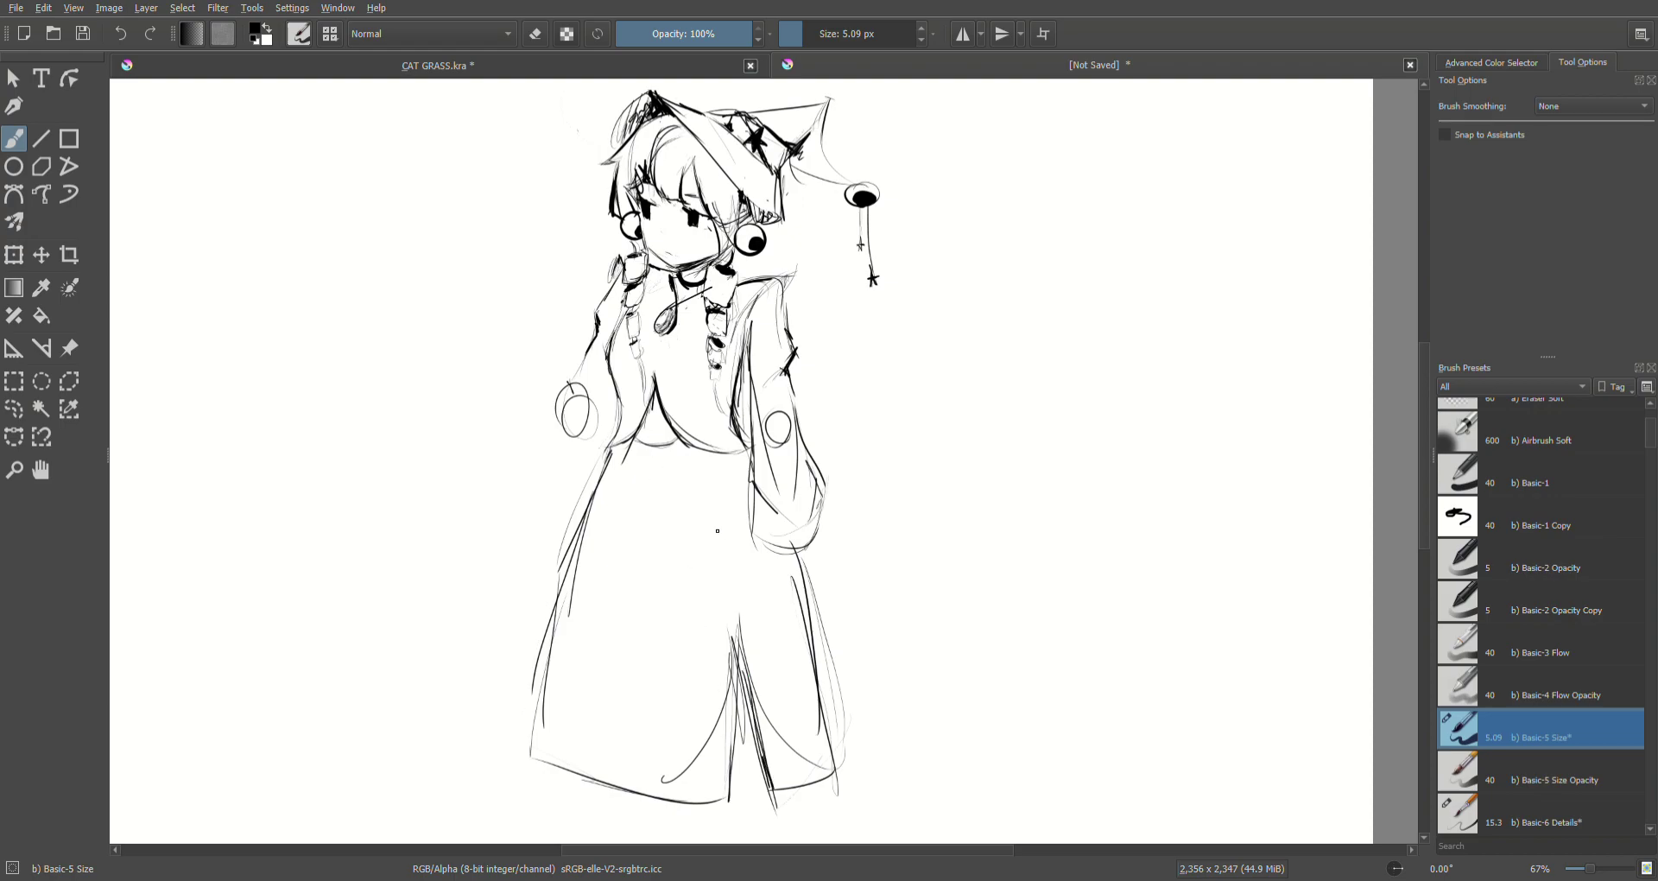
Step: Erase the top's split hem at 61.59 px, then try a longer jagged hem and thicken the torso's right edge at 8.47 px
key(e)
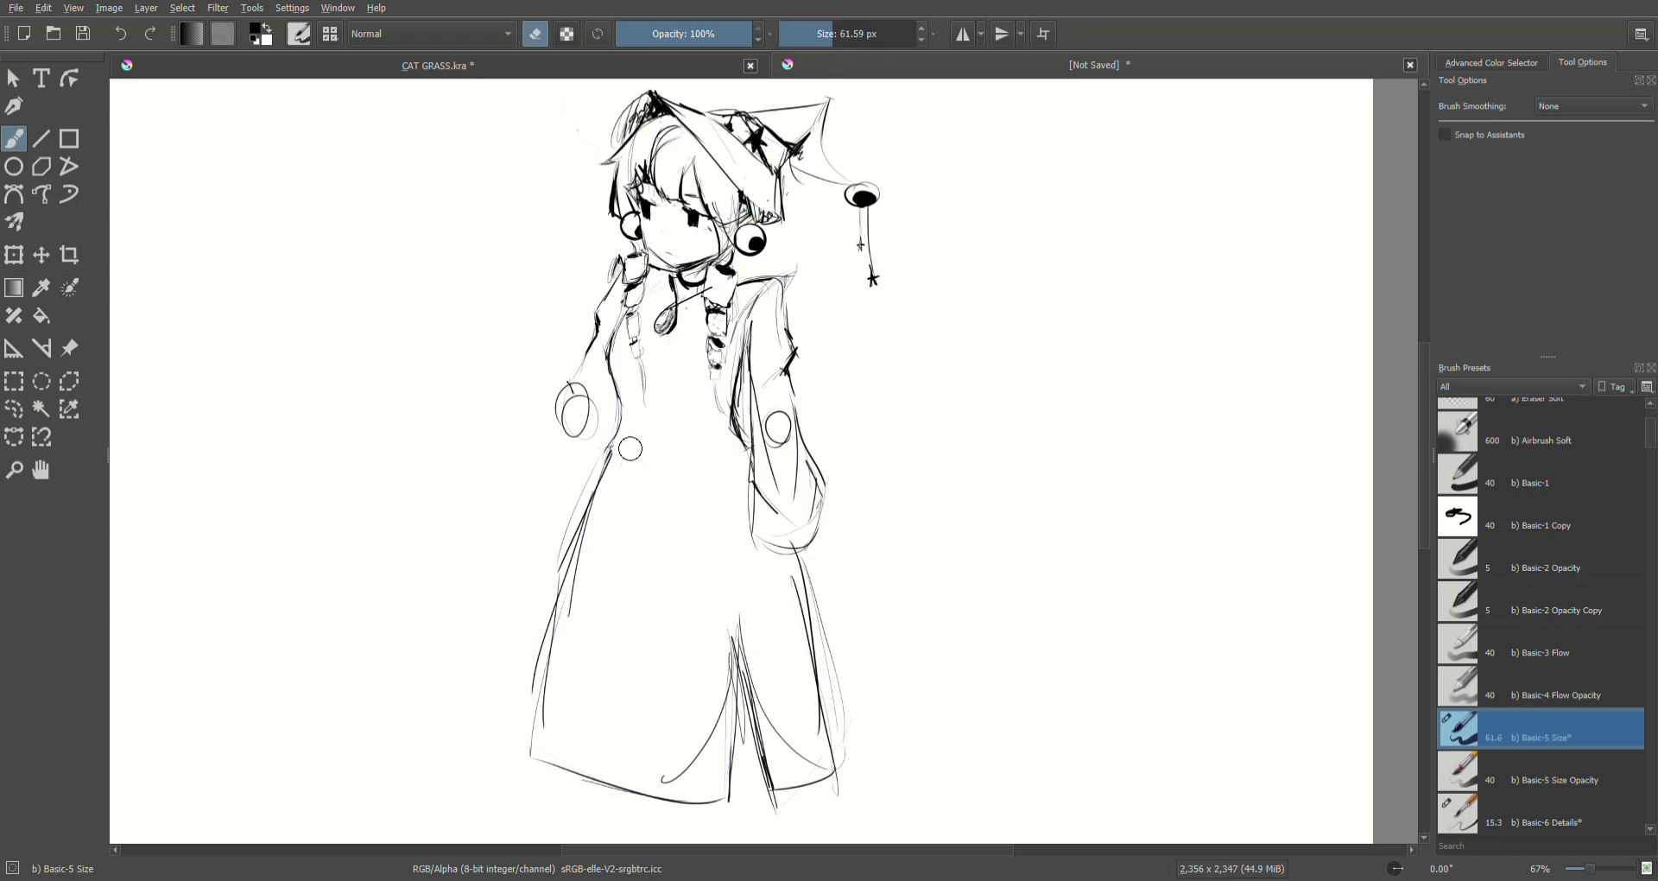
drag(829, 34, 786, 35)
key(e)
mouse_move(637, 471)
mouse_down()
mouse_move(702, 483)
mouse_move(691, 519)
mouse_up()
drag(830, 34, 819, 42)
mouse_move(639, 457)
mouse_down()
mouse_move(683, 425)
mouse_move(642, 509)
mouse_move(661, 471)
mouse_up()
key(ctrl+z)
key(ctrl+z)
mouse_move(735, 395)
mouse_down()
mouse_move(733, 426)
mouse_move(755, 447)
mouse_up()
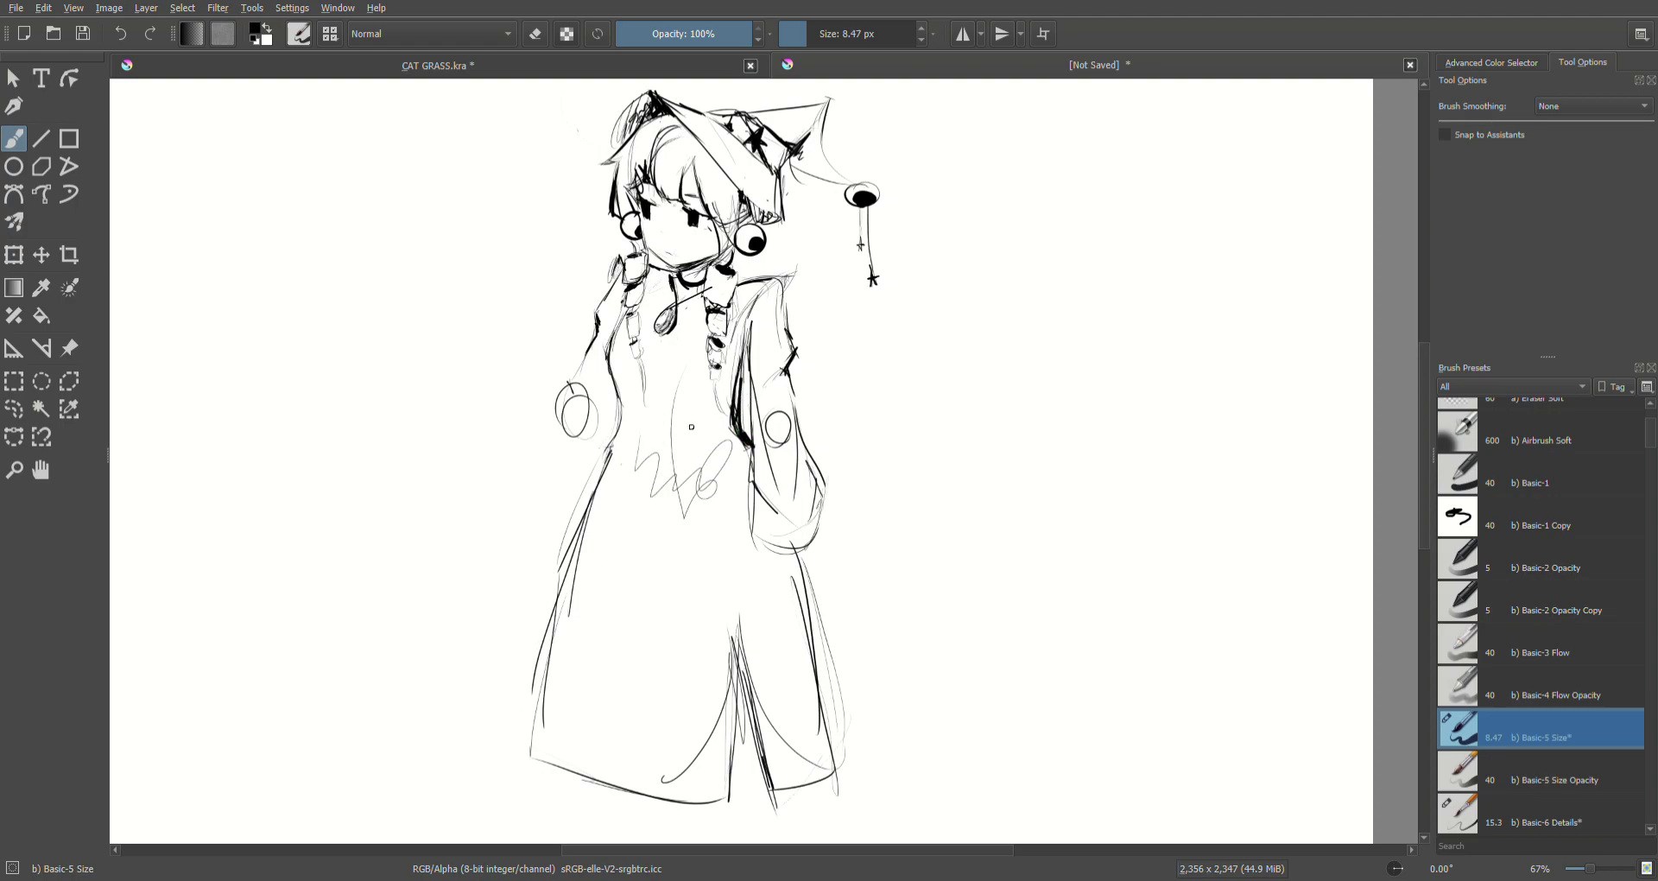
Step: Darken the torso's lower left edge and erase the jagged hem lines along with the skirt's upper left edge
drag(615, 430, 598, 480)
key(e)
mouse_move(670, 406)
mouse_down()
mouse_move(684, 523)
mouse_move(703, 467)
mouse_move(628, 471)
mouse_move(629, 453)
mouse_move(592, 498)
mouse_up()
key(e)
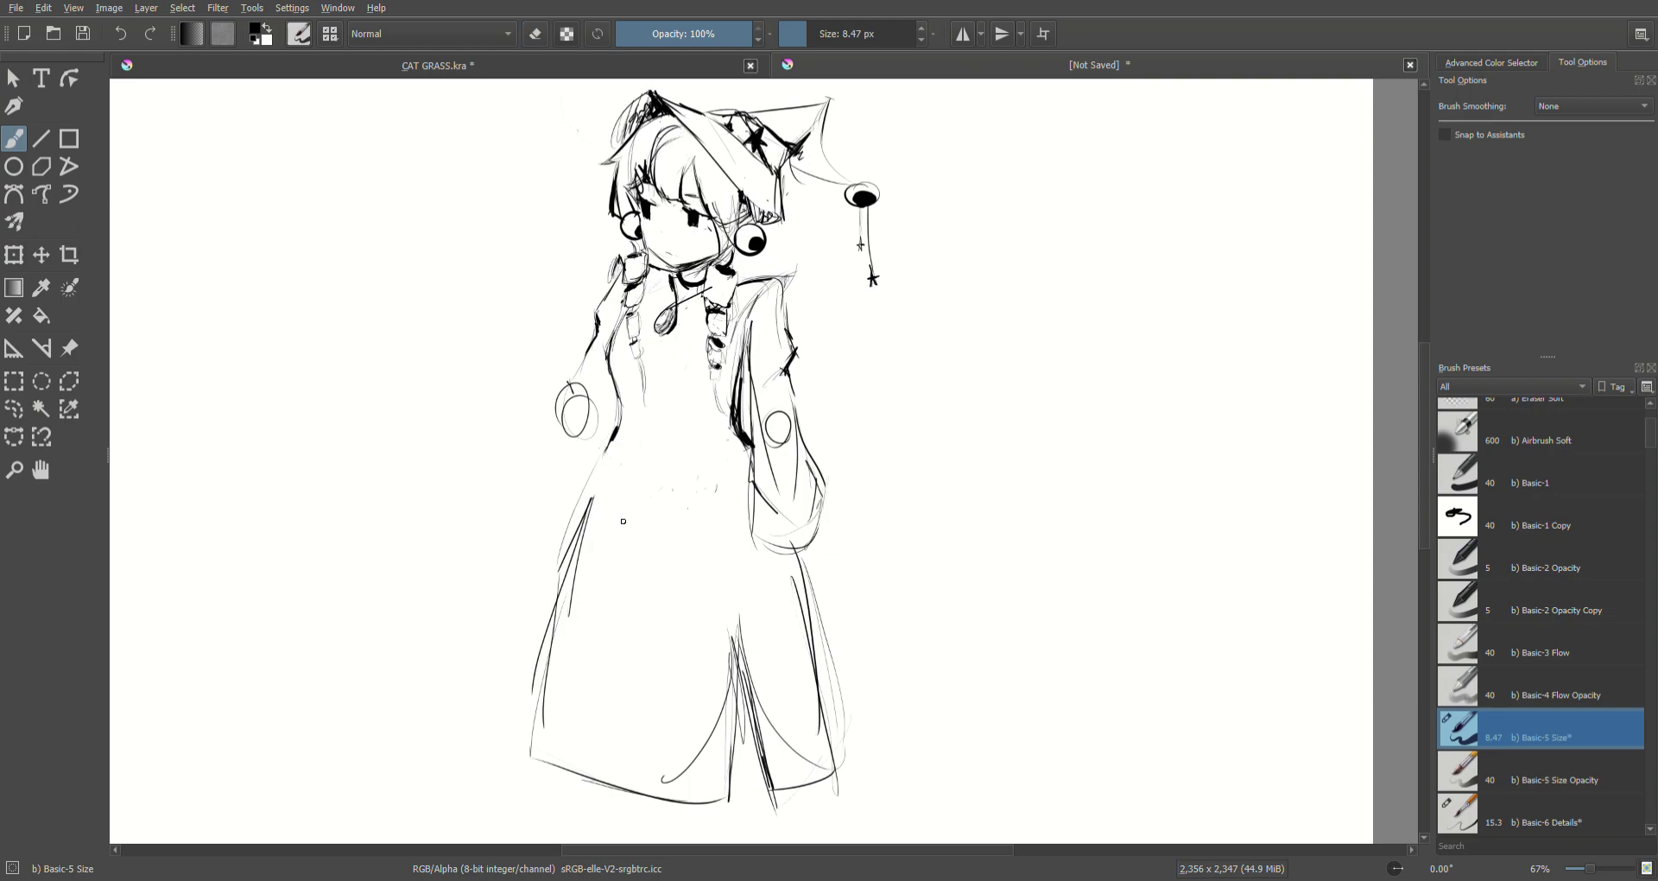
Step: Extend the torso's left edge down over the skirt and try curved lines for a lower right hem flap
drag(613, 417, 563, 557)
key(ctrl+z)
drag(613, 441, 564, 602)
drag(622, 422, 593, 500)
key(ctrl+z)
mouse_move(614, 427)
mouse_down()
mouse_move(563, 522)
mouse_move(658, 459)
mouse_move(715, 517)
mouse_up()
key(ctrl+z)
drag(652, 458, 729, 510)
key(ctrl+z)
key(ctrl+z)
key(ctrl+z)
Step: Draw a lower split hem with two curved flaps over the skirt and a small curved panel between them
mouse_move(589, 514)
mouse_down()
mouse_move(657, 427)
mouse_move(692, 516)
mouse_up()
key(ctrl+z)
key(ctrl+z)
mouse_move(655, 428)
mouse_down()
mouse_move(723, 515)
mouse_move(749, 517)
mouse_up()
mouse_move(612, 513)
mouse_down()
mouse_move(655, 434)
mouse_move(644, 423)
mouse_move(683, 469)
mouse_up()
key(ctrl+z)
key(ctrl+z)
mouse_move(609, 506)
mouse_down()
mouse_move(646, 436)
mouse_move(662, 460)
mouse_move(653, 411)
mouse_move(668, 476)
mouse_move(693, 503)
mouse_move(701, 483)
mouse_move(631, 498)
mouse_move(687, 488)
mouse_up()
key(ctrl+z)
key(ctrl+z)
key(ctrl+z)
key(ctrl+z)
key(ctrl+z)
drag(665, 497, 681, 491)
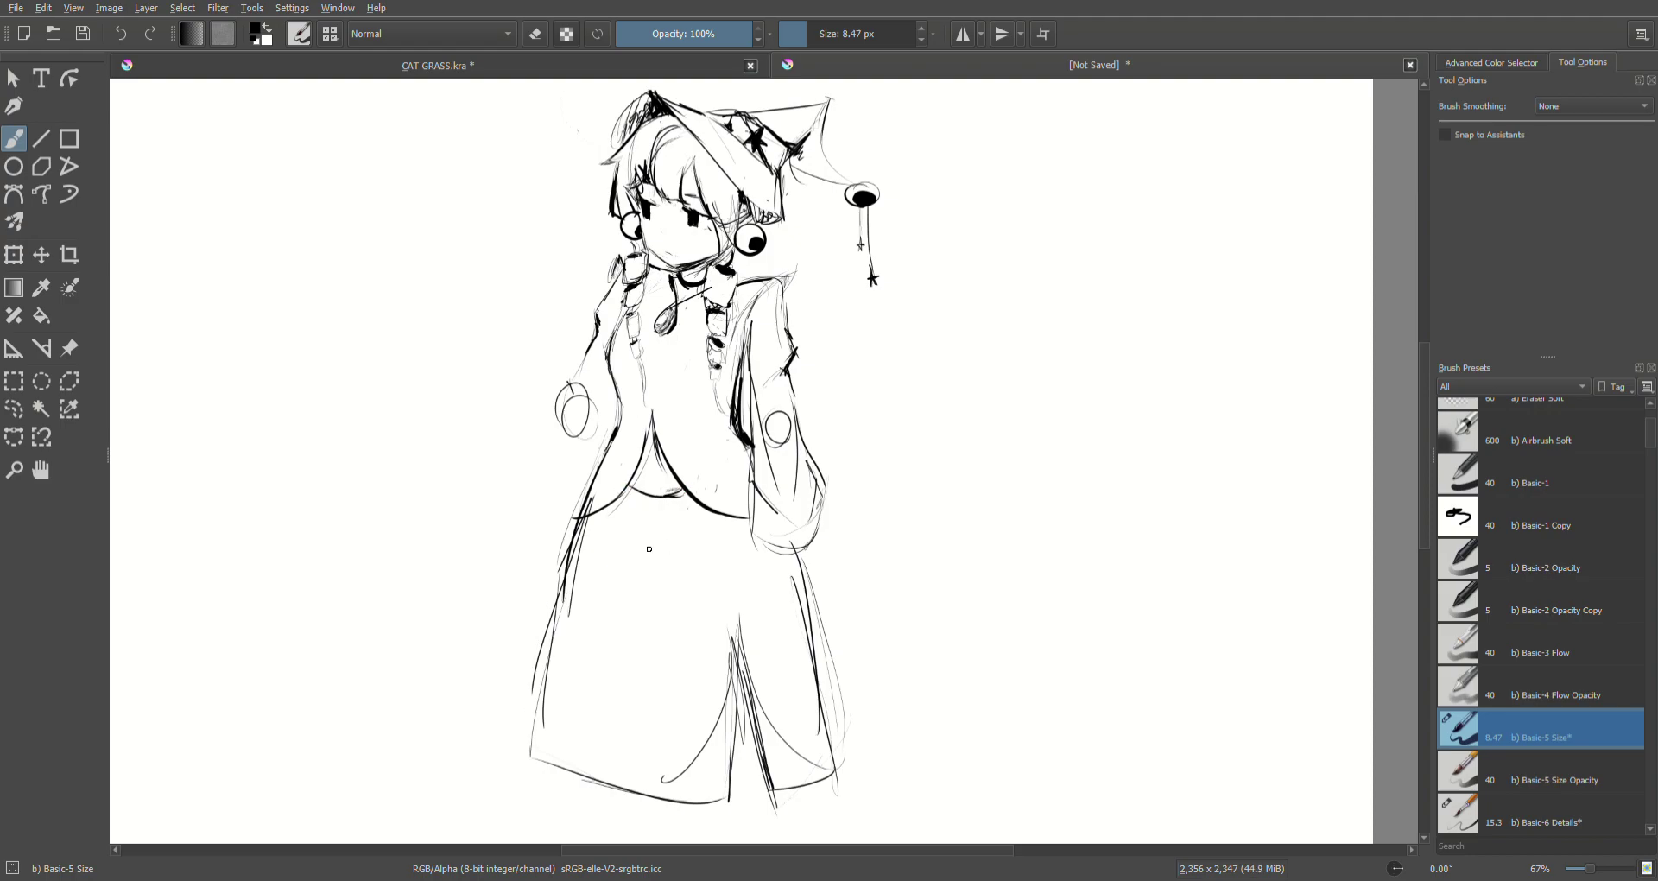
Step: Erase parts of the torso's lower right edge and skirt's right side, and try a thicker right skirt edge
key(e)
drag(737, 429, 758, 469)
key(e)
key(e)
mouse_move(813, 645)
mouse_down()
mouse_move(800, 569)
mouse_move(827, 782)
mouse_move(827, 768)
mouse_up()
key(e)
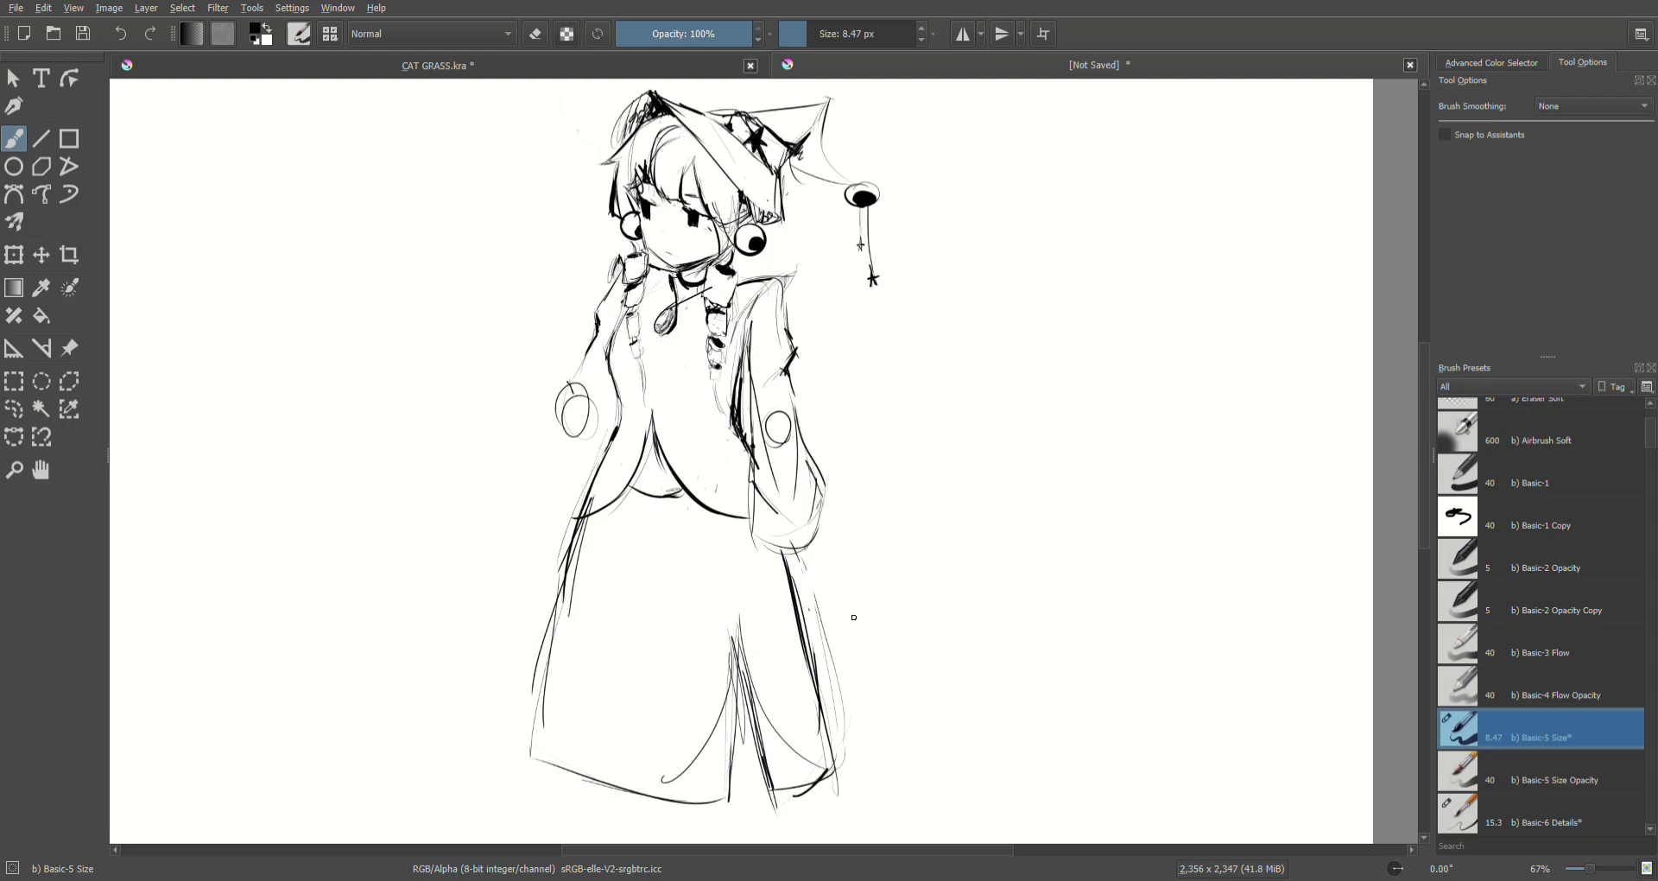
key(ctrl+z)
Step: Undo the lowered hem edits, and erase the skirt's waist area and upper left edge with a 109.02 px eraser
click(844, 34)
click(539, 33)
mouse_move(557, 621)
mouse_down()
mouse_move(615, 449)
mouse_move(659, 452)
mouse_move(703, 492)
mouse_move(687, 530)
mouse_up()
key(ctrl+z)
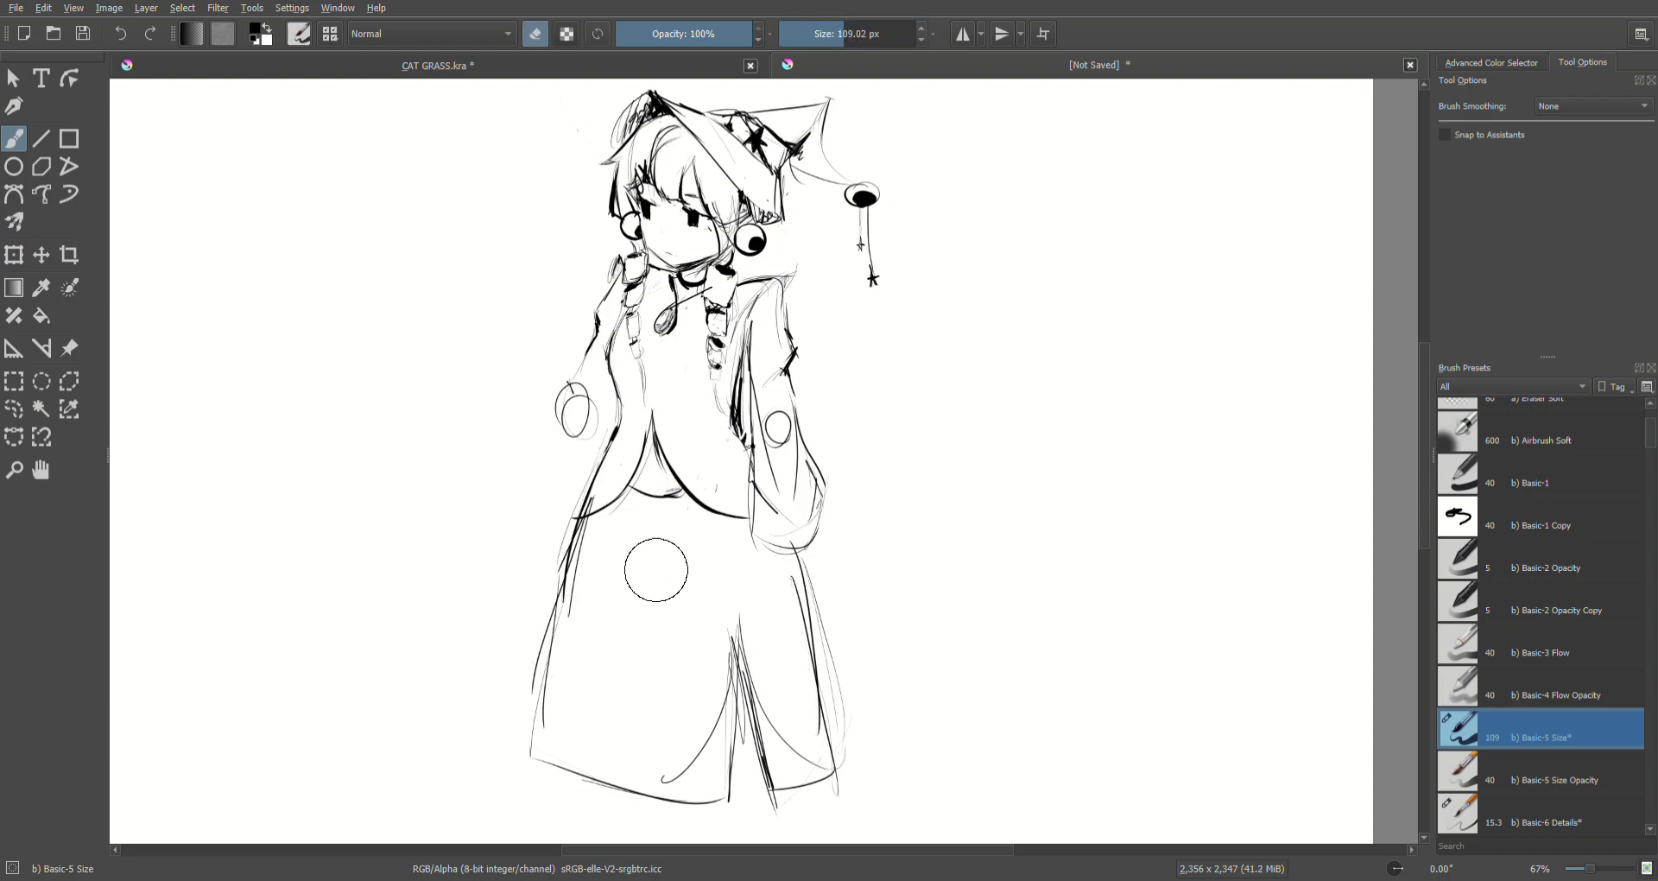
key(ctrl+z)
key(ctrl+z)
key(ctrl+z)
key(ctrl+z)
key(ctrl+z)
key(ctrl+z)
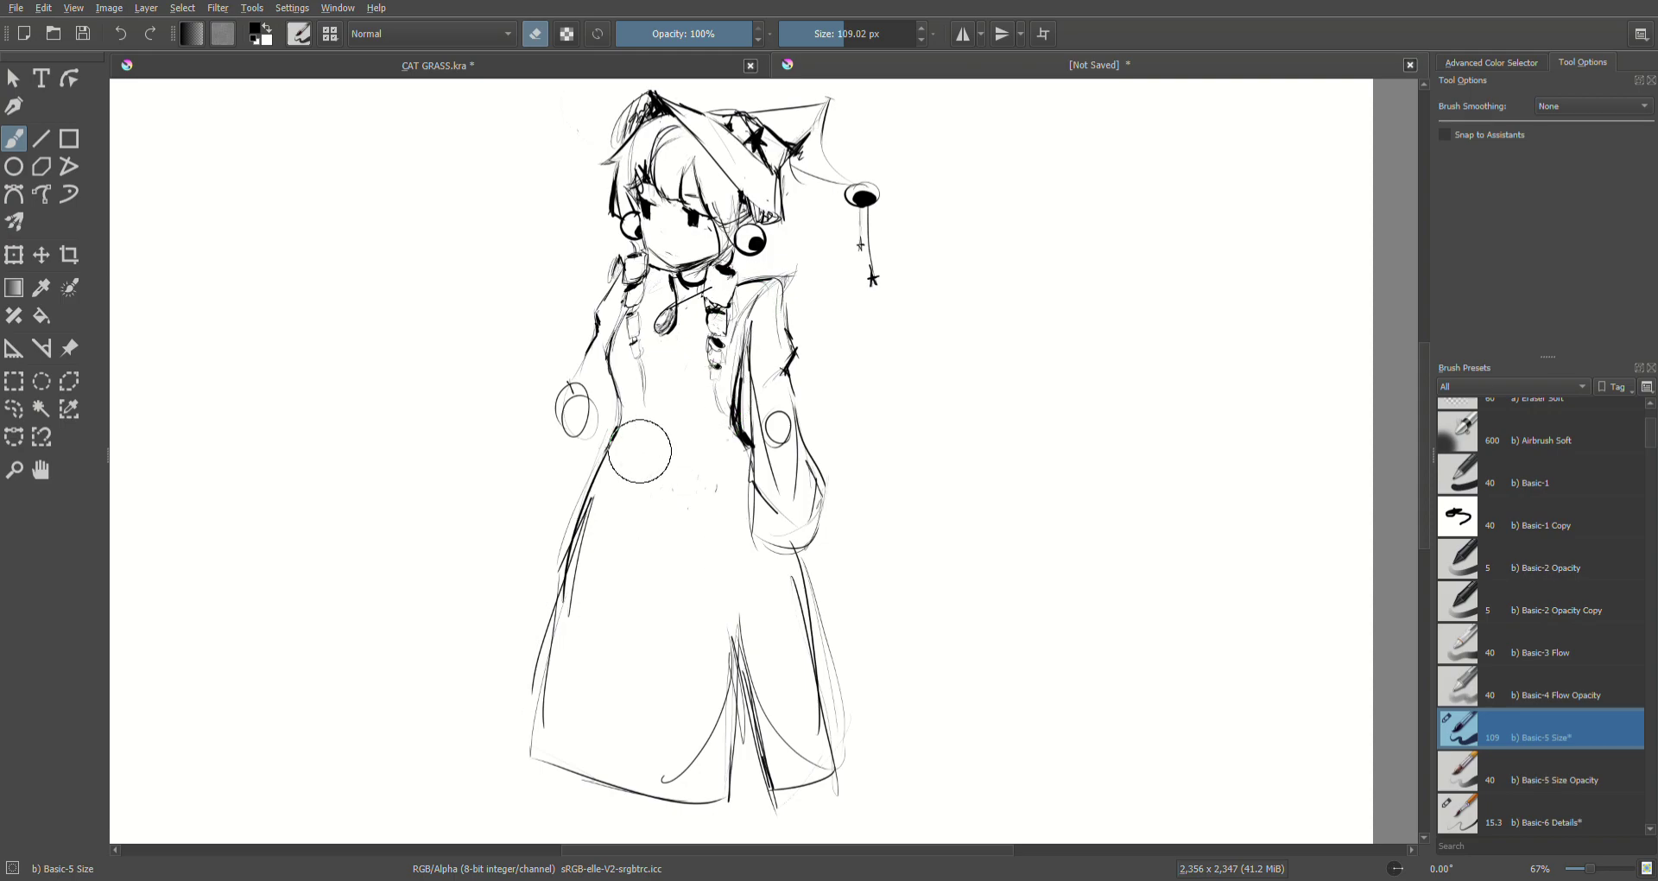
key(ctrl+z)
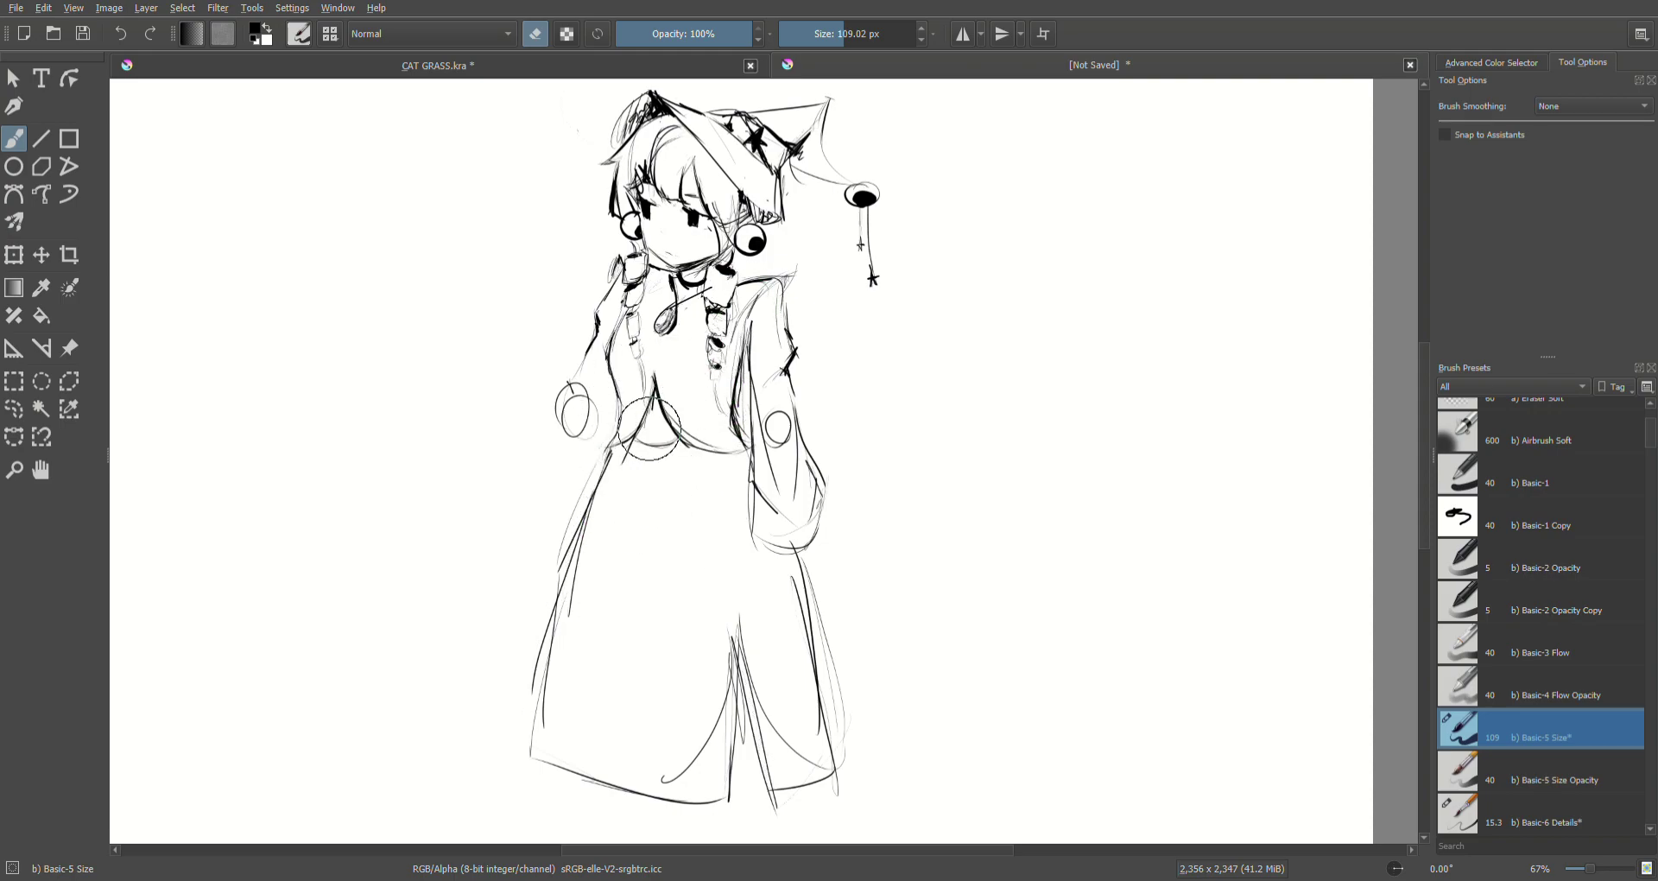
mouse_move(646, 513)
mouse_down()
mouse_move(592, 437)
mouse_move(691, 477)
mouse_up()
click(534, 35)
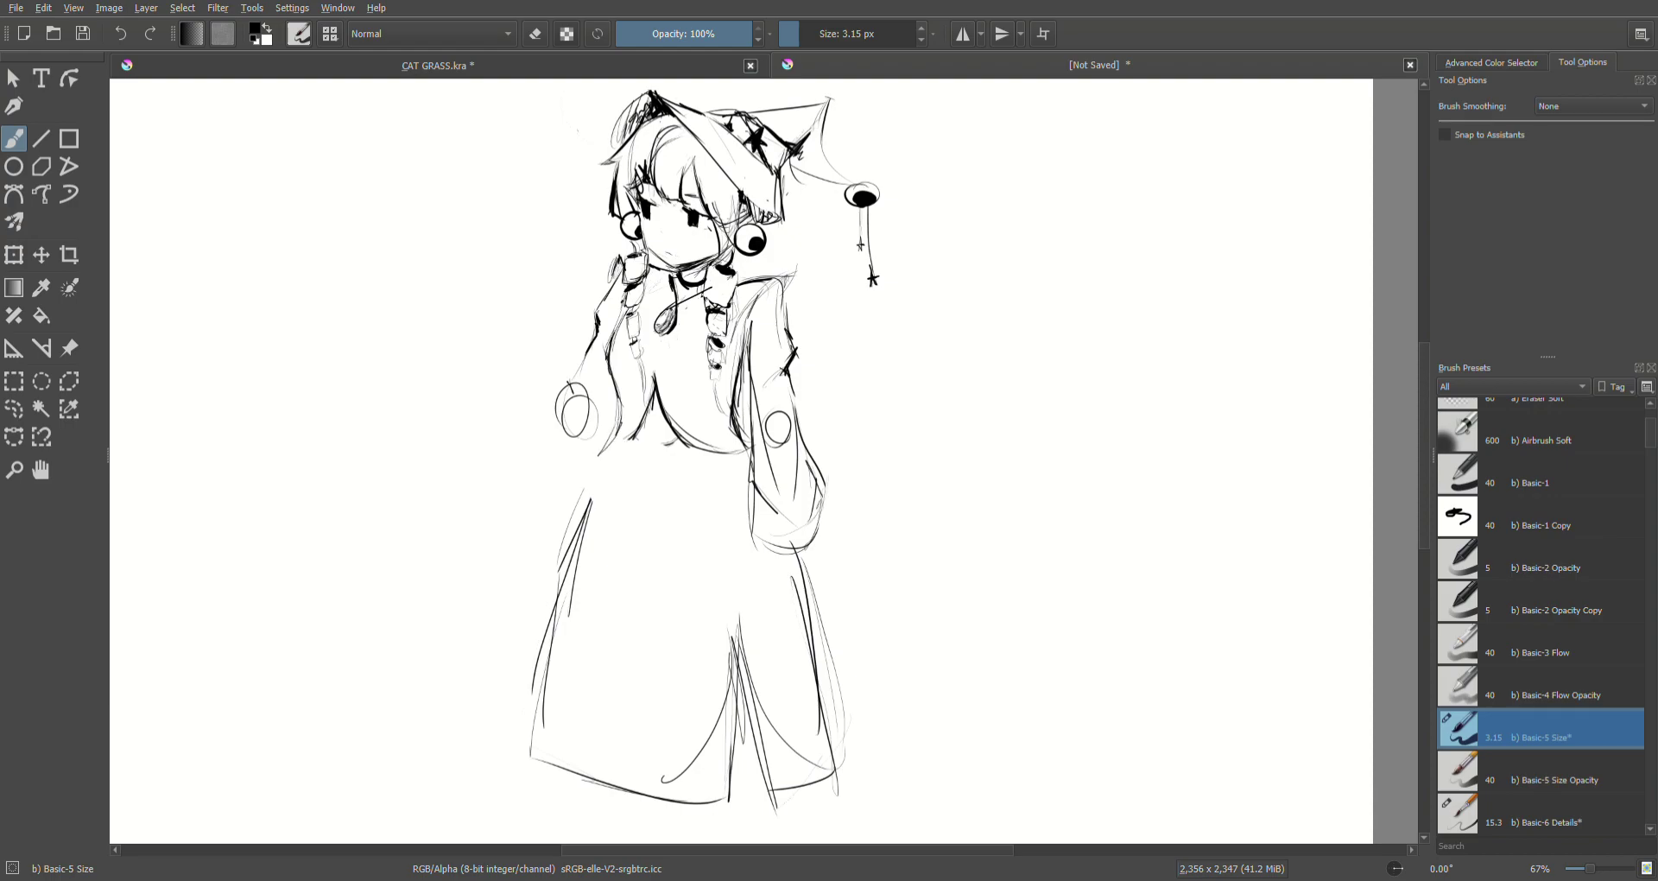
Step: Draw the waist's left side and a curved double-line waistband below the top's hem with a 3.15 px brush
drag(608, 444, 644, 430)
mouse_move(621, 432)
mouse_down()
mouse_move(612, 478)
mouse_move(646, 498)
mouse_up()
drag(639, 491, 701, 493)
drag(604, 464, 741, 490)
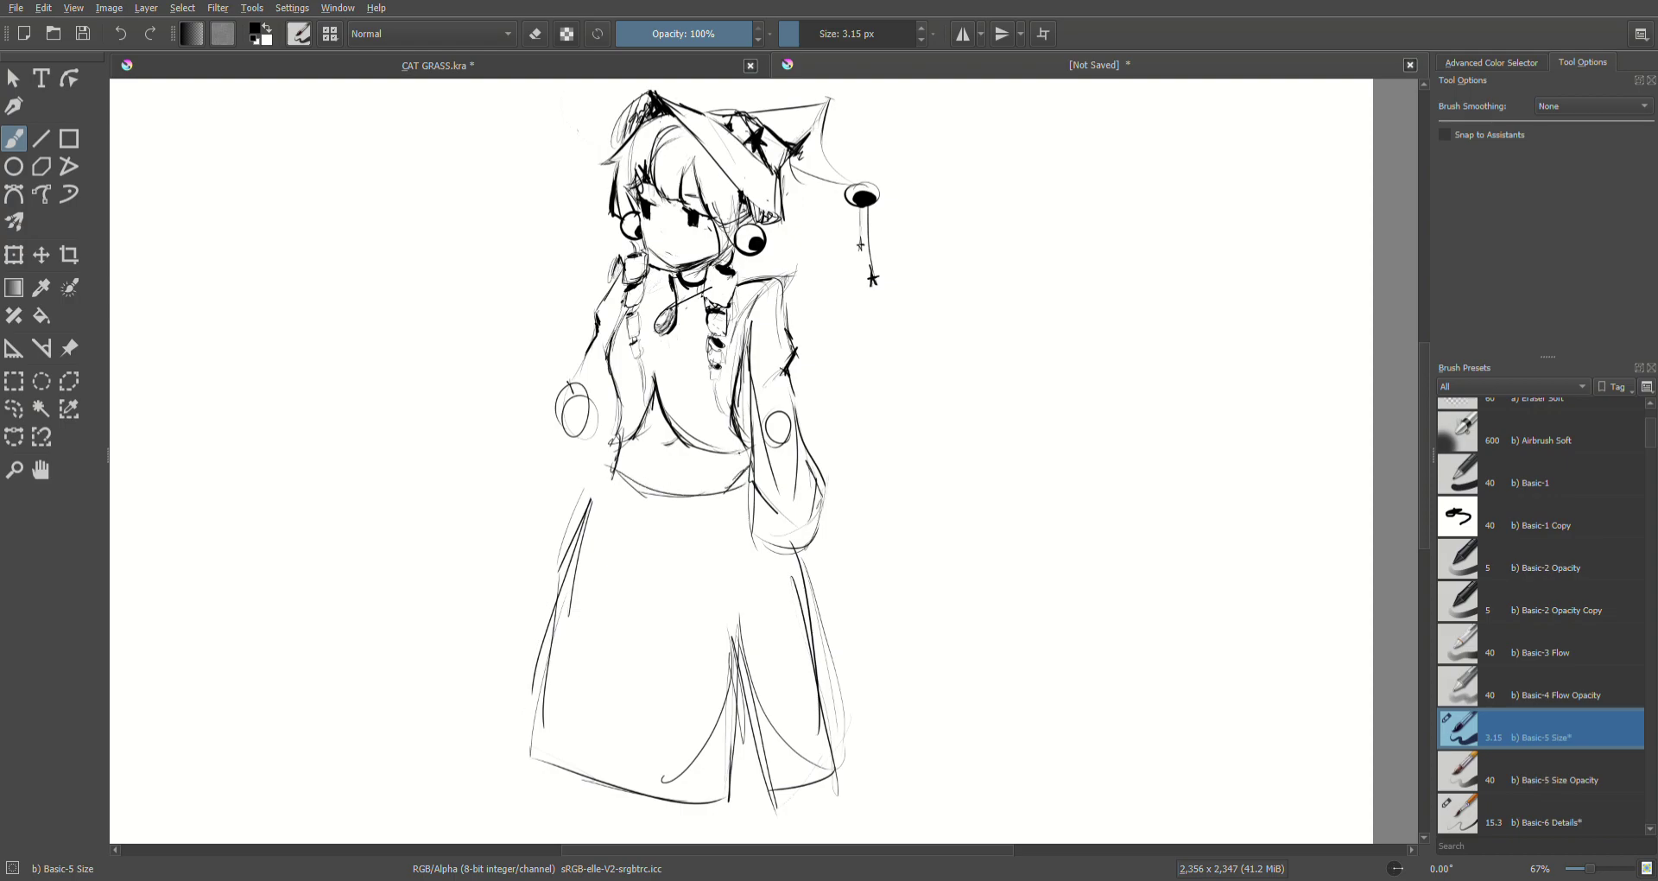
Step: Draw a curved line across the hem split and a four-pointed star shape on the midriff below it
mouse_move(639, 434)
mouse_down()
mouse_move(688, 436)
mouse_move(639, 466)
mouse_move(674, 475)
mouse_move(637, 462)
mouse_up()
key(ctrl+z)
key(ctrl+z)
mouse_move(659, 440)
mouse_down()
mouse_move(680, 475)
mouse_move(597, 498)
mouse_move(566, 610)
mouse_up()
key(ctrl+z)
Step: Redraw the skirt's left edge from the waistband to the hem and darken its right edge below the sleeve
drag(611, 462, 532, 732)
key(ctrl+z)
mouse_move(619, 474)
mouse_down()
mouse_move(554, 640)
mouse_move(546, 725)
mouse_up()
drag(573, 580, 545, 769)
drag(790, 551, 845, 763)
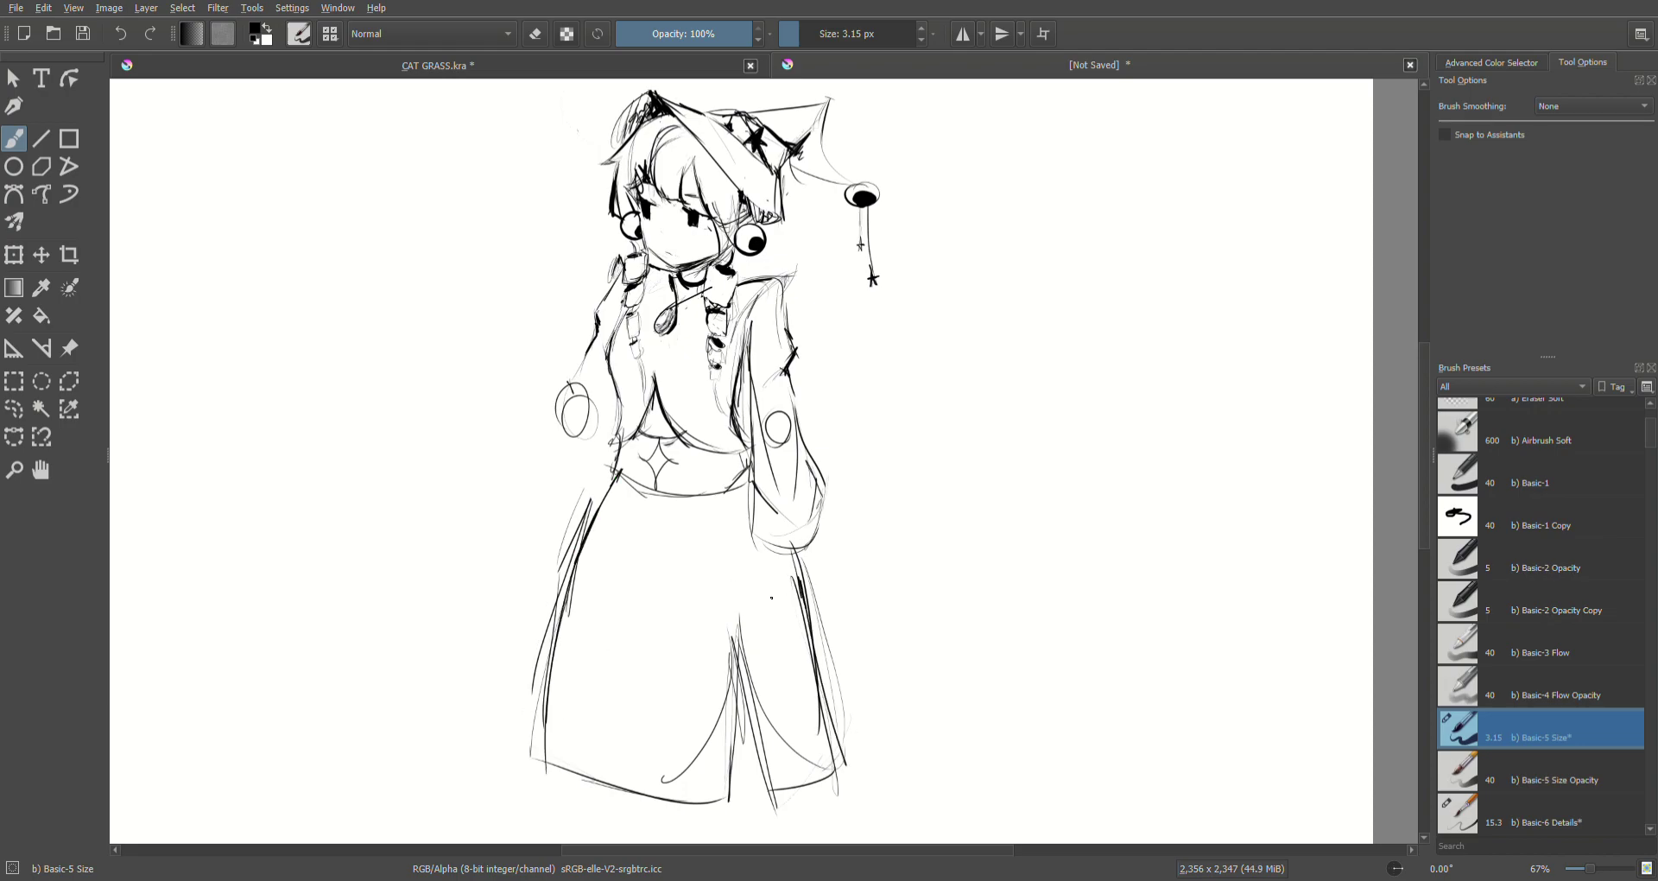
drag(781, 549, 805, 609)
Step: Erase the stray outer lines along the skirt's right edge with a 23.55 px eraser, then resume drawing
click(536, 34)
mouse_move(818, 44)
mouse_down()
mouse_move(841, 39)
mouse_move(817, 47)
mouse_up()
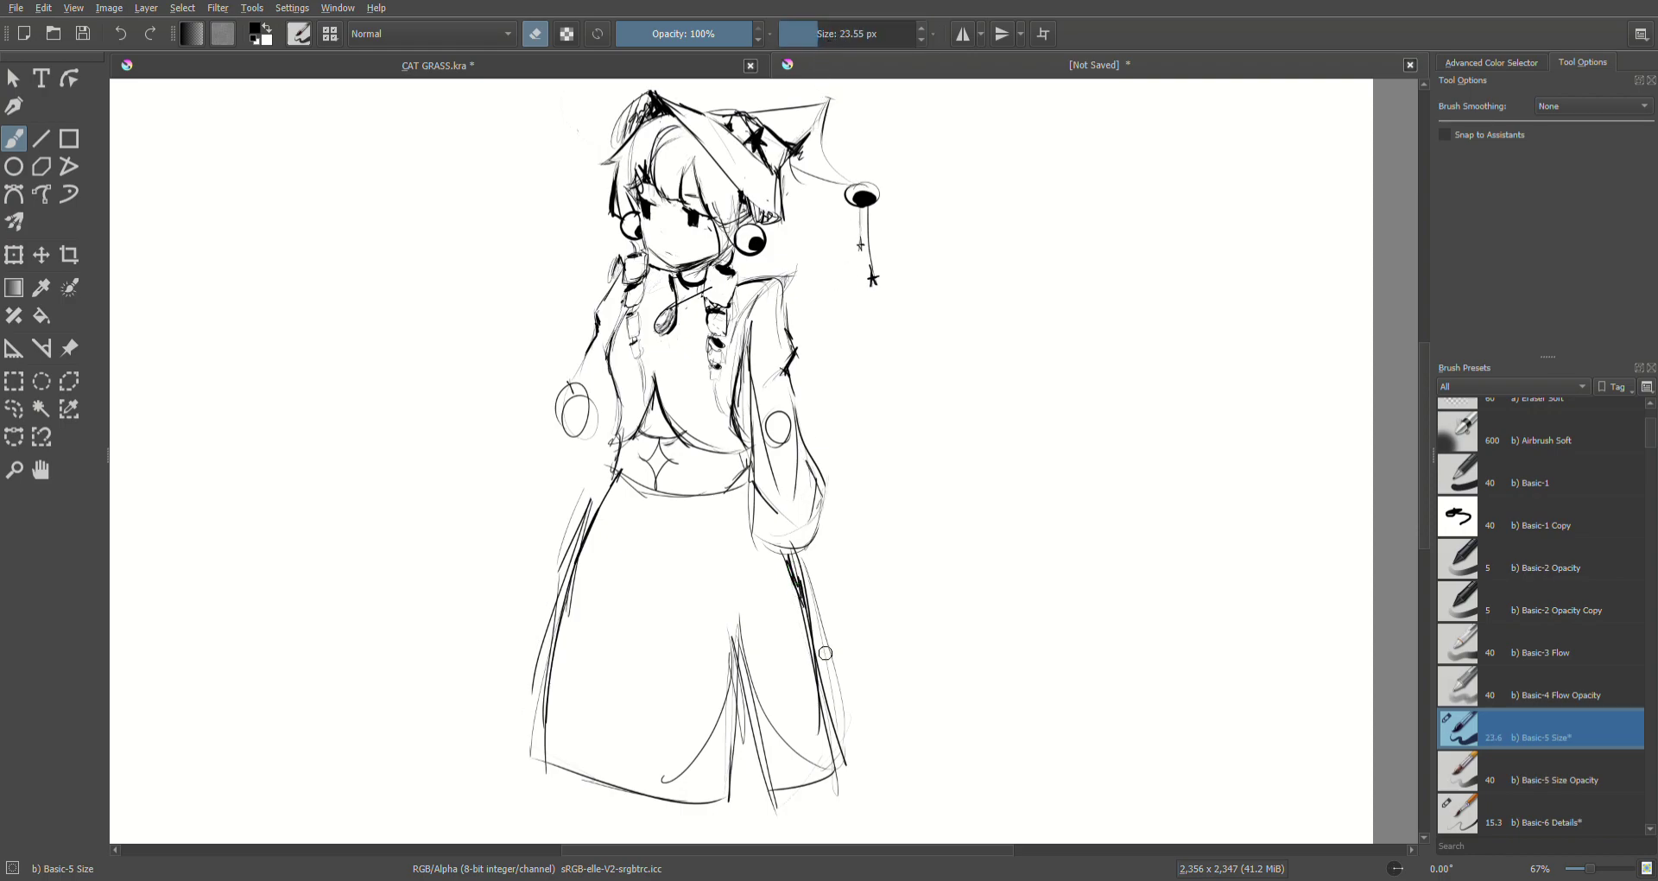
mouse_move(807, 589)
mouse_down()
mouse_move(781, 559)
mouse_move(802, 558)
mouse_move(835, 621)
mouse_move(810, 599)
mouse_move(853, 749)
mouse_up()
click(539, 33)
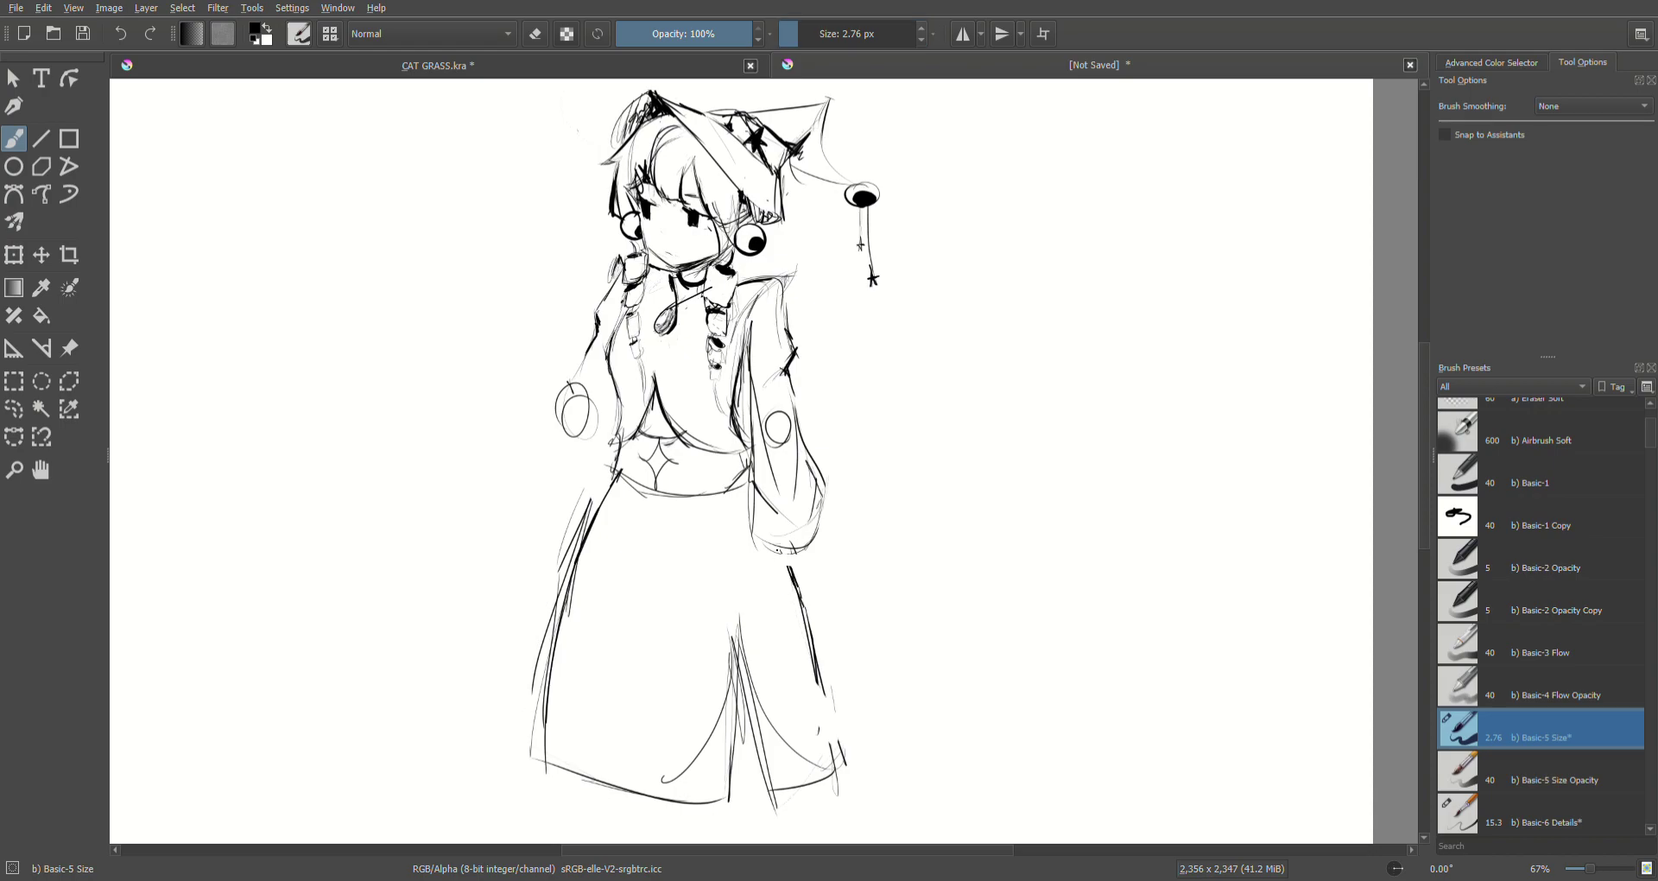
drag(786, 546, 781, 573)
mouse_move(838, 529)
mouse_down()
mouse_move(811, 558)
mouse_move(811, 573)
mouse_move(828, 555)
mouse_move(793, 578)
mouse_up()
drag(829, 557, 816, 571)
key(ctrl+z)
key(ctrl+z)
key(ctrl+z)
key(ctrl+z)
key(ctrl+z)
key(ctrl+z)
Step: Sketch a small angular hand emerging below the long sleeve's cuff, overlapping the skirt's right edge
mouse_move(817, 539)
mouse_down()
mouse_move(819, 594)
mouse_move(801, 585)
mouse_move(829, 603)
mouse_move(800, 577)
mouse_up()
key(ctrl+z)
key(ctrl+z)
mouse_move(789, 553)
mouse_down()
mouse_move(792, 582)
mouse_move(821, 597)
mouse_up()
Step: Try to sketch a wide, flared sleeve outline around the hand circles of the figure's left-side arm
mouse_move(566, 340)
mouse_down()
mouse_move(547, 309)
mouse_move(592, 393)
mouse_move(552, 319)
mouse_move(508, 354)
mouse_move(529, 320)
mouse_move(510, 394)
mouse_move(520, 436)
mouse_move(613, 444)
mouse_move(523, 425)
mouse_move(526, 402)
mouse_up()
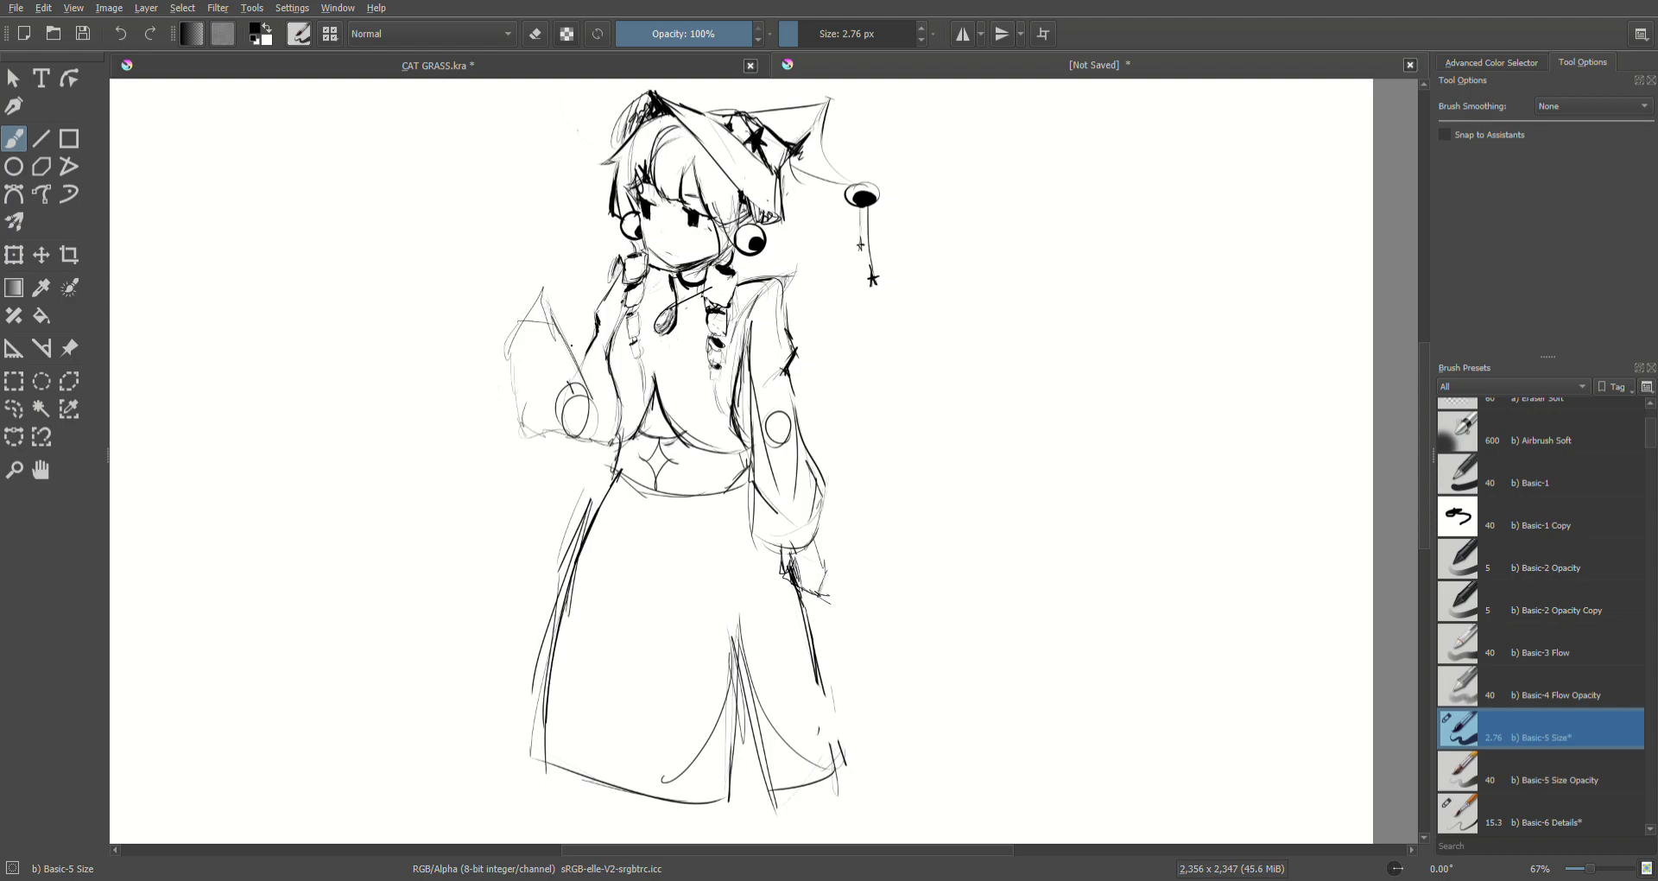
key(ctrl+z)
key(ctrl+z)
key(ctrl+z)
key(ctrl+z)
drag(528, 302, 512, 410)
key(ctrl+z)
key(ctrl+z)
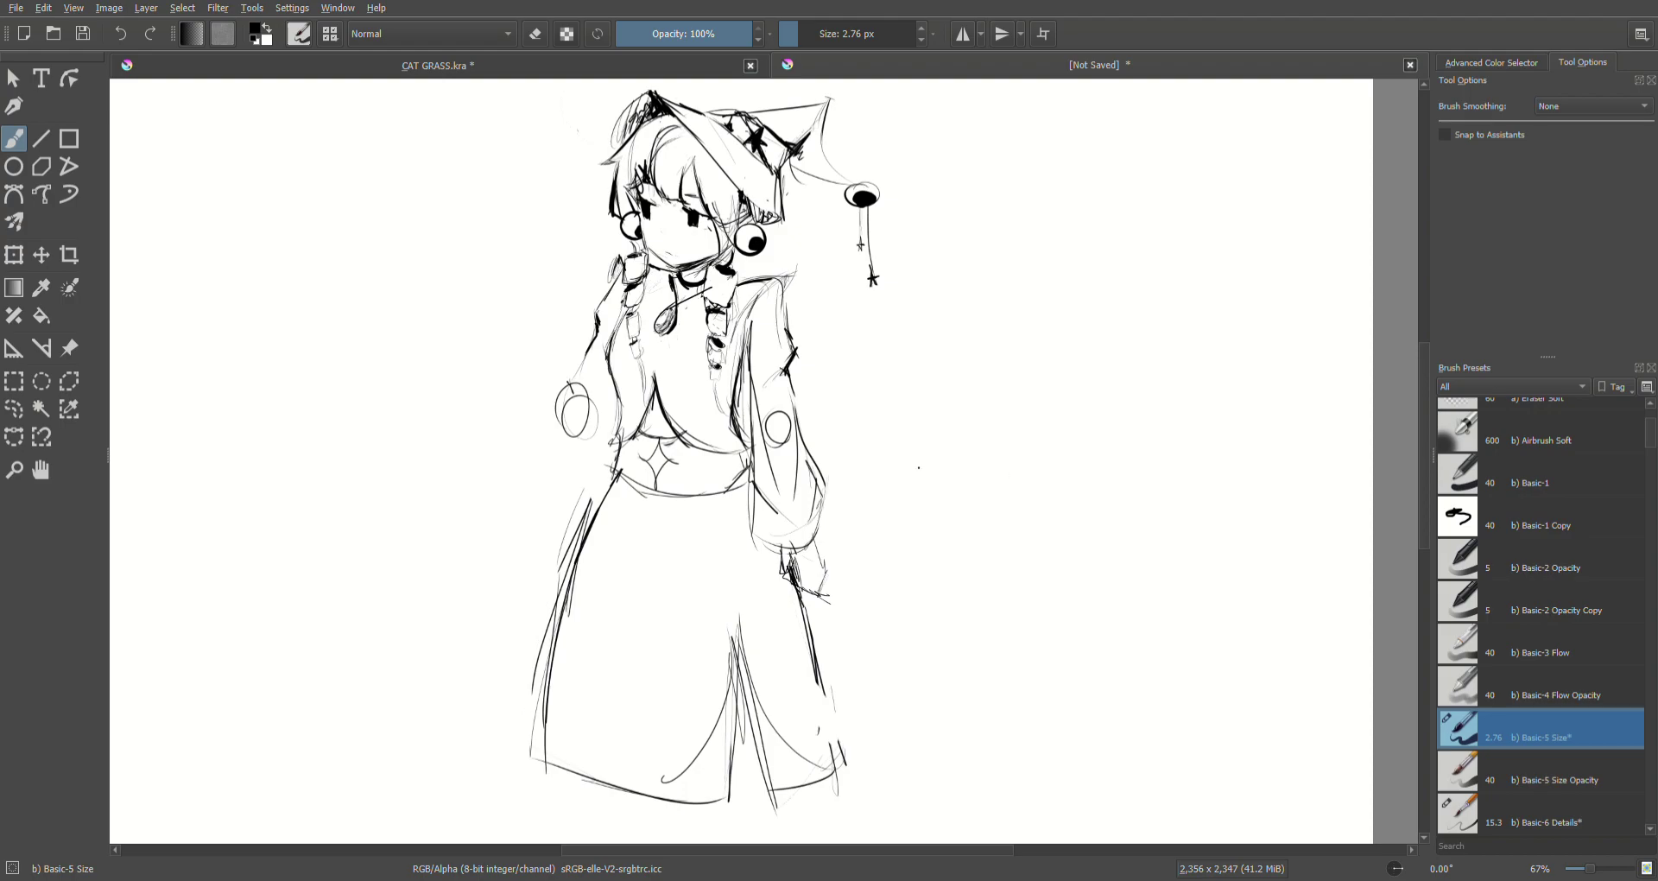
Step: Add short strokes along the lower part of the skirt's right edge, down to the hem
drag(819, 717, 810, 765)
mouse_move(804, 666)
mouse_down()
mouse_move(819, 782)
mouse_move(816, 688)
mouse_up()
Step: Sketch a thin curling shape with a small spiral end, extending outward from the right-side shoulder below the hat's dangling eyeball
drag(758, 276, 851, 256)
key(ctrl+z)
mouse_move(752, 275)
mouse_down()
mouse_move(850, 237)
mouse_move(842, 289)
mouse_up()
key(ctrl+z)
drag(736, 272, 847, 264)
key(ctrl+z)
mouse_move(741, 276)
mouse_down()
mouse_move(840, 237)
mouse_move(838, 313)
mouse_move(830, 291)
mouse_move(793, 290)
mouse_move(836, 268)
mouse_move(792, 292)
mouse_up()
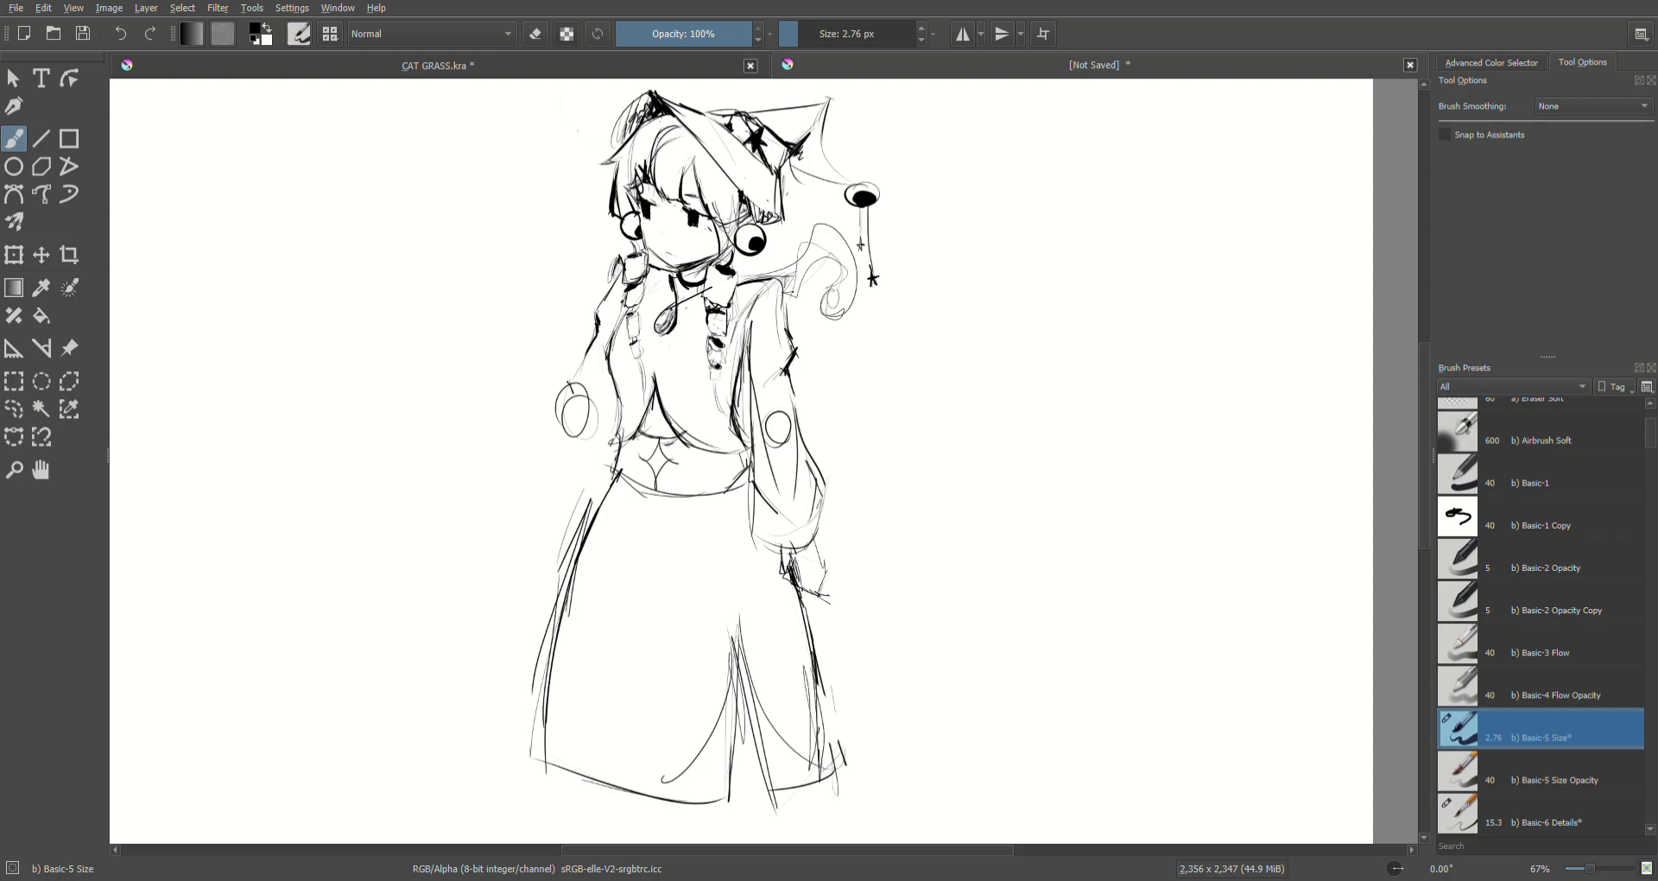
drag(580, 331, 547, 376)
key(ctrl+z)
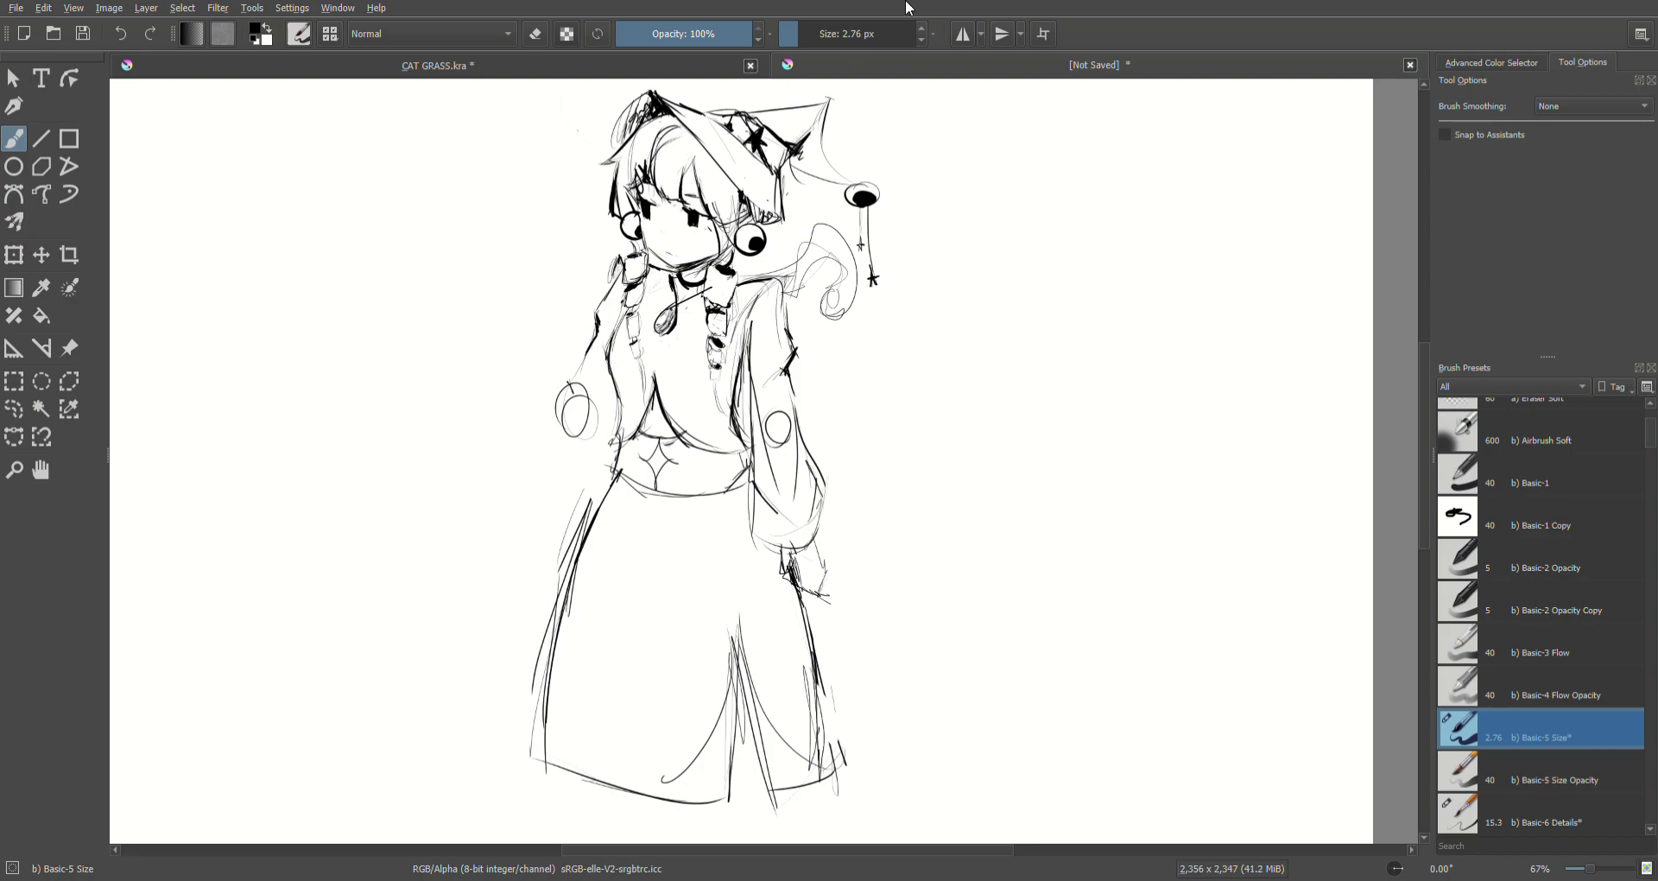